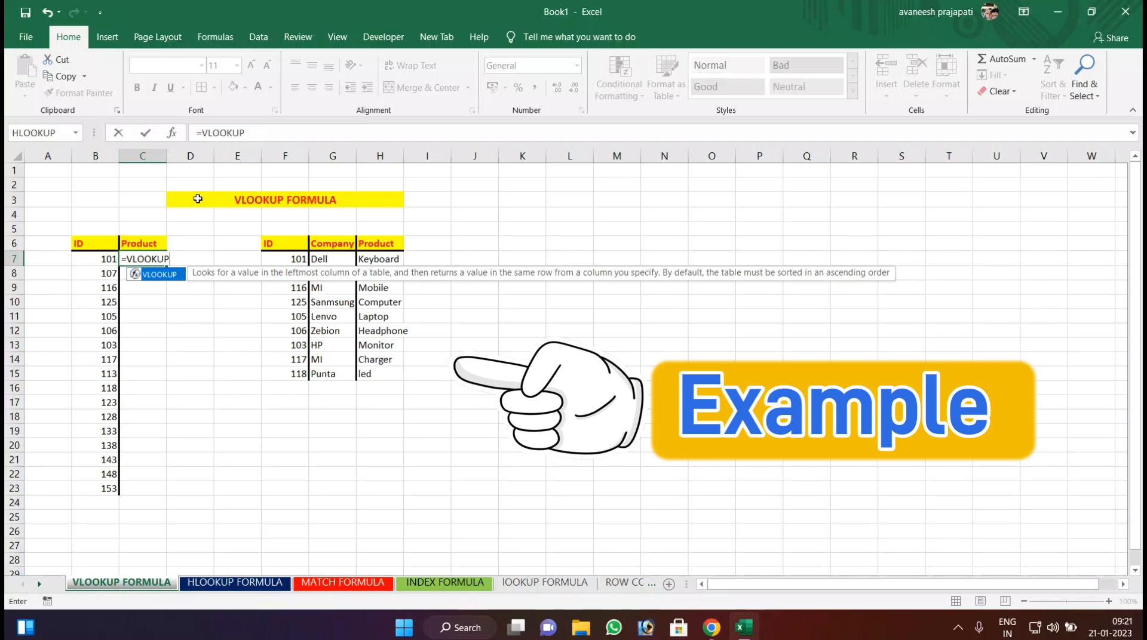
Complete the Product formula in C7 as =VLOOKUP(B7,F6:H15,3,0) and fill it down to C23.
{"action": "type", "text": "("}
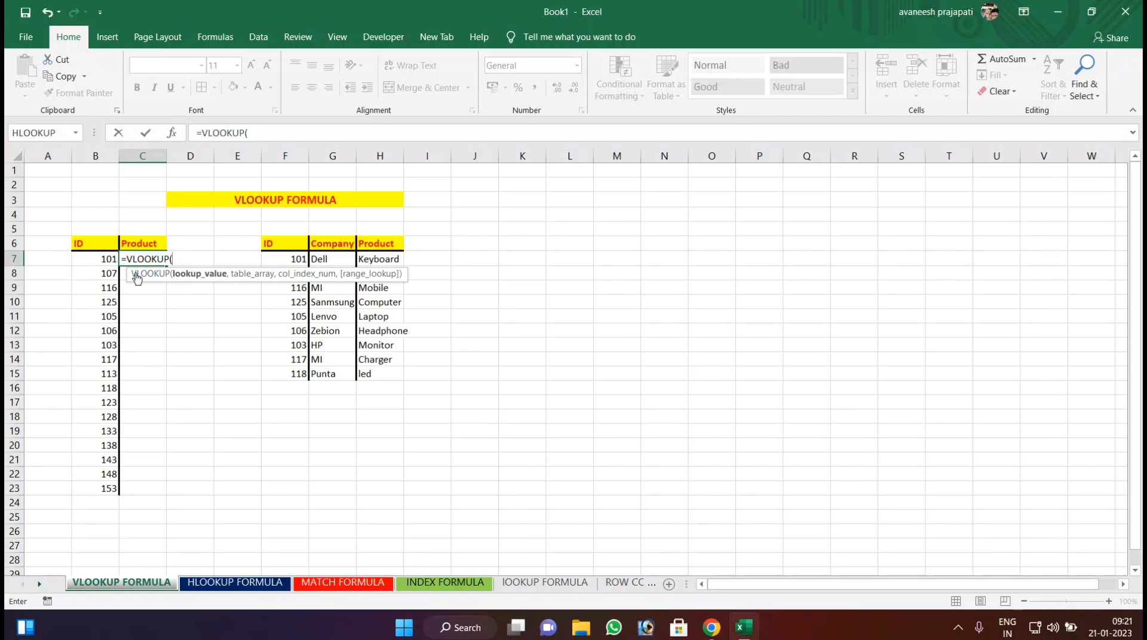
{"action": "left_click", "coordinate": [76, 262]}
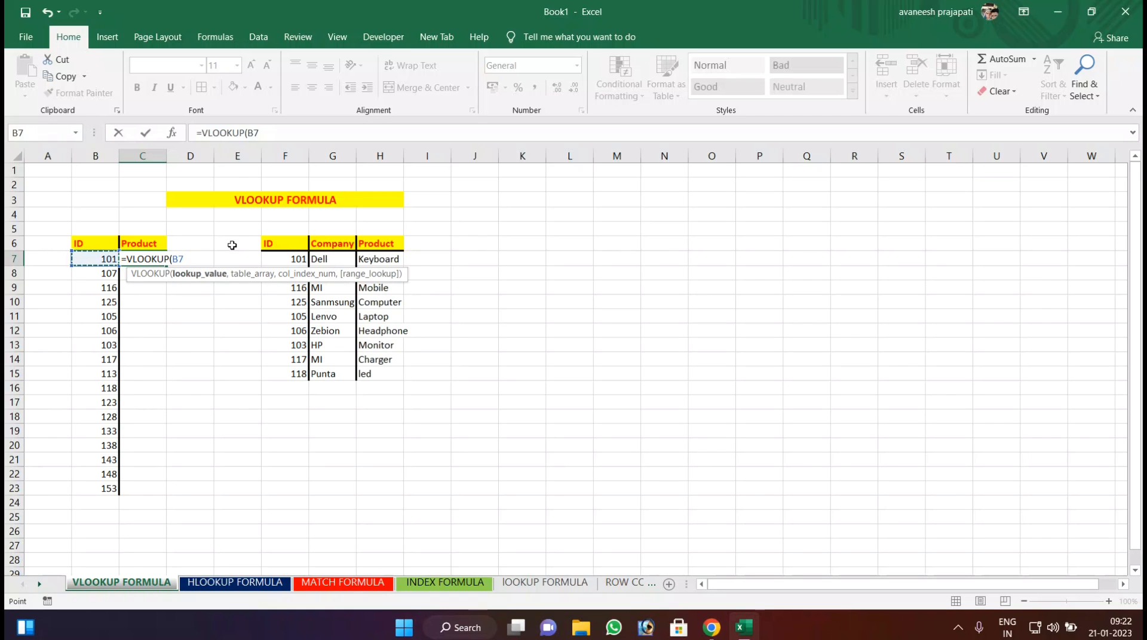
{"action": "type", "text": ","}
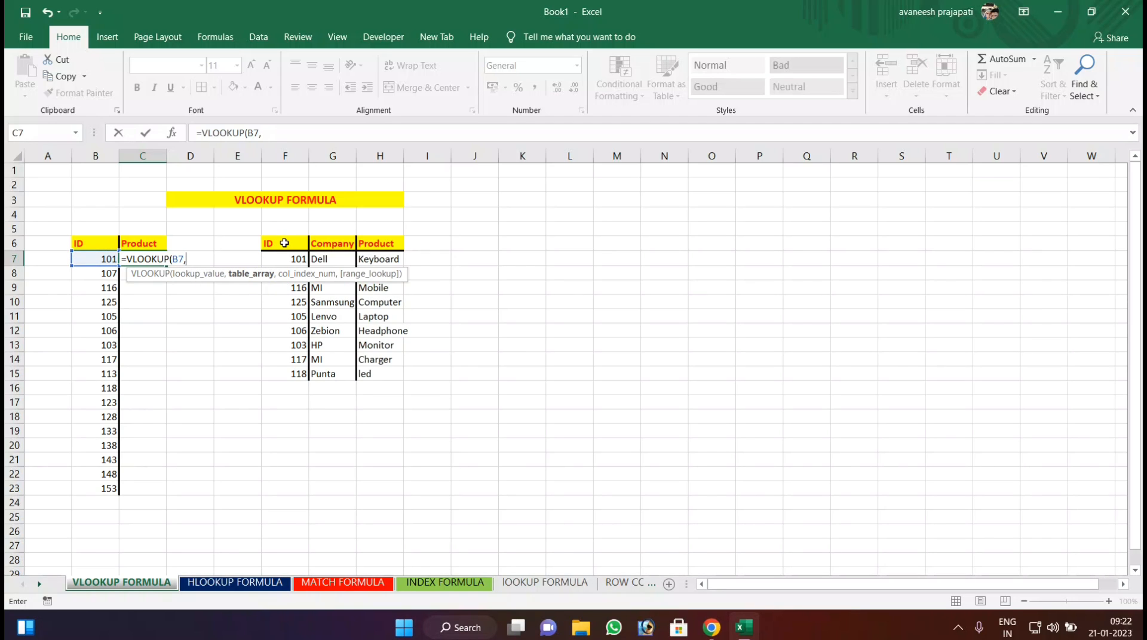
{"action": "left_click_drag", "start_coordinate": [284, 243], "coordinate": [376, 374]}
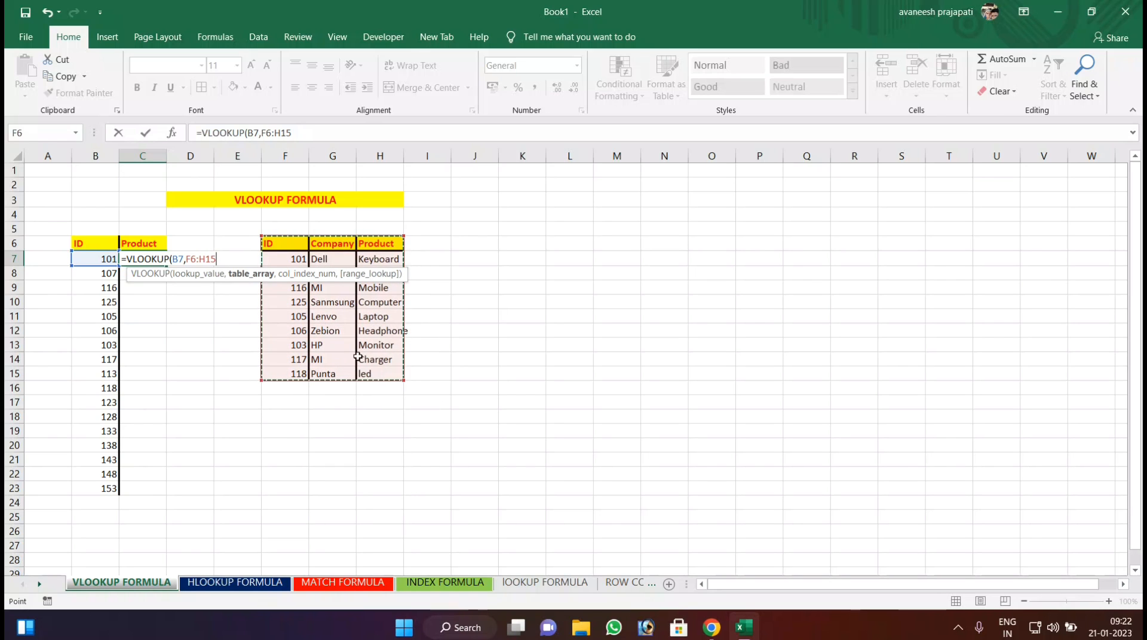
{"action": "type", "text": ",3"}
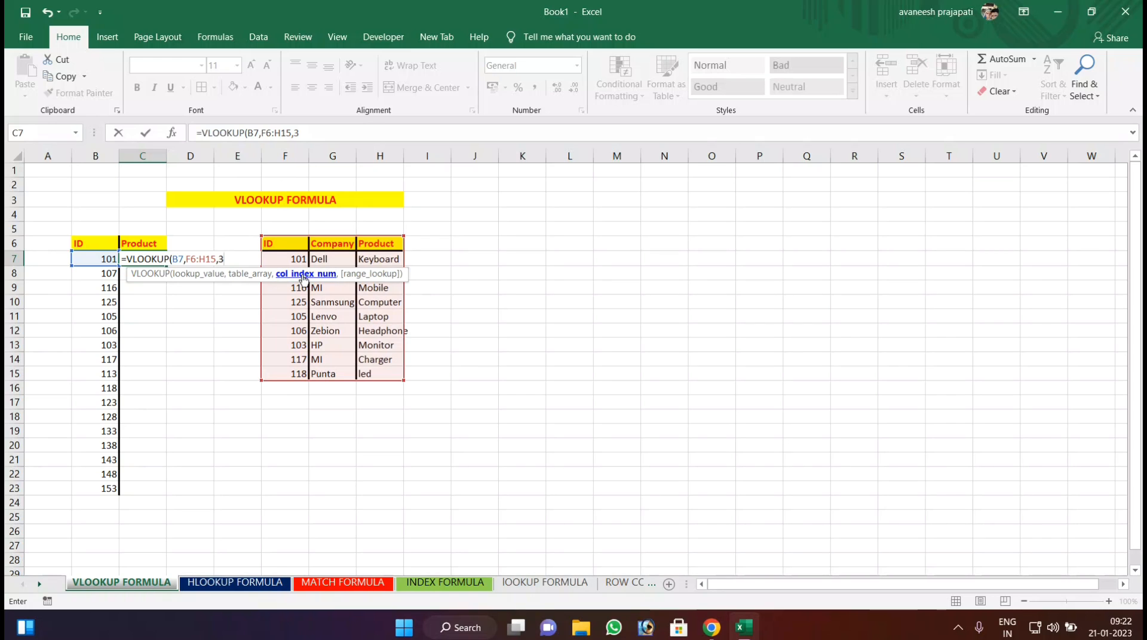
{"action": "type", "text": ","}
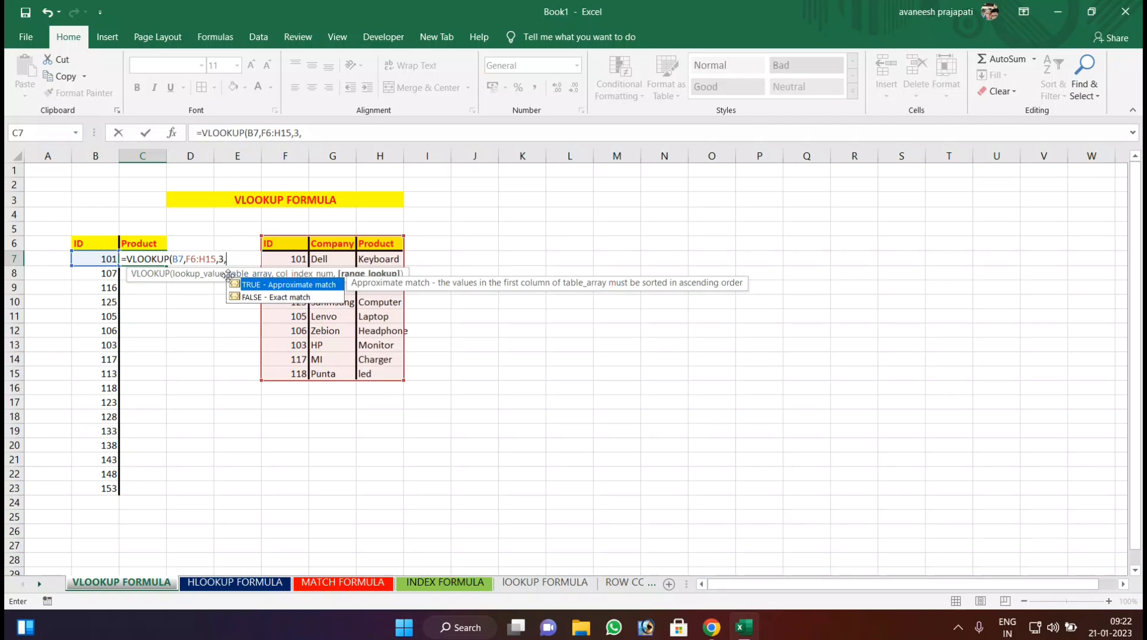
{"action": "type", "text": "0"}
{"action": "key", "text": "Return"}
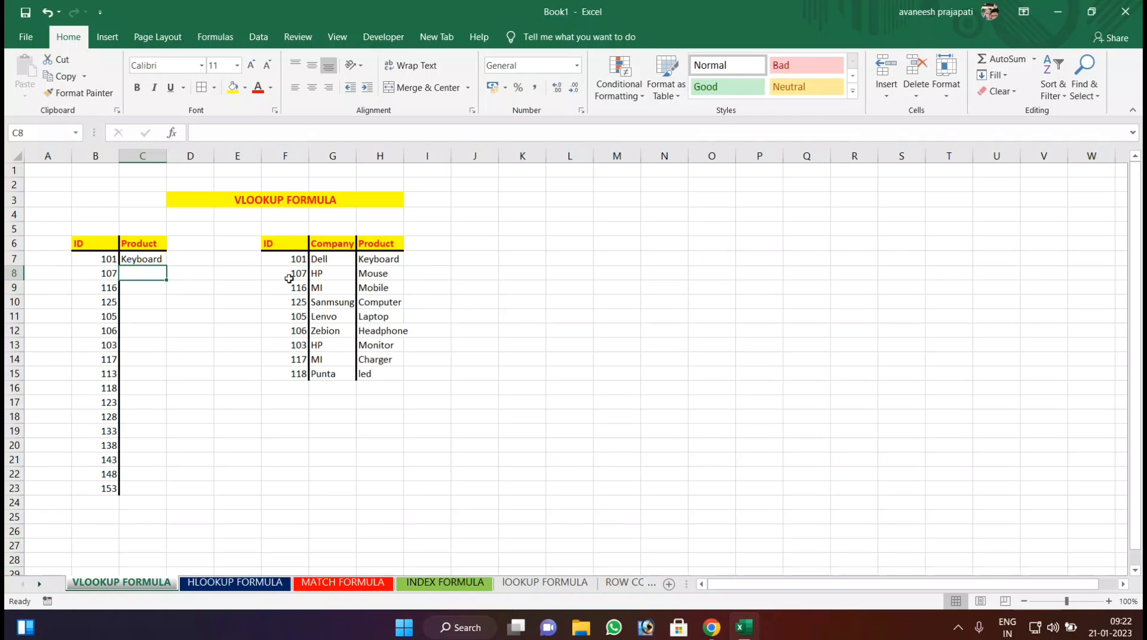
{"action": "left_click", "coordinate": [139, 260]}
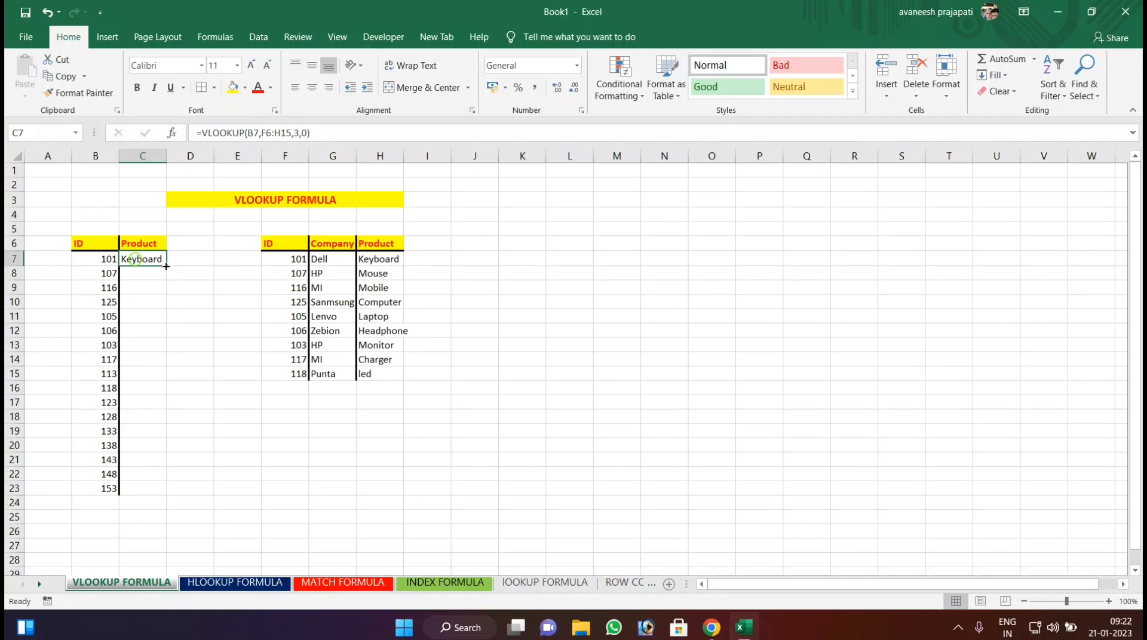
{"action": "left_click_drag", "start_coordinate": [165, 266], "coordinate": [163, 495]}
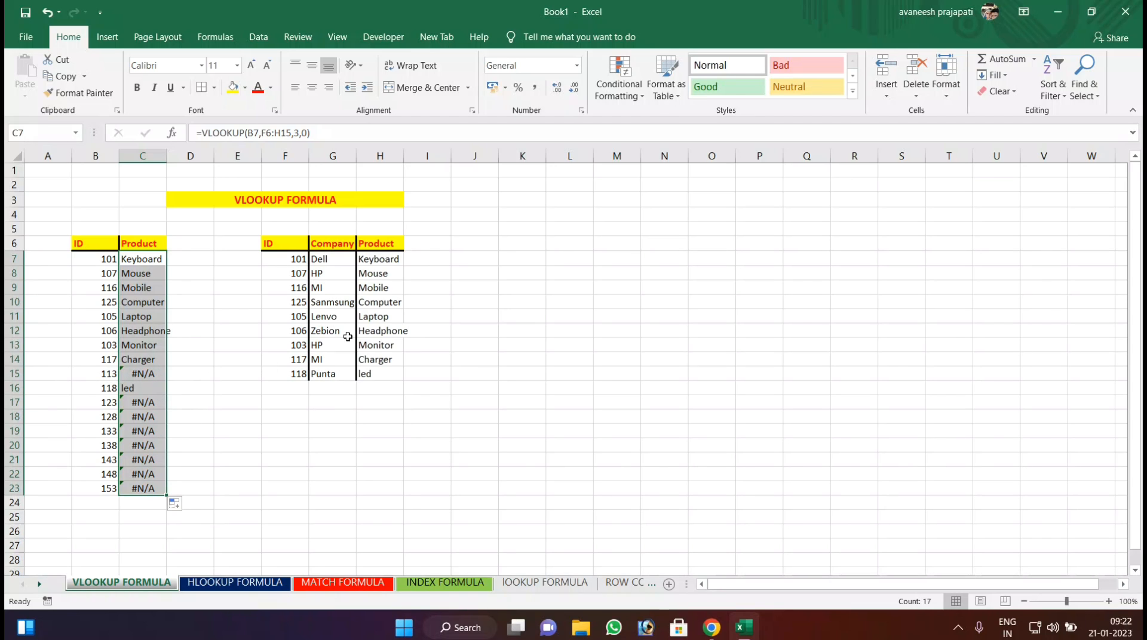
Change the ID in B15 to 101.
{"action": "left_click", "coordinate": [103, 373]}
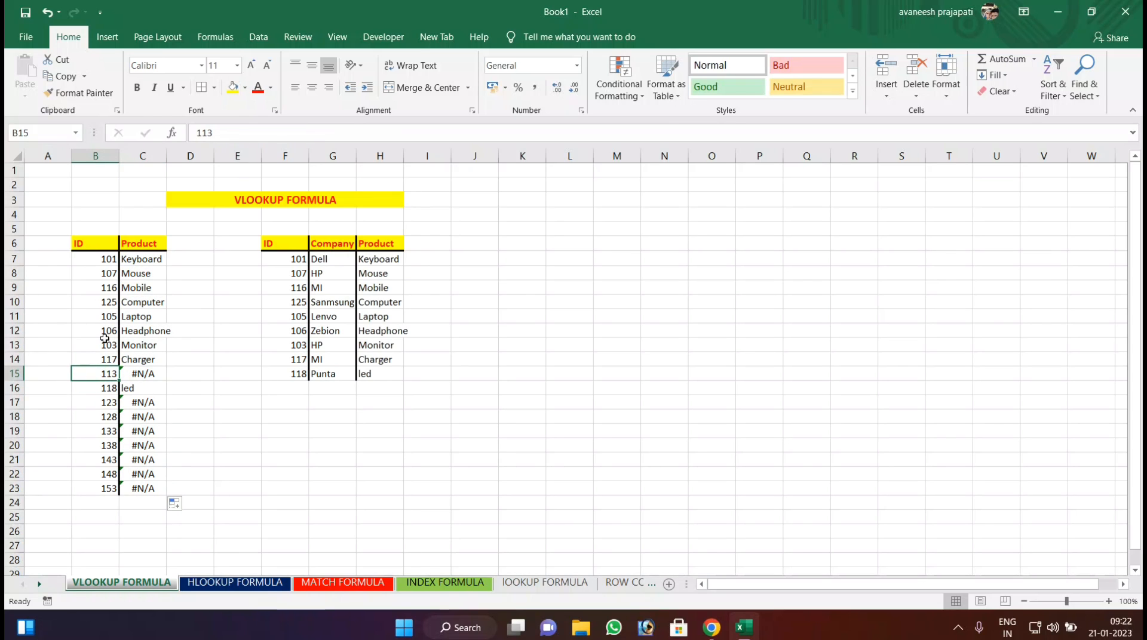
{"action": "type", "text": "101"}
{"action": "key", "text": "Return"}
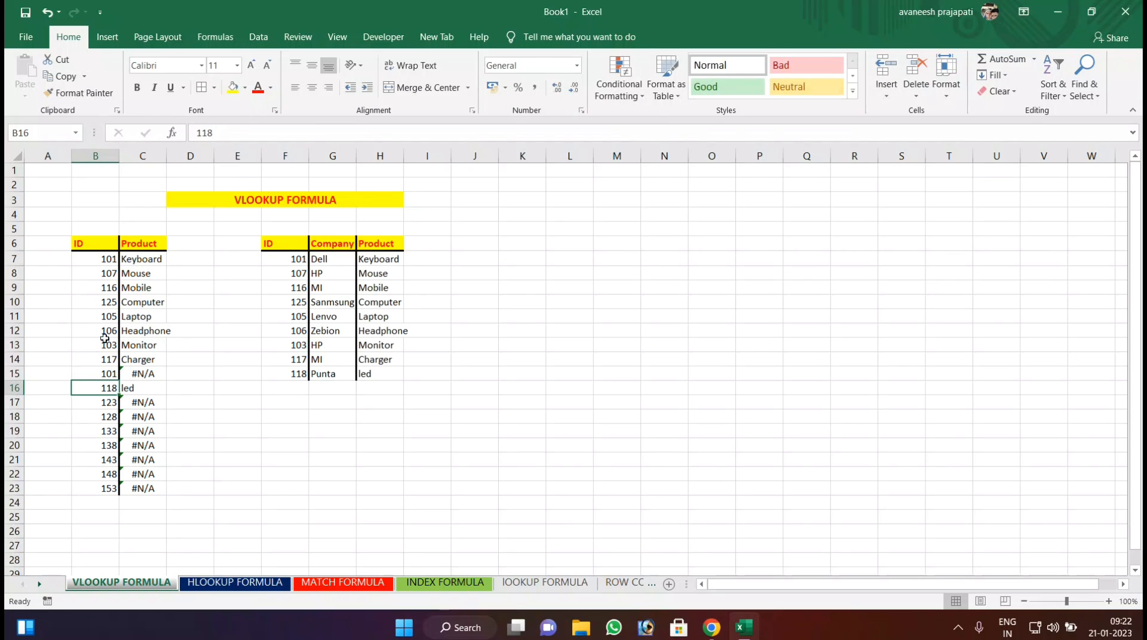
{"action": "key", "text": "Up"}
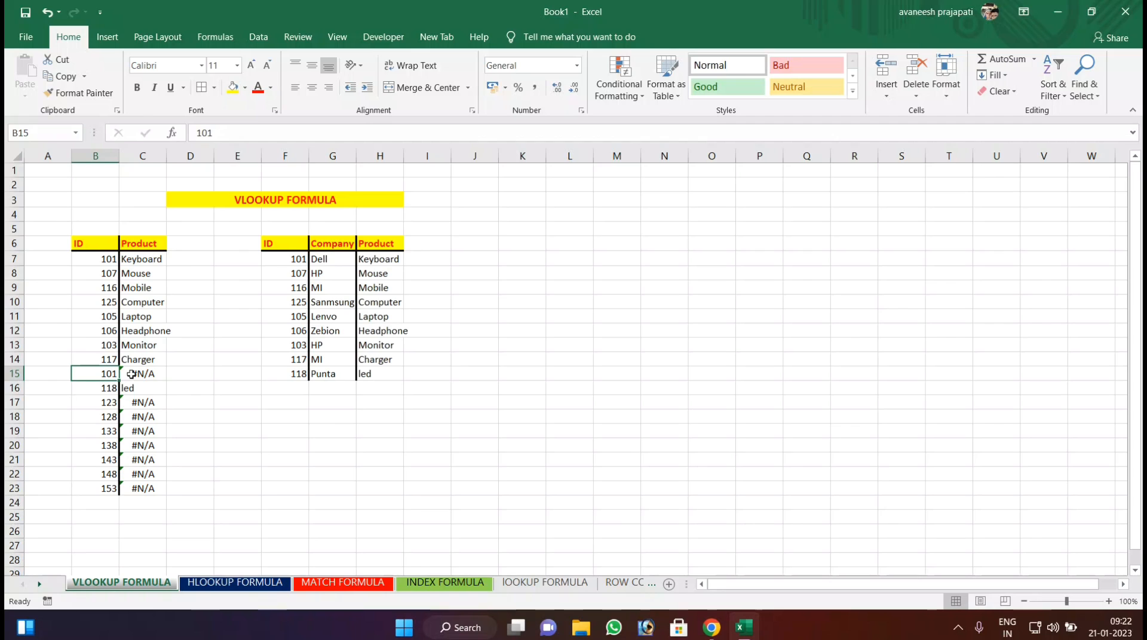
Change the first ID in the lookup list, cell B7, to 107.
{"action": "left_click", "coordinate": [105, 260]}
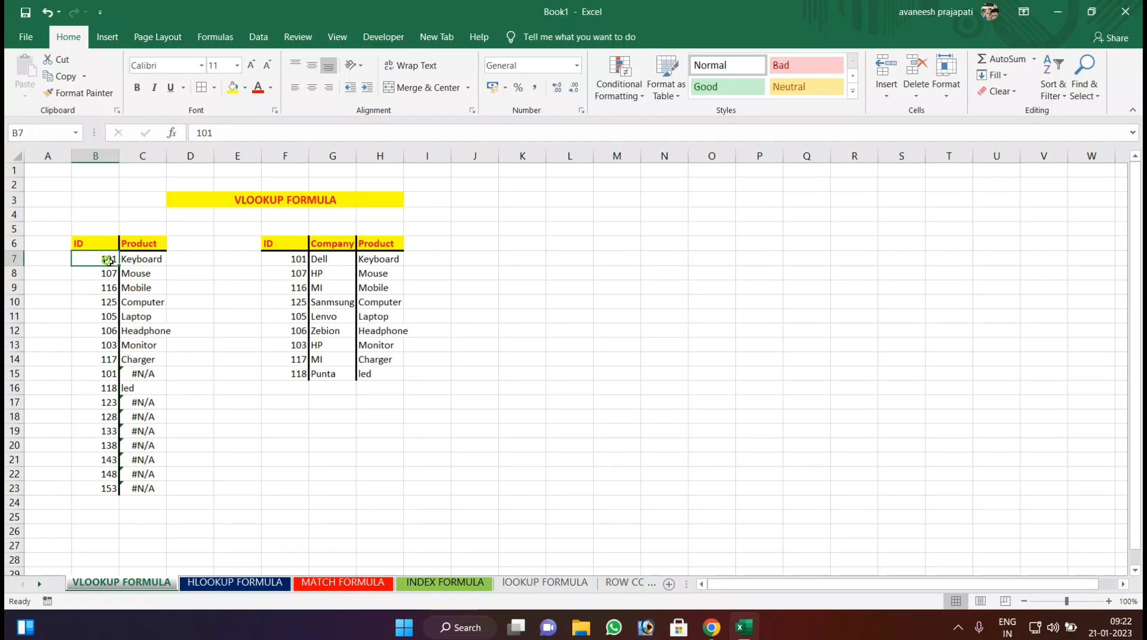
{"action": "type", "text": "10"}
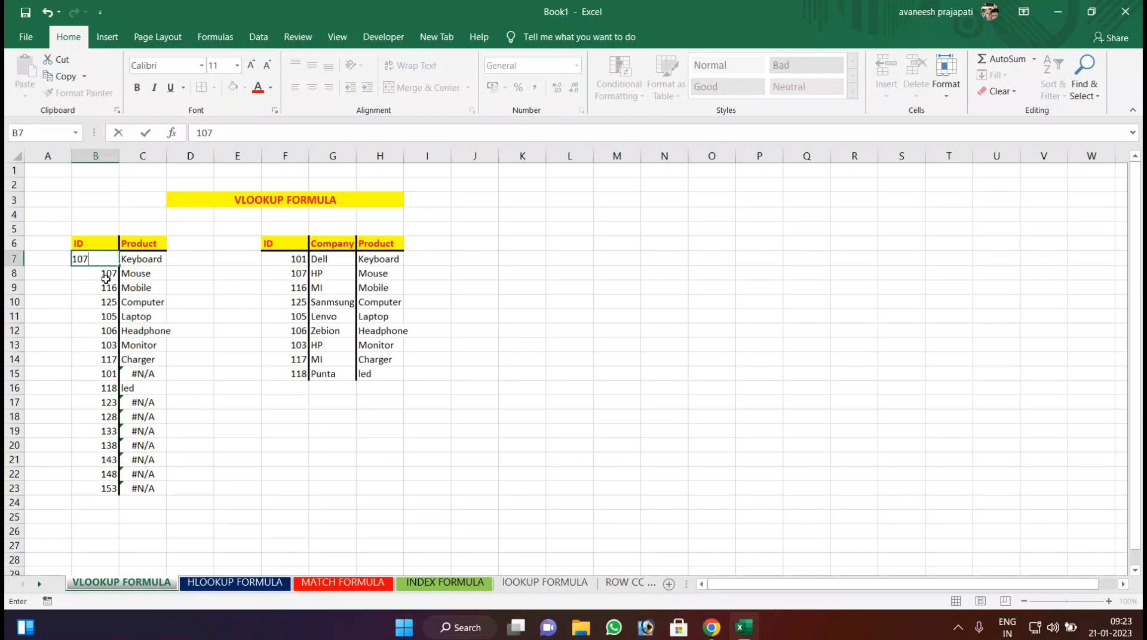
{"action": "type", "text": "7"}
{"action": "key", "text": "Return"}
{"action": "key", "text": "Up"}
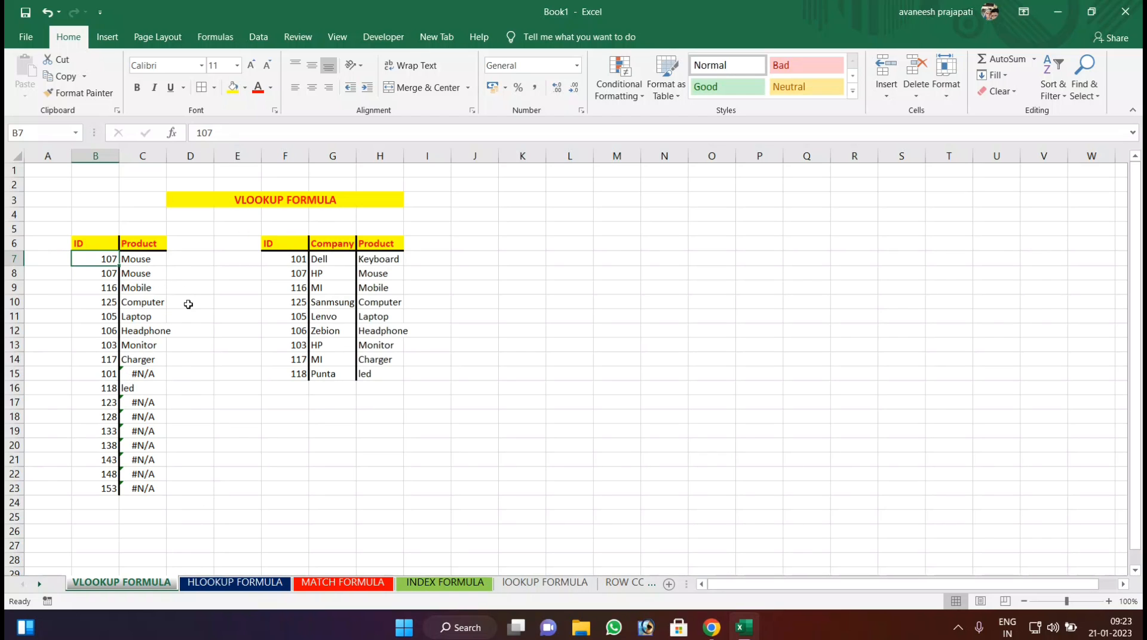
Copy the Company header from G6 into D6, beside the Product header.
{"action": "left_click", "coordinate": [187, 243]}
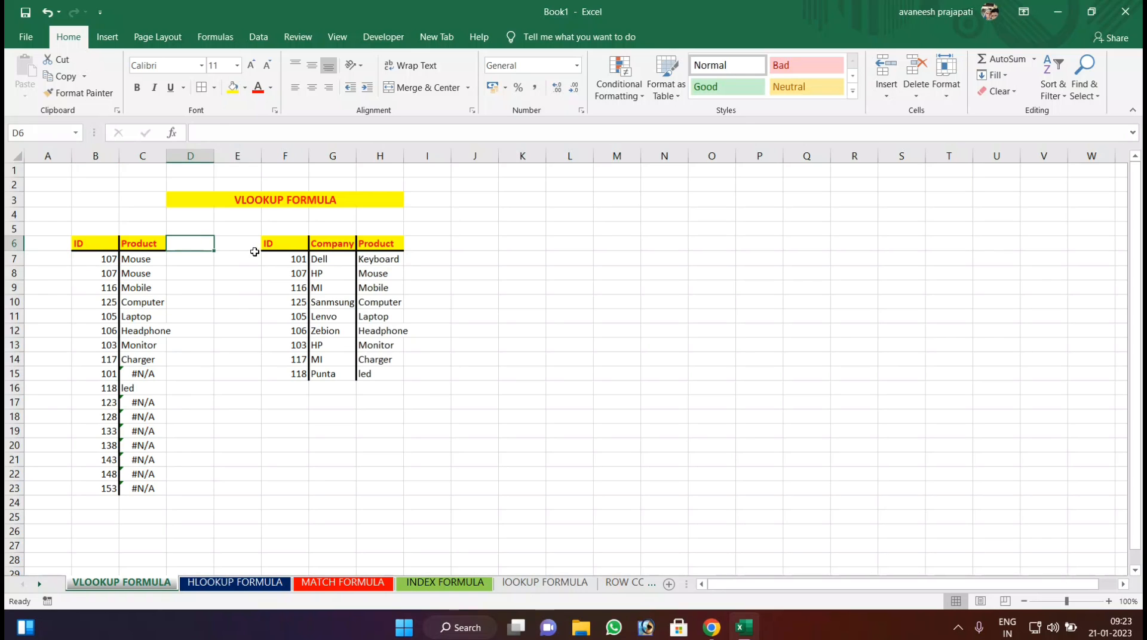
{"action": "left_click", "coordinate": [318, 243]}
{"action": "key", "text": "ctrl+c"}
{"action": "left_click", "coordinate": [190, 244]}
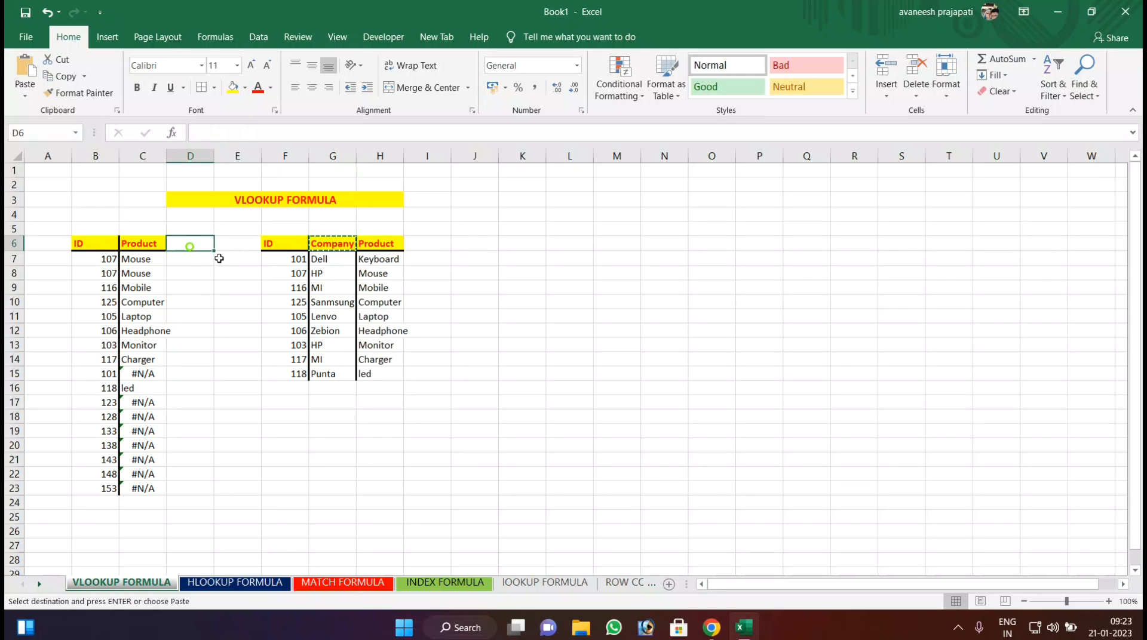
{"action": "key", "text": "ctrl+v"}
Enter =VLOOKUP(B7,F6:H15,2,0) in D7 to return the company for the ID.
{"action": "left_click", "coordinate": [190, 263]}
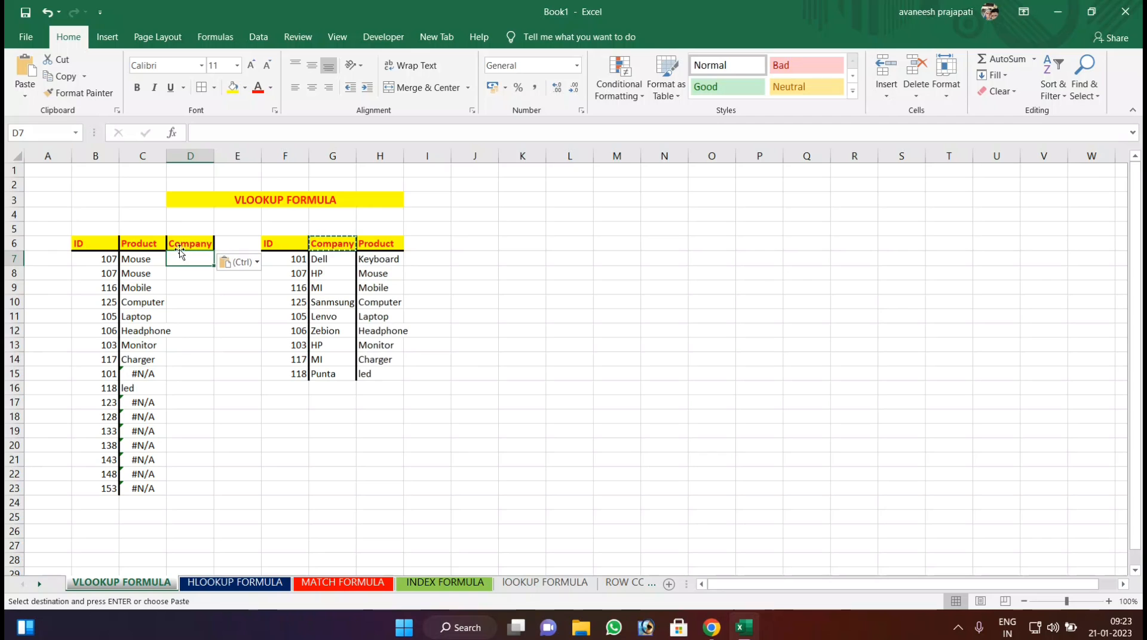
{"action": "left_click", "coordinate": [196, 318]}
{"action": "left_click", "coordinate": [195, 257]}
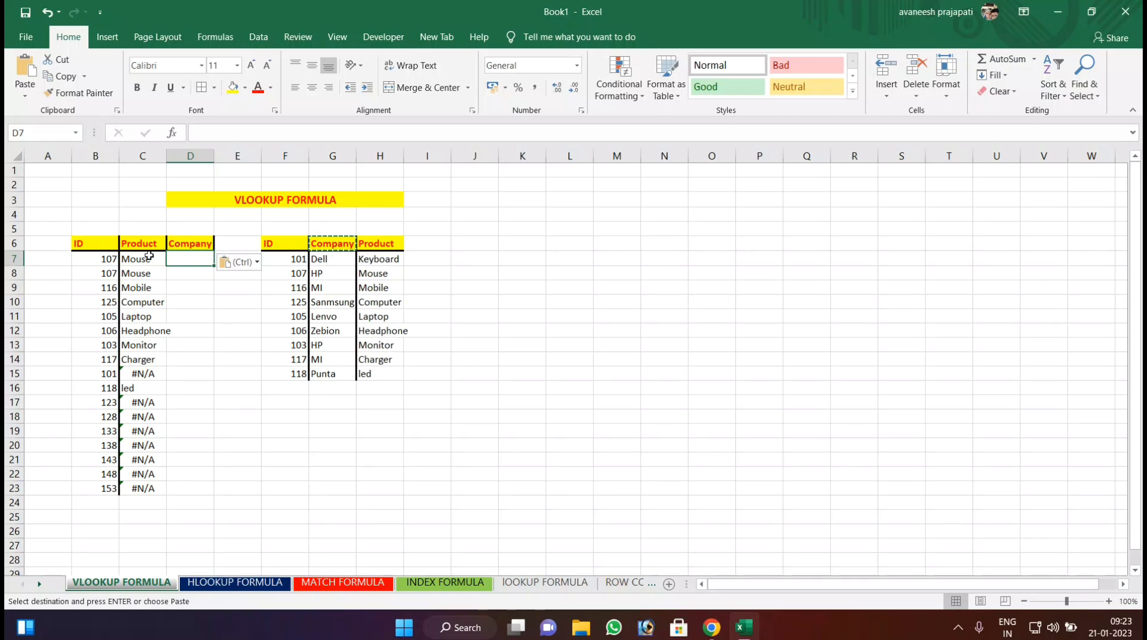
{"action": "type", "text": "=V"}
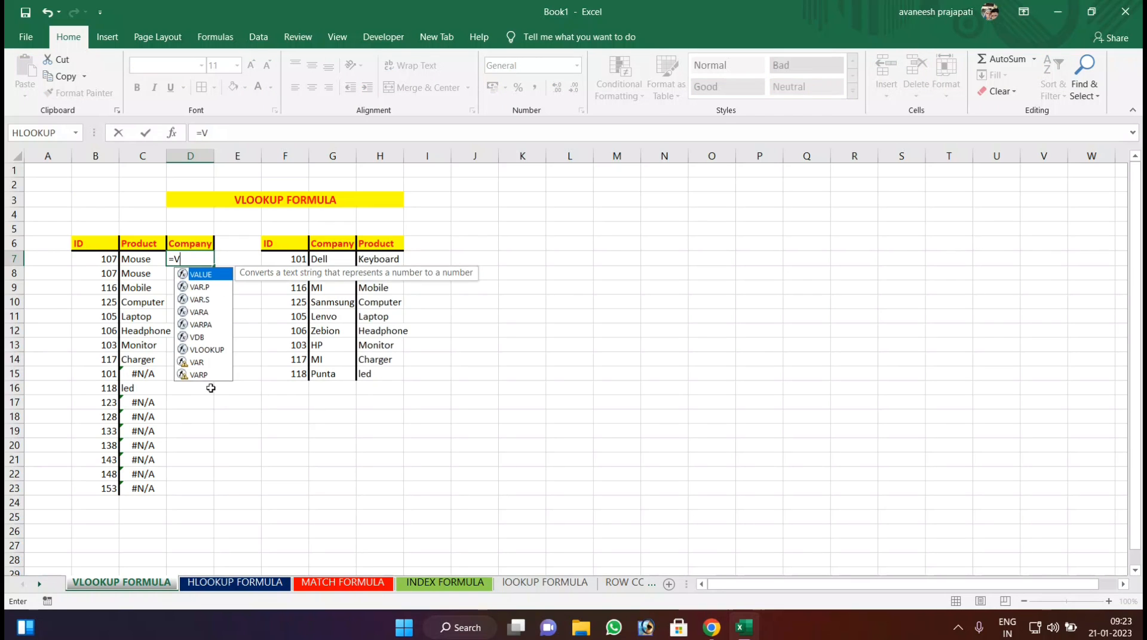
{"action": "type", "text": "LOOKUP("}
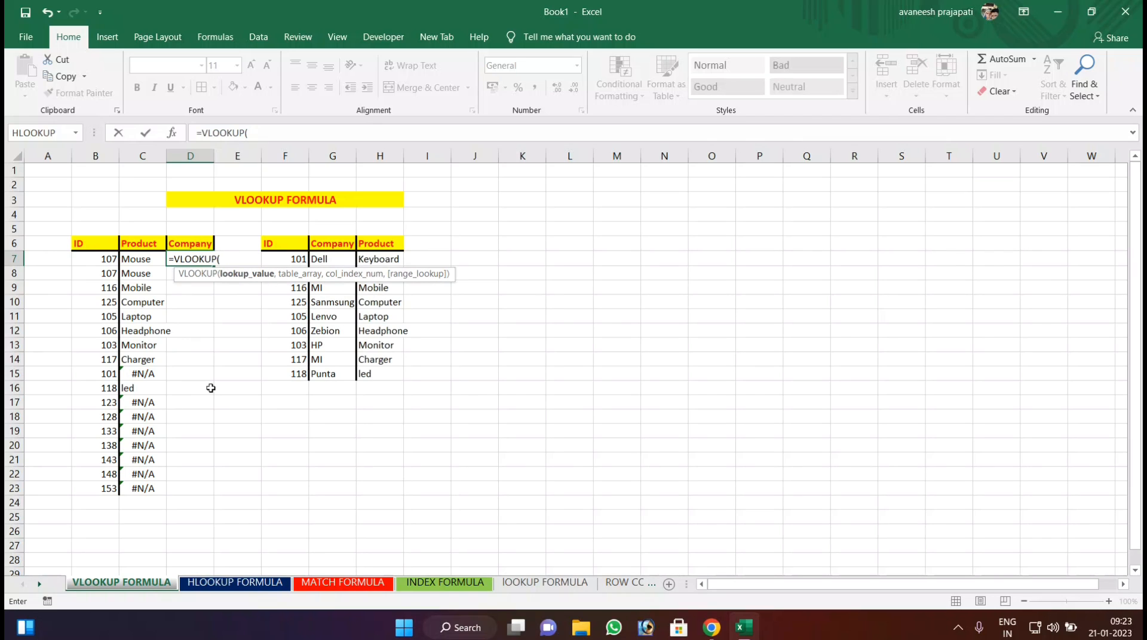
{"action": "left_click", "coordinate": [92, 259]}
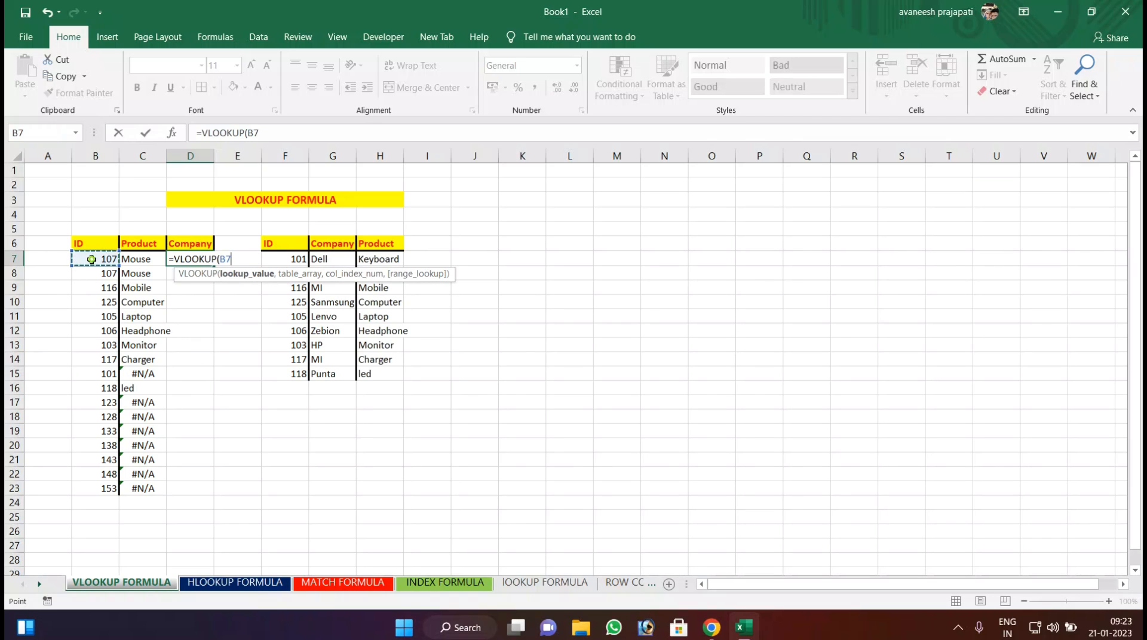
{"action": "type", "text": ","}
{"action": "left_click_drag", "start_coordinate": [285, 237], "coordinate": [397, 377]}
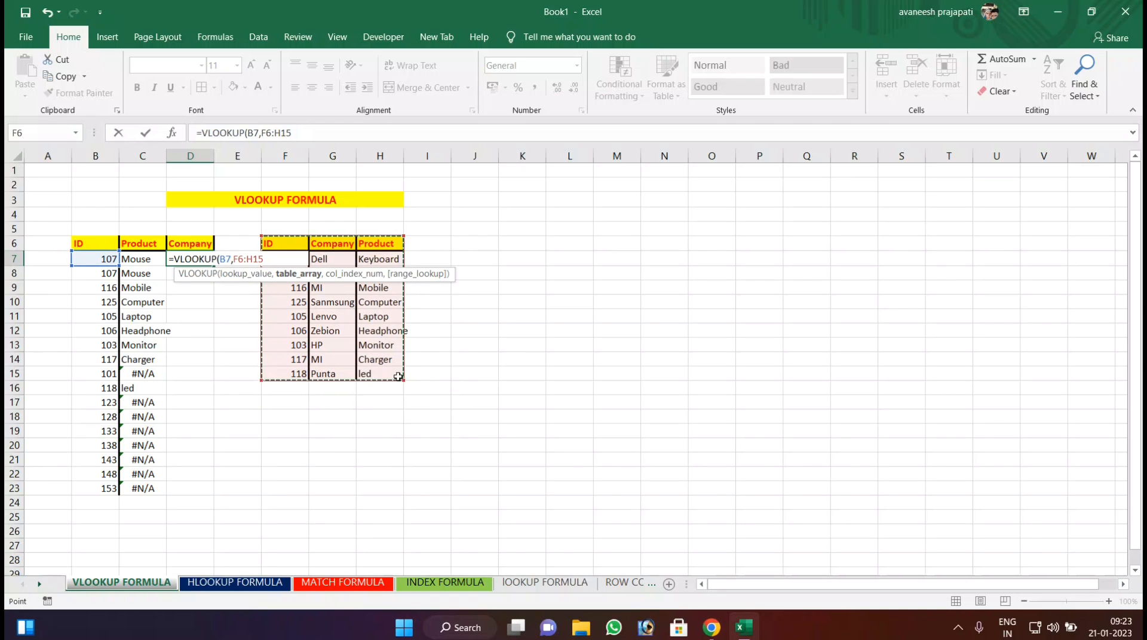
{"action": "type", "text": ","}
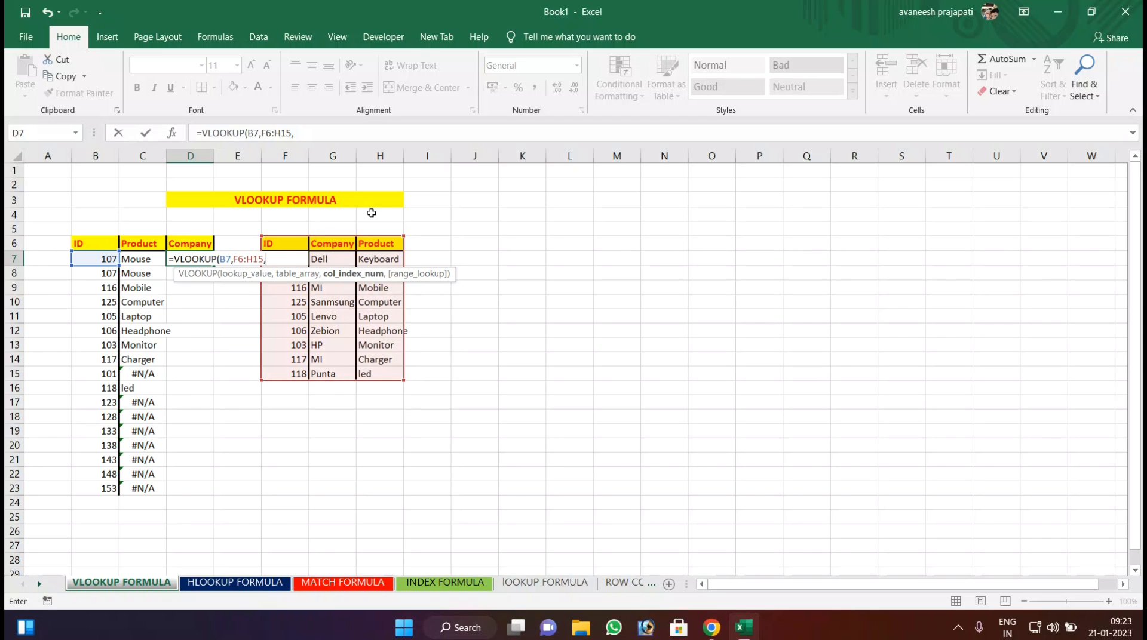
{"action": "type", "text": "2,"}
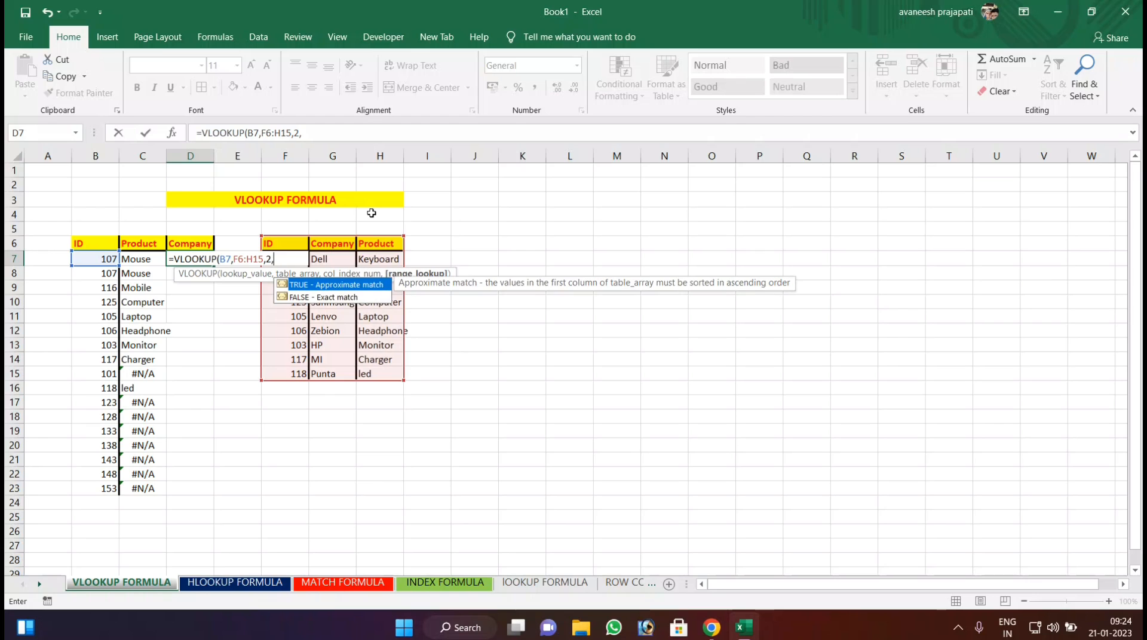
{"action": "type", "text": "0"}
{"action": "key", "text": "Return"}
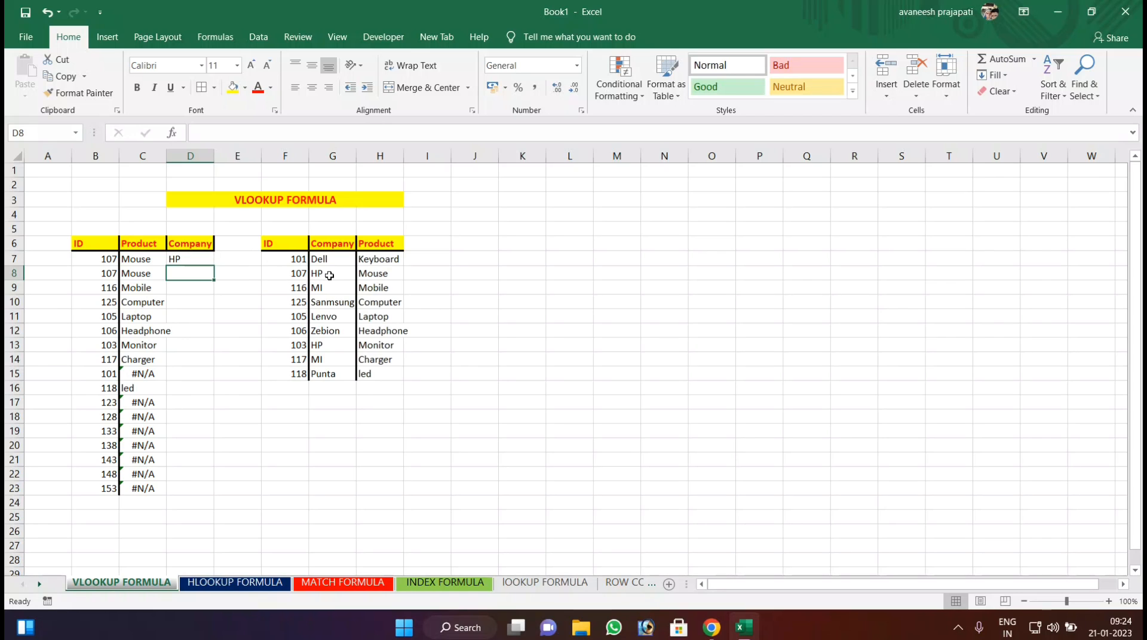
Fill the Company formula from D7 down to D16.
{"action": "left_click", "coordinate": [181, 260]}
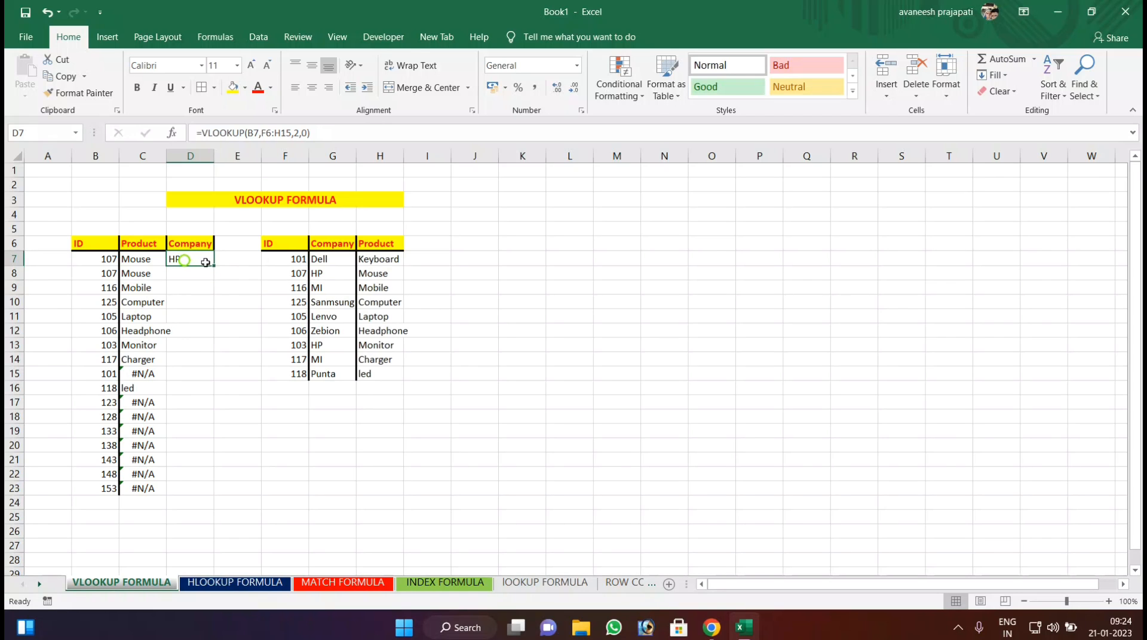
{"action": "left_click_drag", "start_coordinate": [216, 264], "coordinate": [203, 393]}
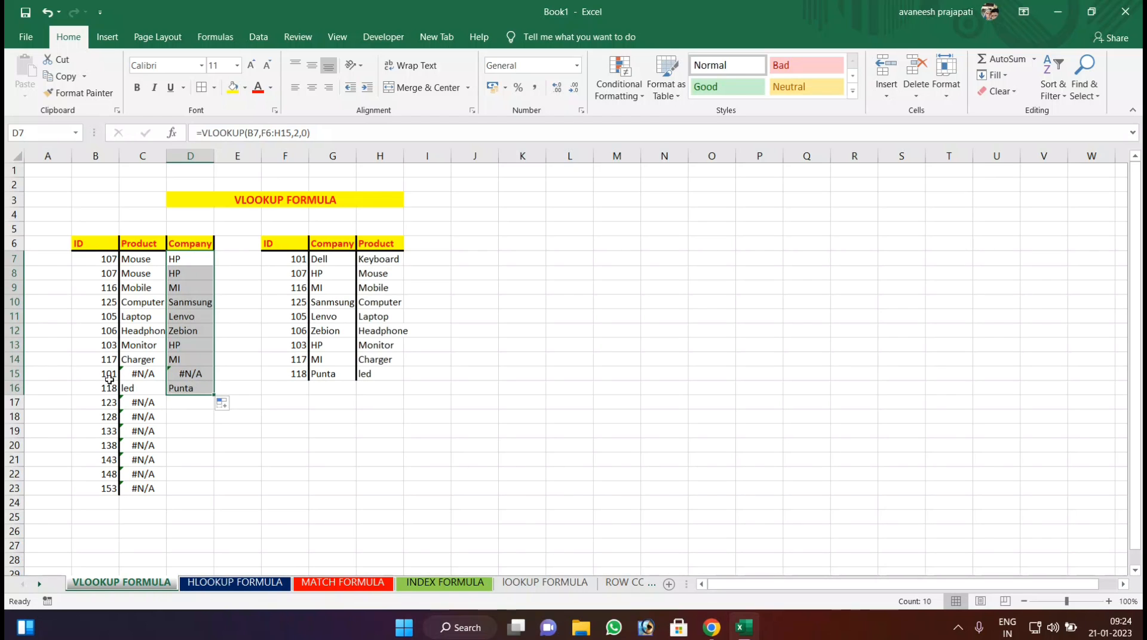
{"action": "left_click", "coordinate": [243, 301]}
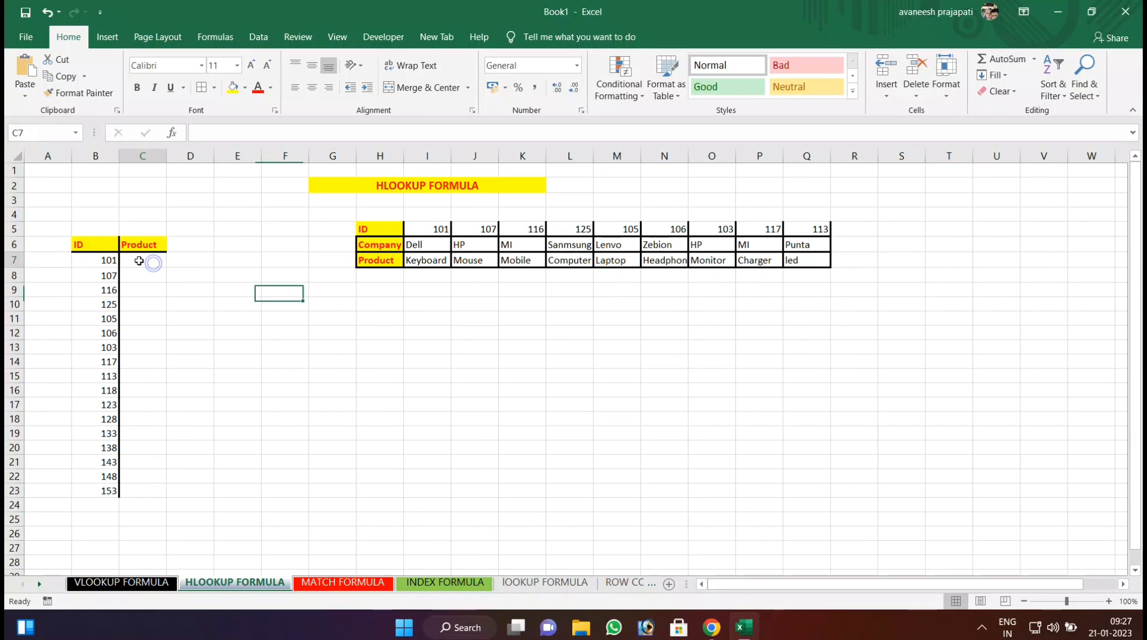
On the HLOOKUP FORMULA sheet, add borders to the ID row H5:Q5 of the horizontal table.
{"action": "left_click", "coordinate": [138, 261]}
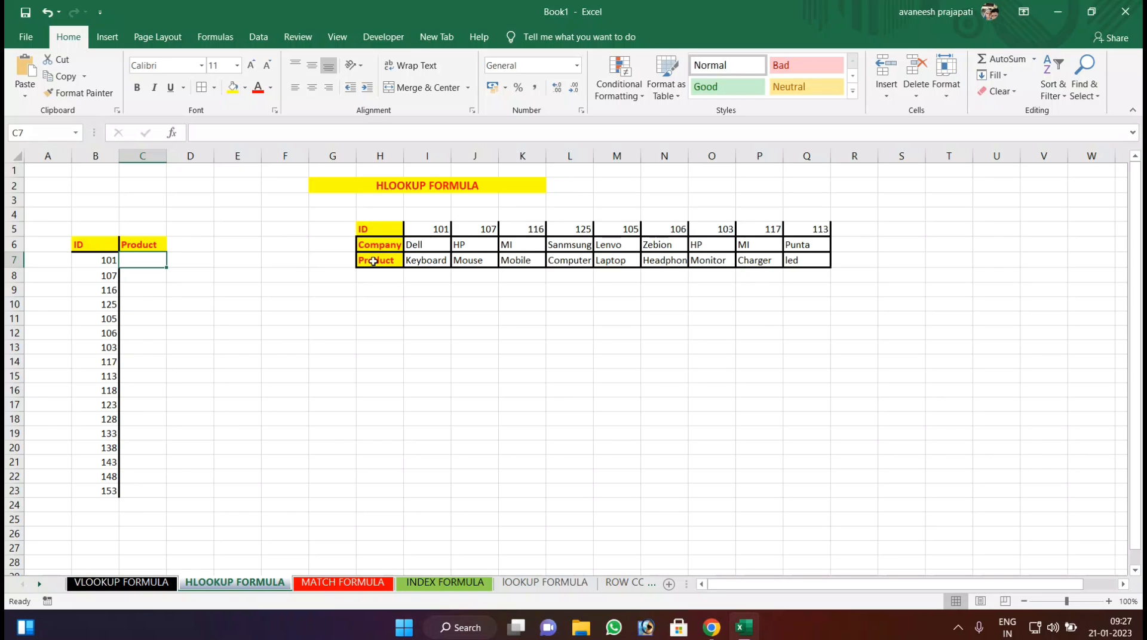
{"action": "left_click", "coordinate": [163, 301]}
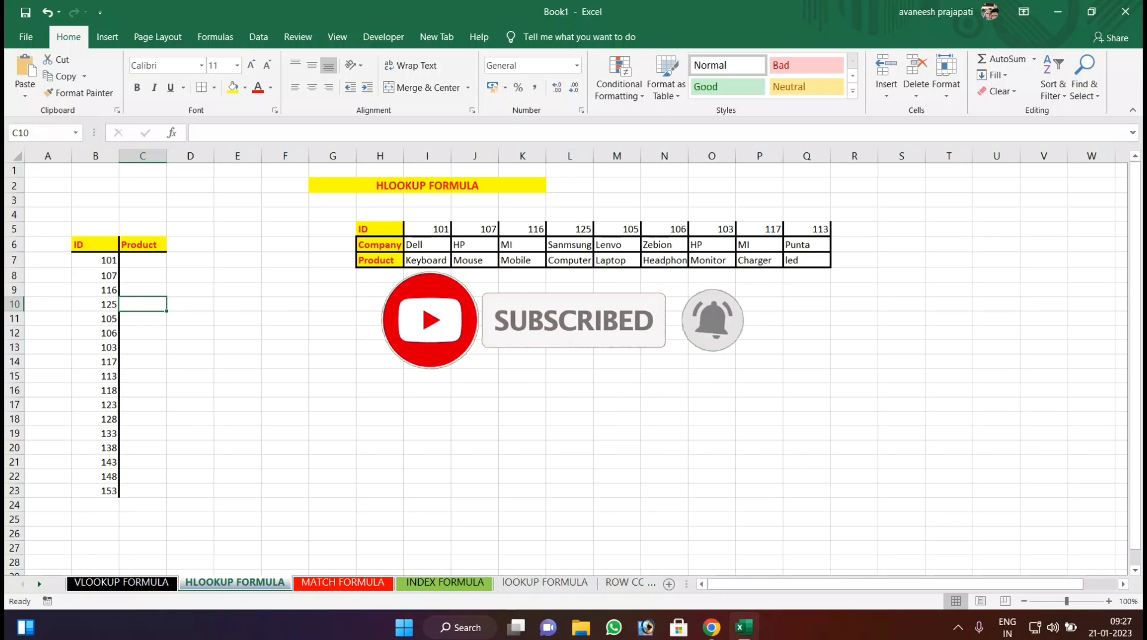
{"action": "left_click_drag", "start_coordinate": [364, 230], "coordinate": [810, 229]}
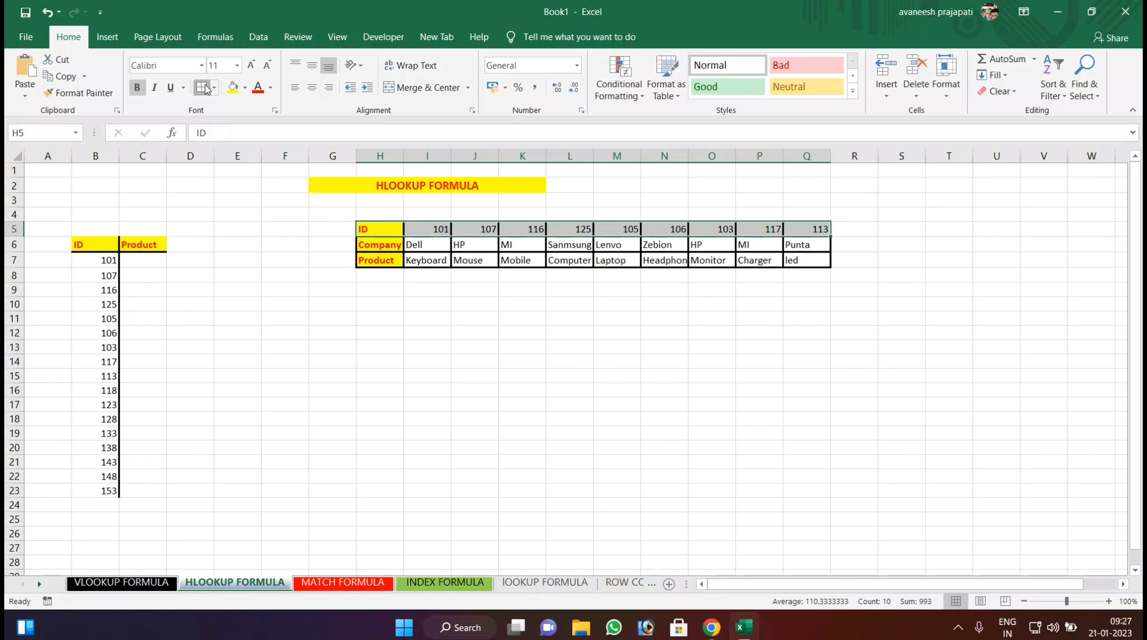
{"action": "left_click", "coordinate": [422, 263]}
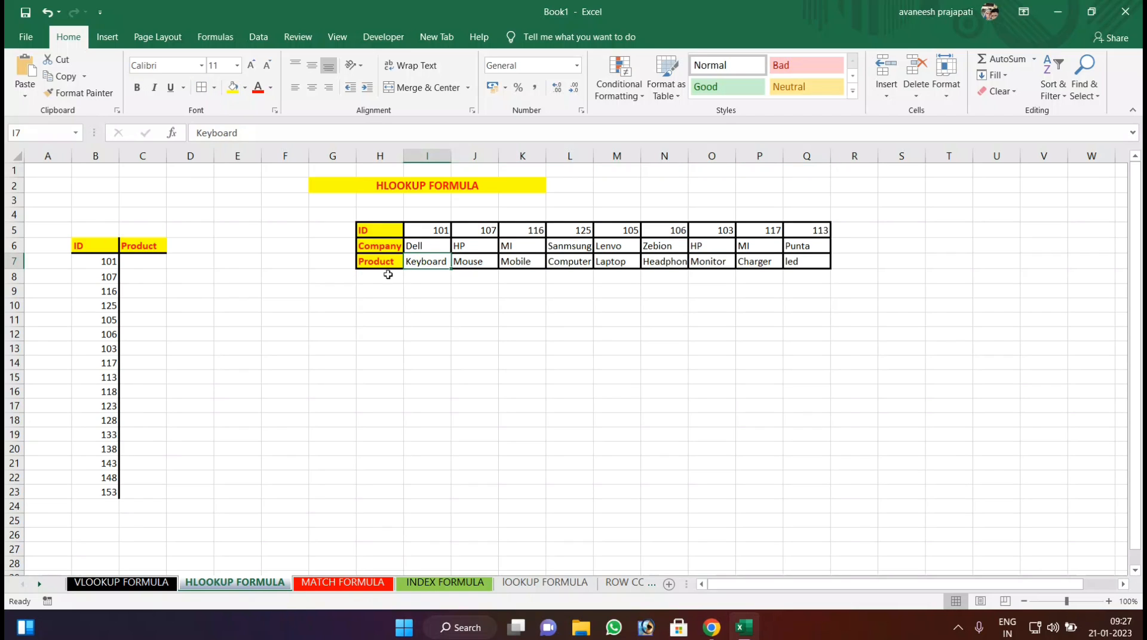
Enter =HLOOKUP(B7,$H$5:$Q$7,3,0) in C7 to return the product for the ID.
{"action": "left_click", "coordinate": [132, 265]}
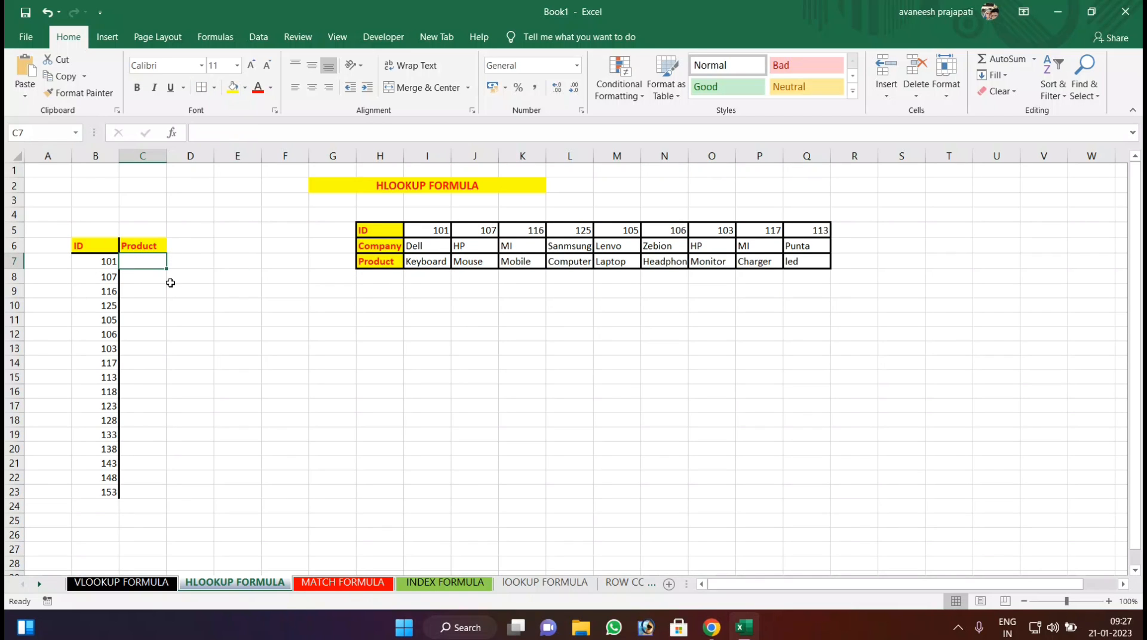
{"action": "type", "text": "=H"}
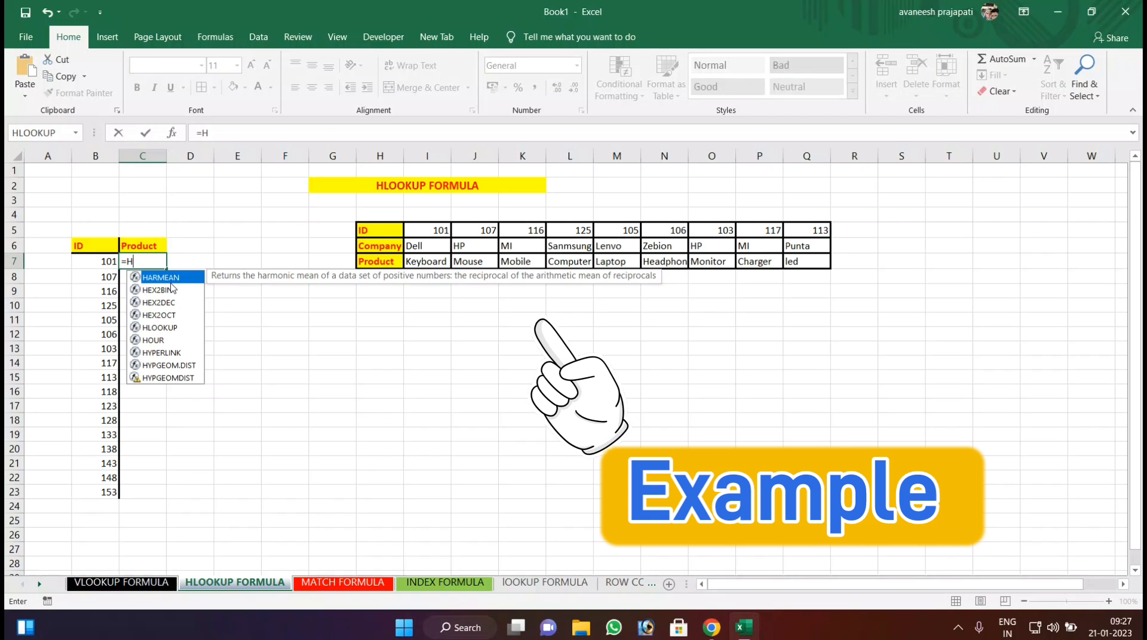
{"action": "type", "text": "LOOKUP("}
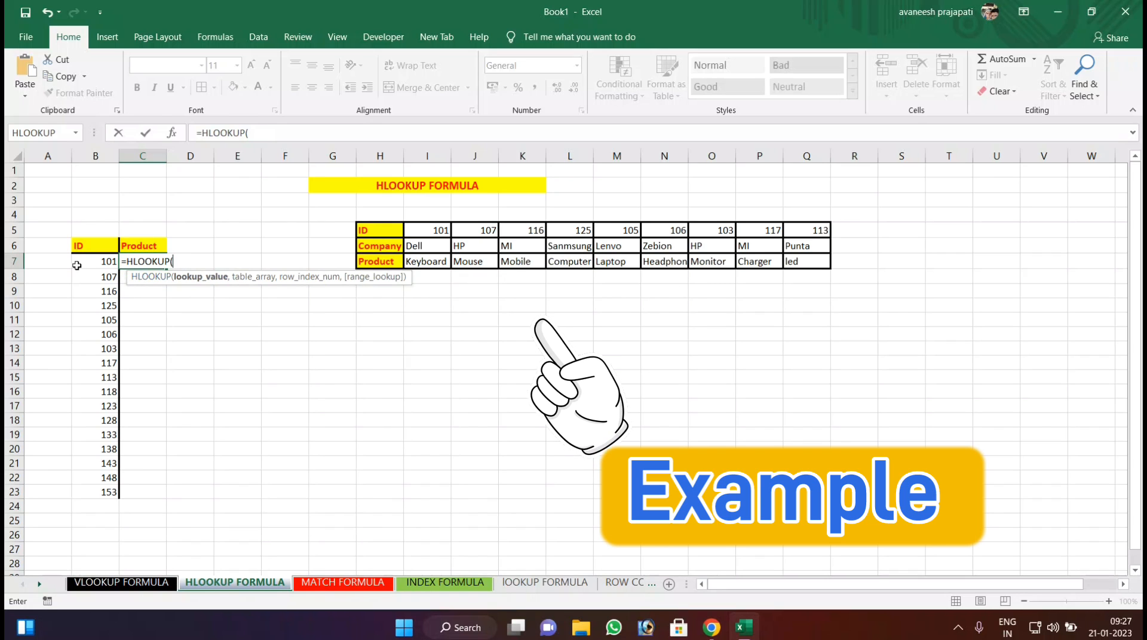
{"action": "left_click", "coordinate": [98, 259]}
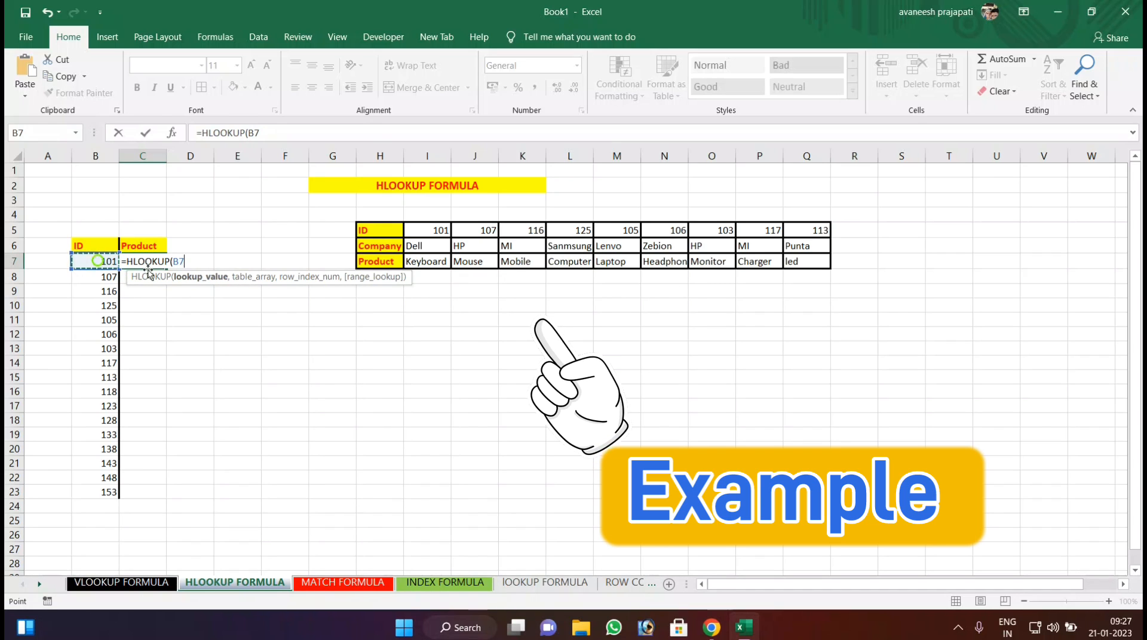
{"action": "type", "text": ","}
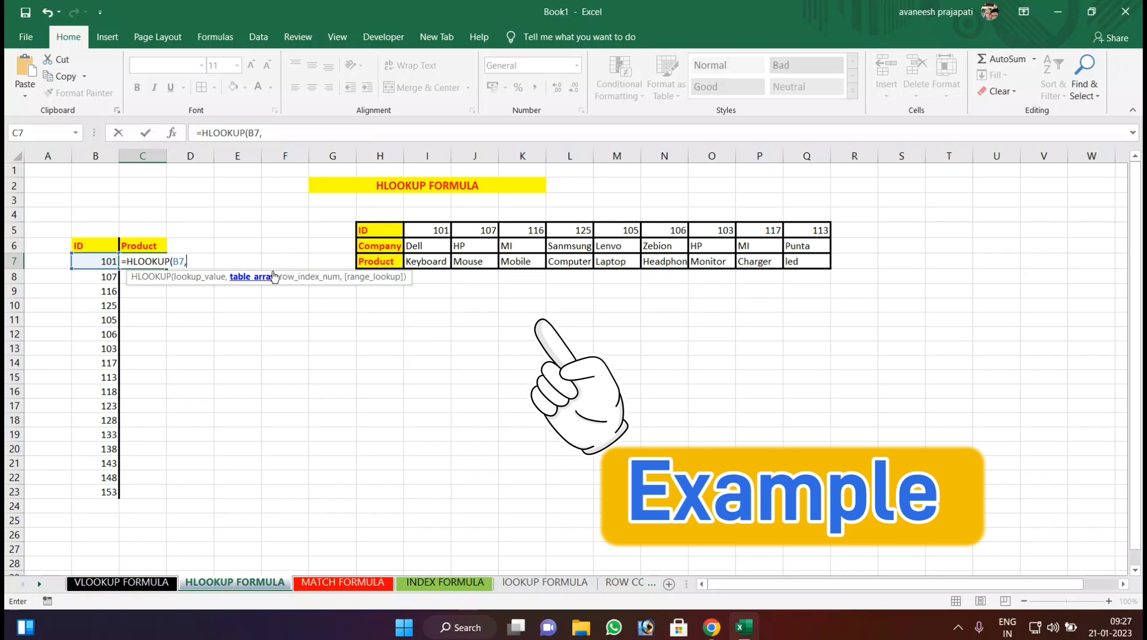
{"action": "left_click_drag", "start_coordinate": [385, 234], "coordinate": [815, 266]}
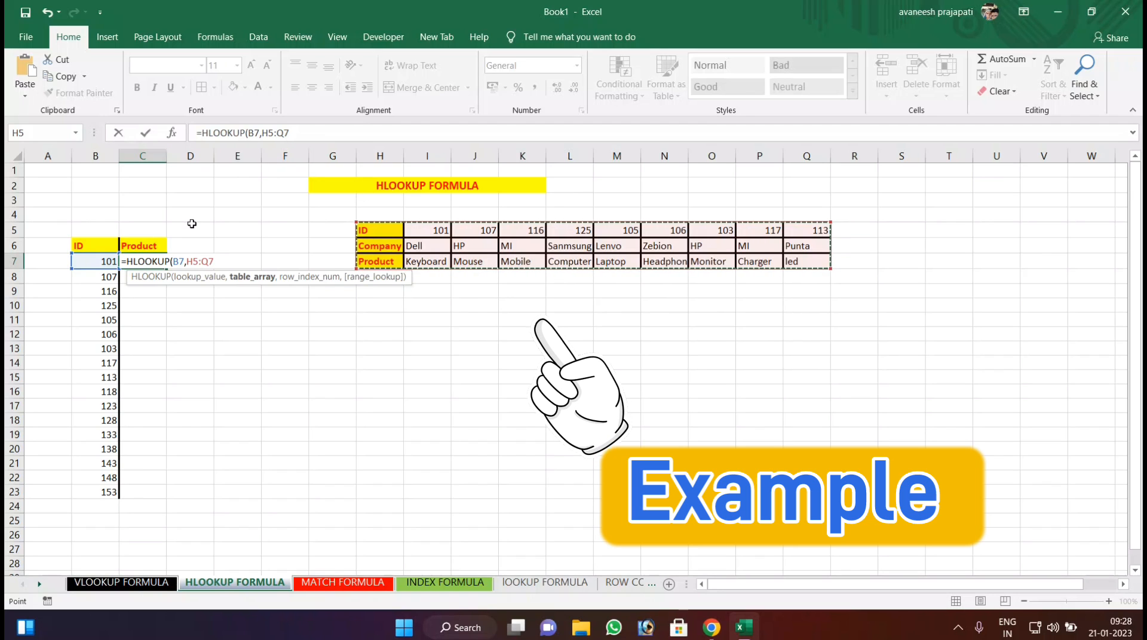
{"action": "key", "text": "F4"}
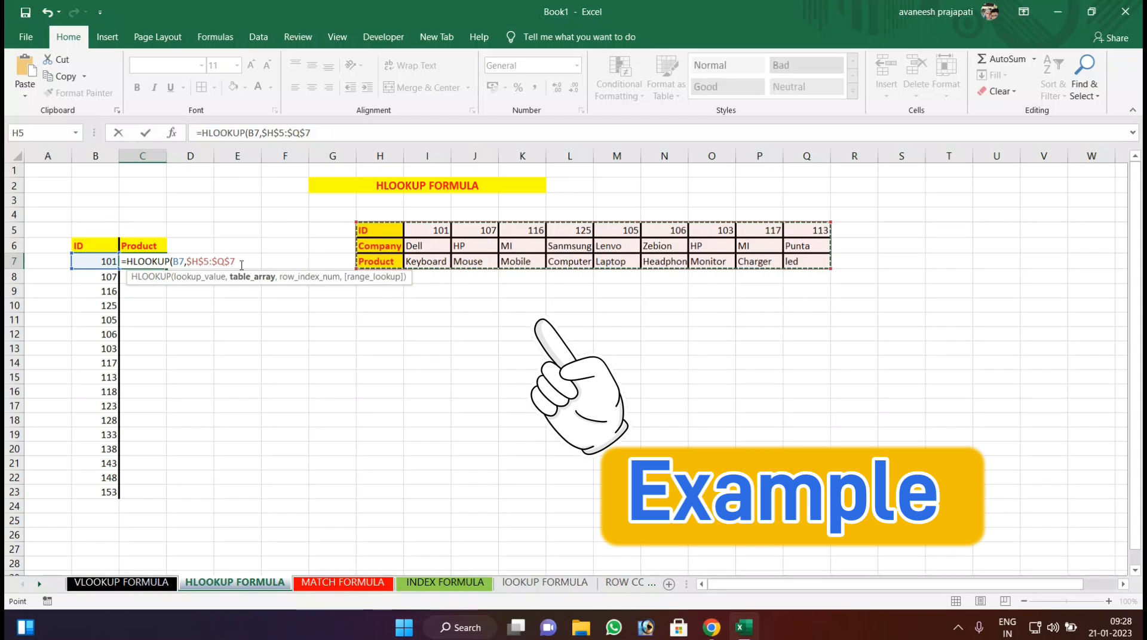
{"action": "type", "text": ","}
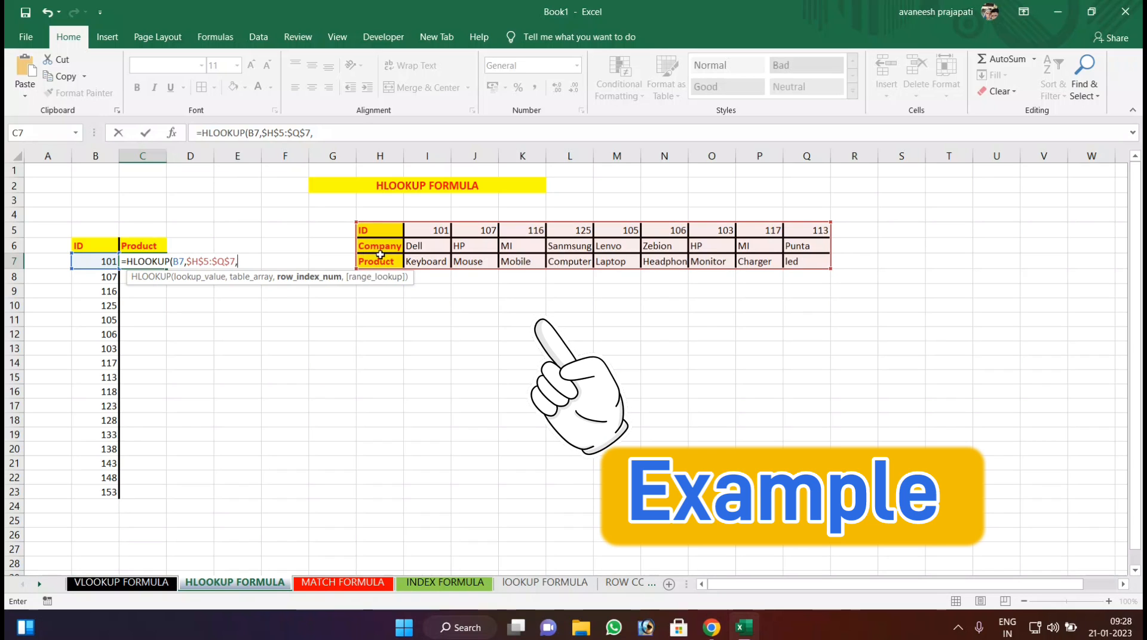
{"action": "type", "text": "3,"}
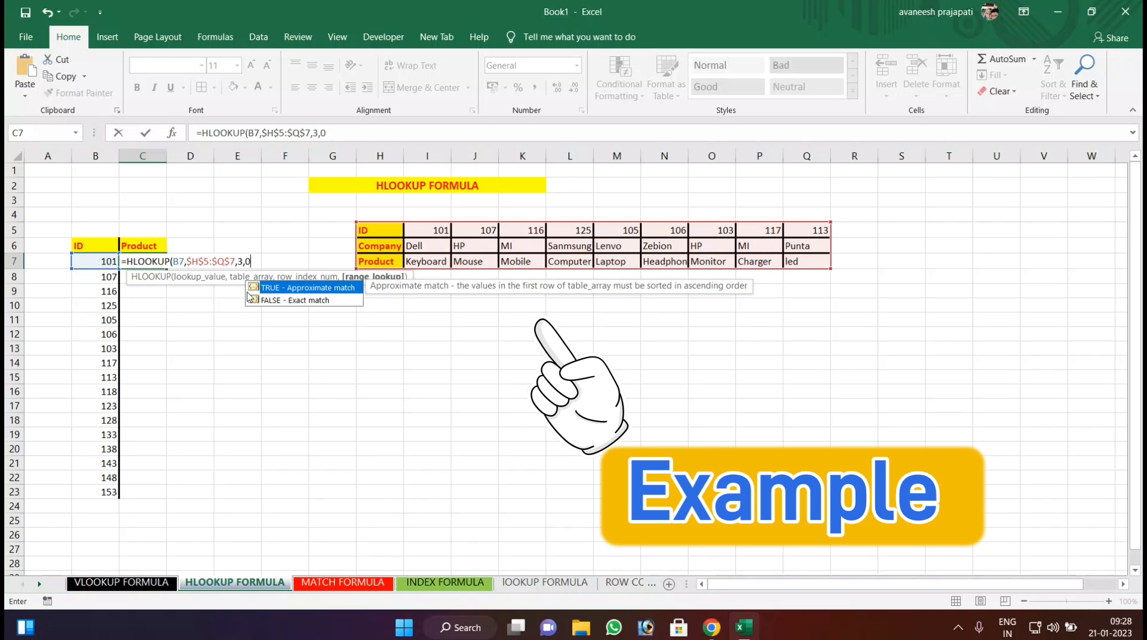
{"action": "type", "text": "0"}
{"action": "key", "text": "Return"}
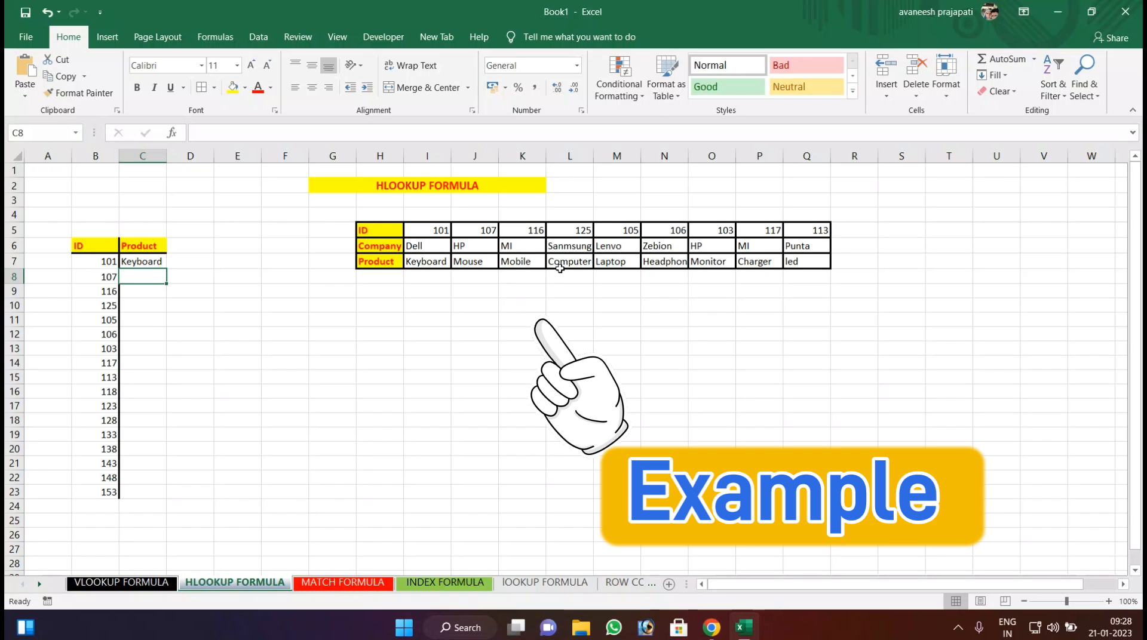
Fill the Product formula from C7 down to C15.
{"action": "left_click", "coordinate": [135, 258]}
{"action": "left_click_drag", "start_coordinate": [169, 268], "coordinate": [152, 384]}
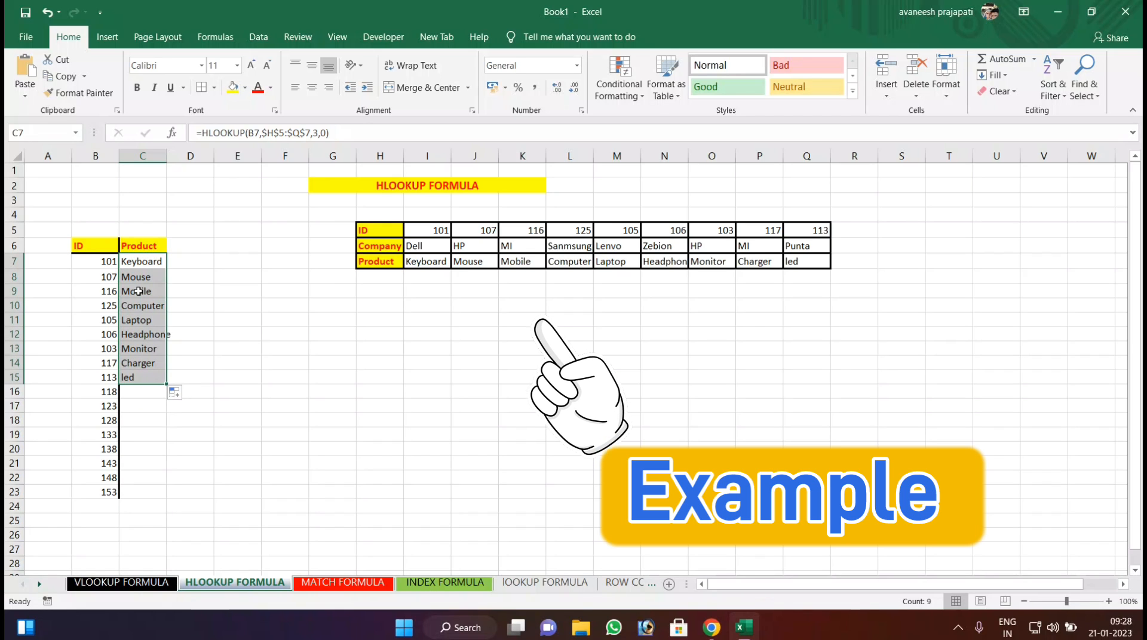
{"action": "left_click", "coordinate": [179, 311]}
Copy the Company header from H6 into D6, beside the Product header.
{"action": "left_click", "coordinate": [181, 249]}
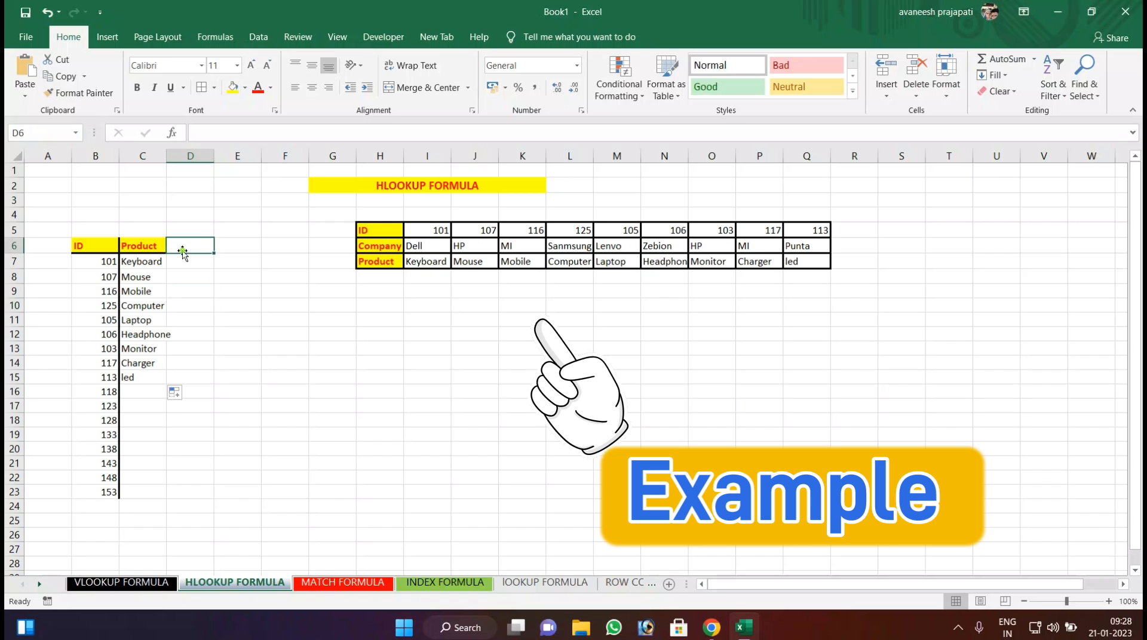
{"action": "left_click", "coordinate": [370, 249]}
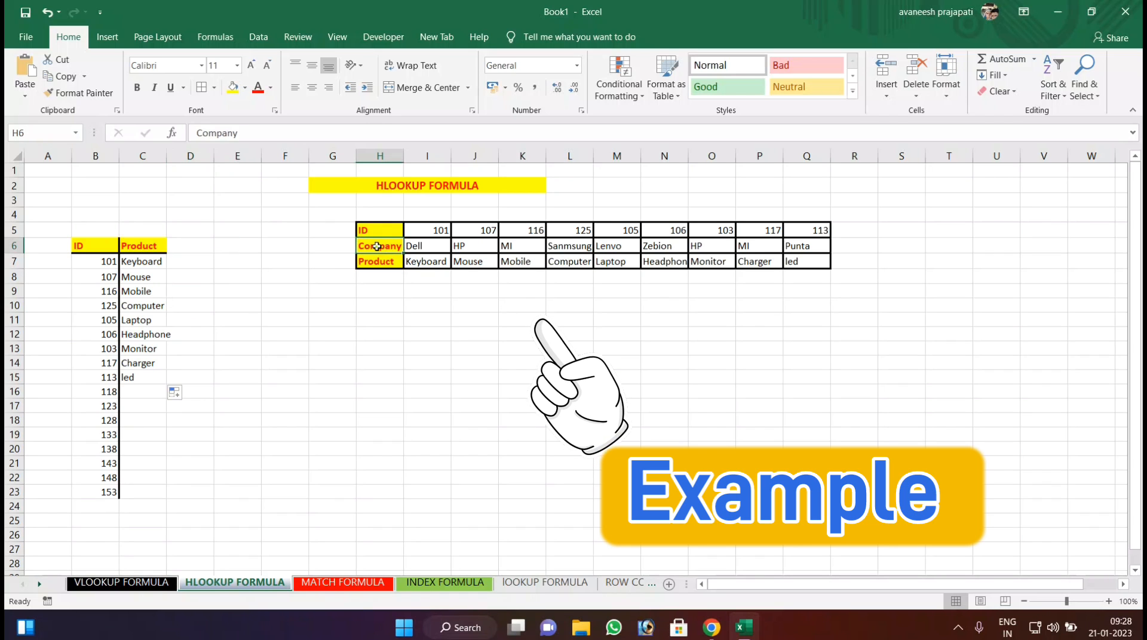
{"action": "key", "text": "ctrl+c"}
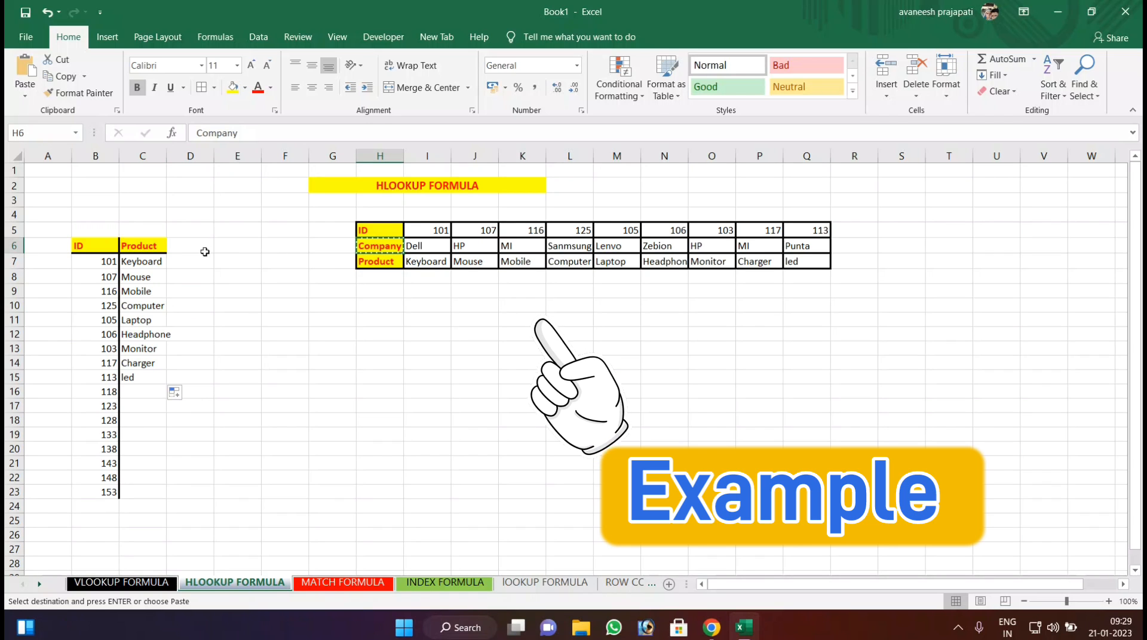
{"action": "left_click", "coordinate": [197, 247]}
{"action": "key", "text": "ctrl+v"}
{"action": "left_click", "coordinate": [198, 276]}
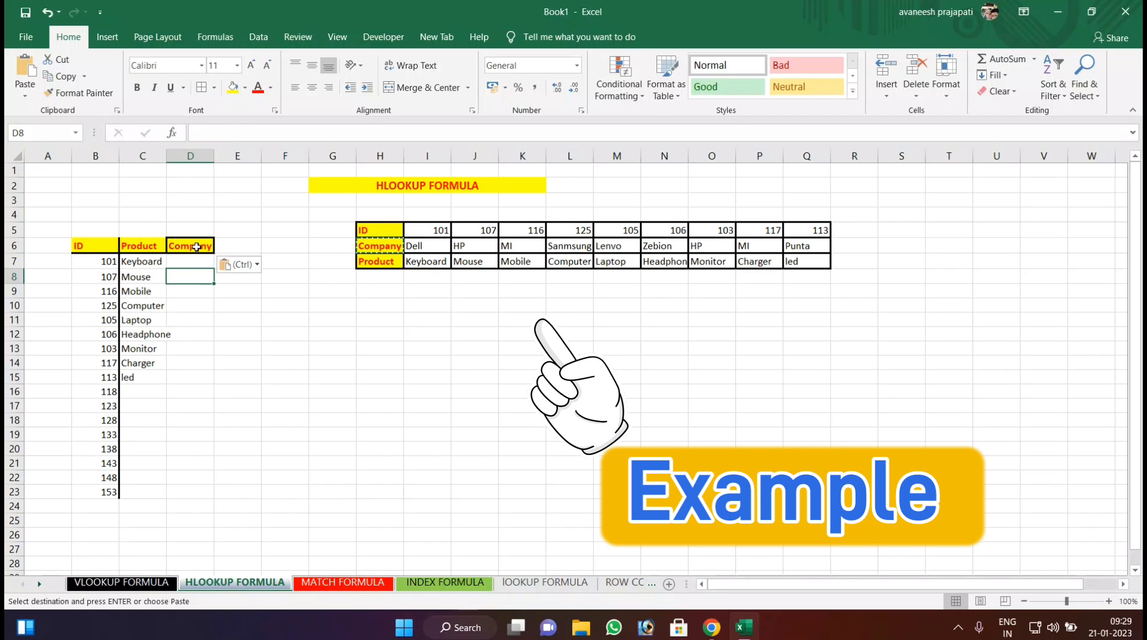
Apply the formatting of the Product header in C6 to the Company header in D6.
{"action": "left_click", "coordinate": [140, 248]}
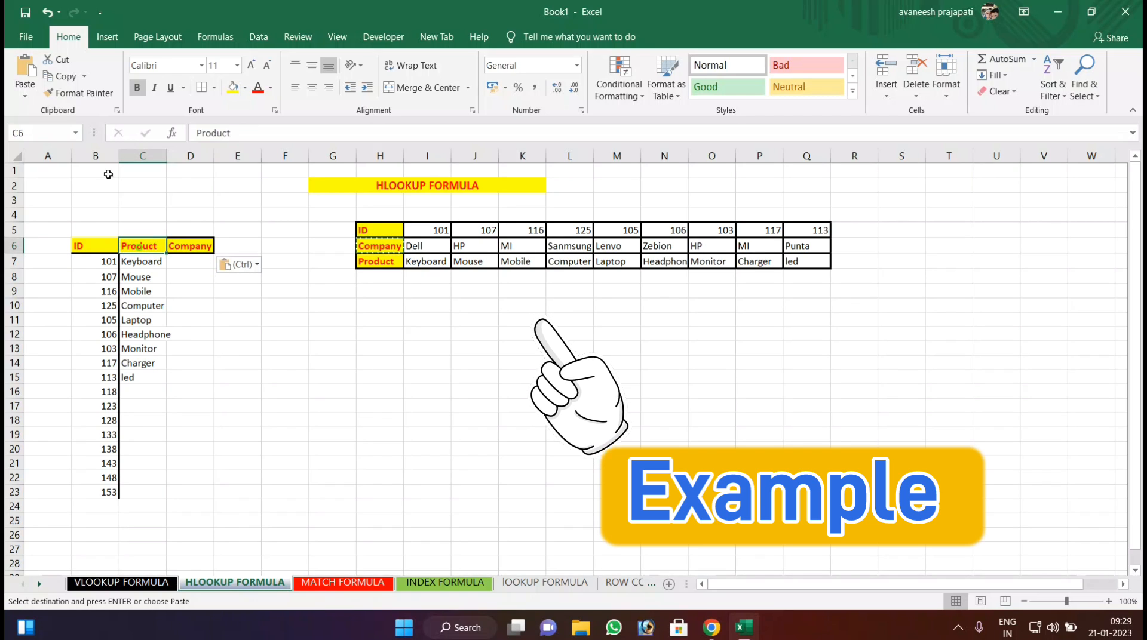
{"action": "left_click", "coordinate": [75, 93]}
{"action": "left_click", "coordinate": [187, 253]}
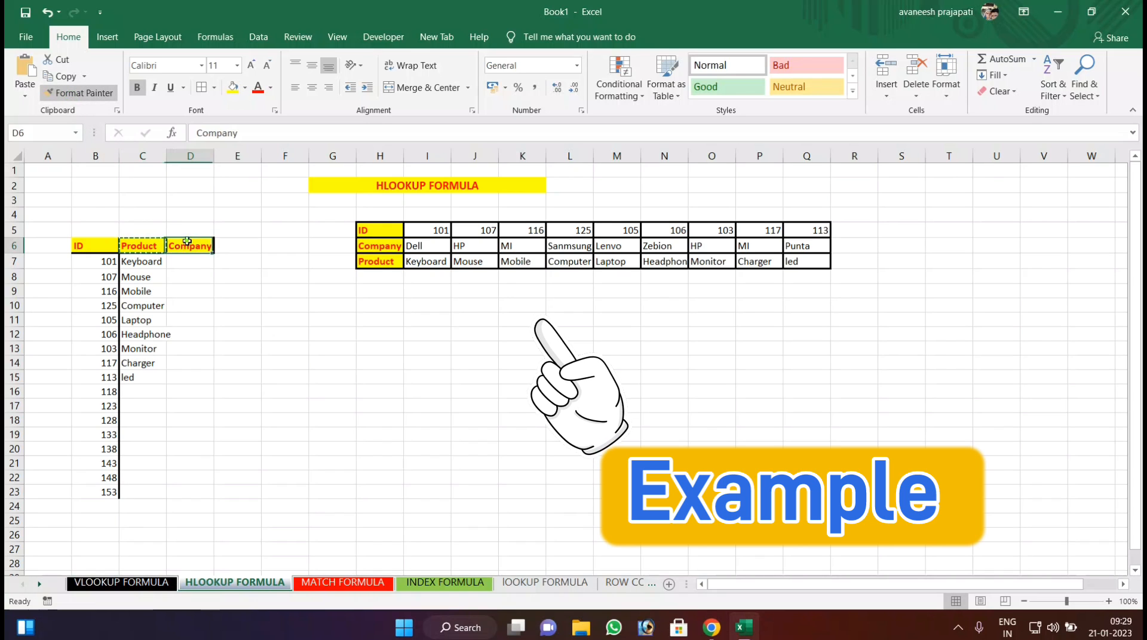
{"action": "left_click", "coordinate": [189, 264]}
{"action": "left_click", "coordinate": [186, 344]}
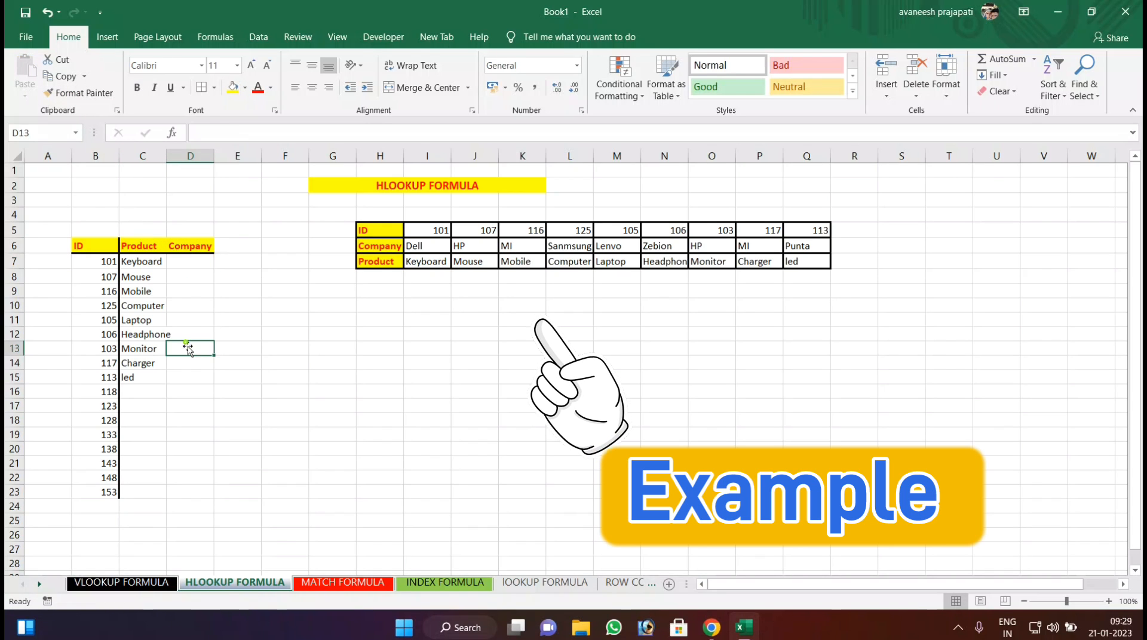
Enter =HLOOKUP(B7,$H$5:$Q$7,2,0) in D7 to return the company for the ID.
{"action": "left_click", "coordinate": [196, 263]}
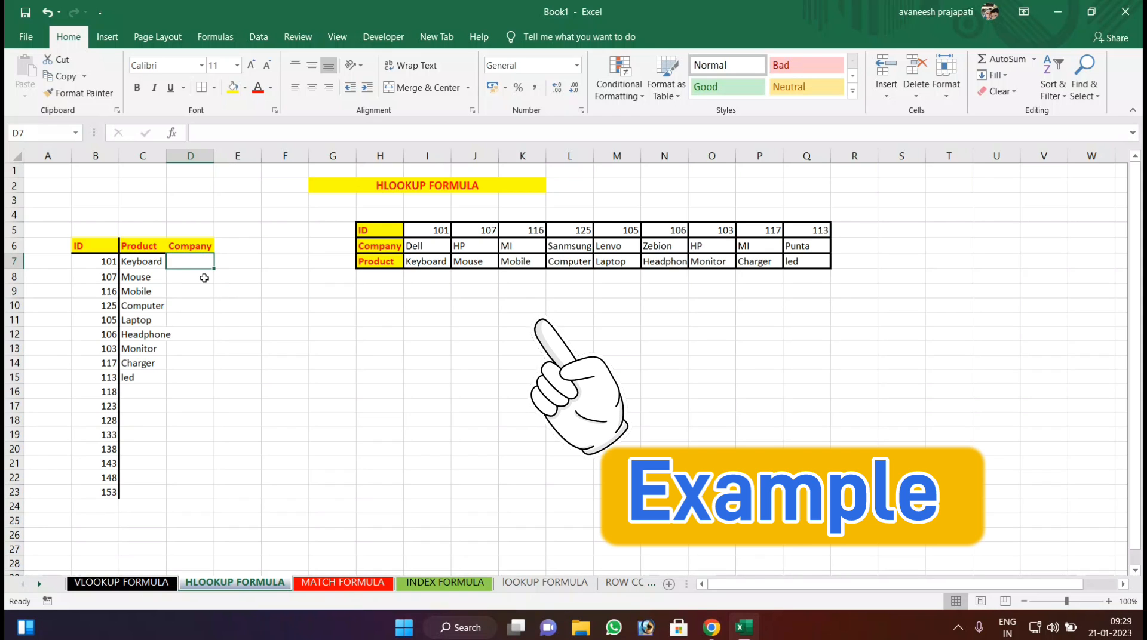
{"action": "type", "text": "=H"}
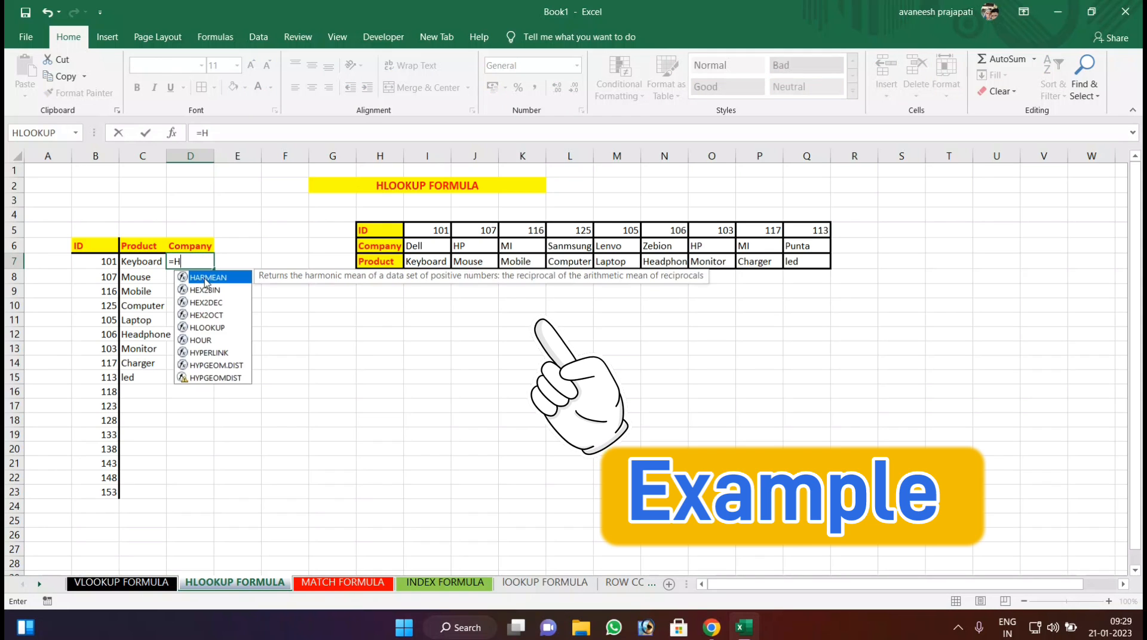
{"action": "type", "text": "LOOK"}
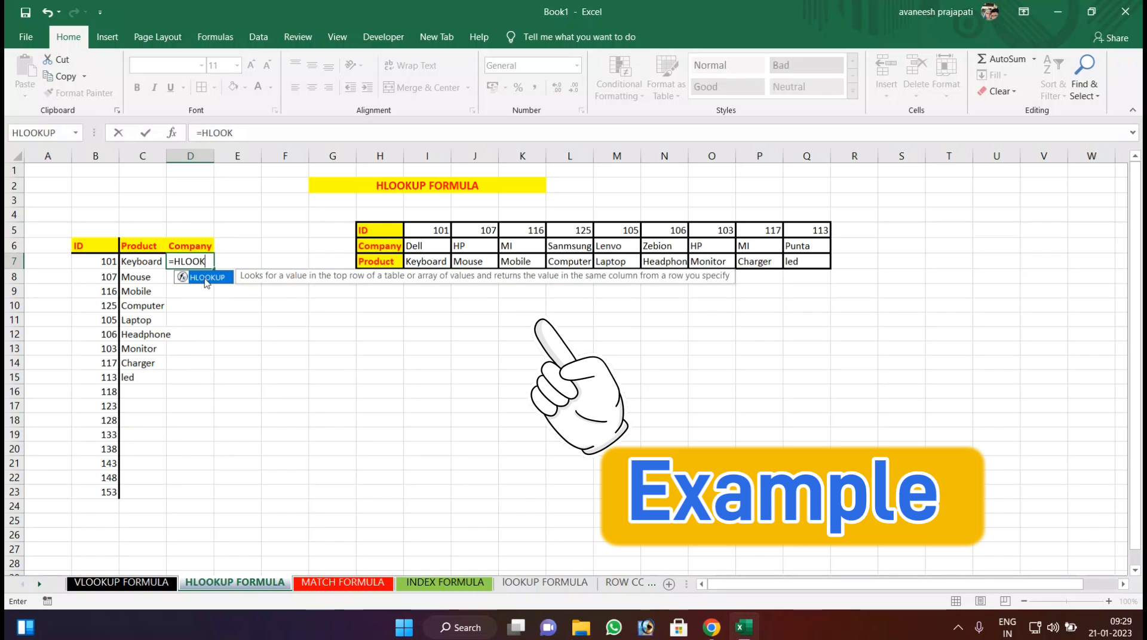
{"action": "type", "text": "UP"}
{"action": "double_click", "coordinate": [206, 283]}
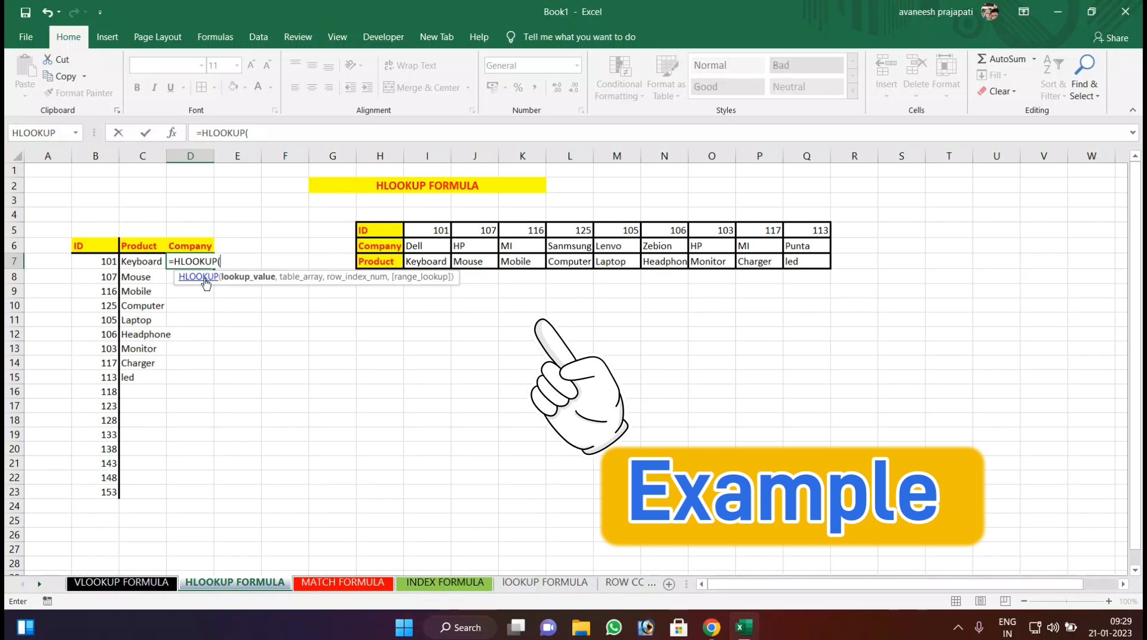
{"action": "left_click", "coordinate": [101, 261]}
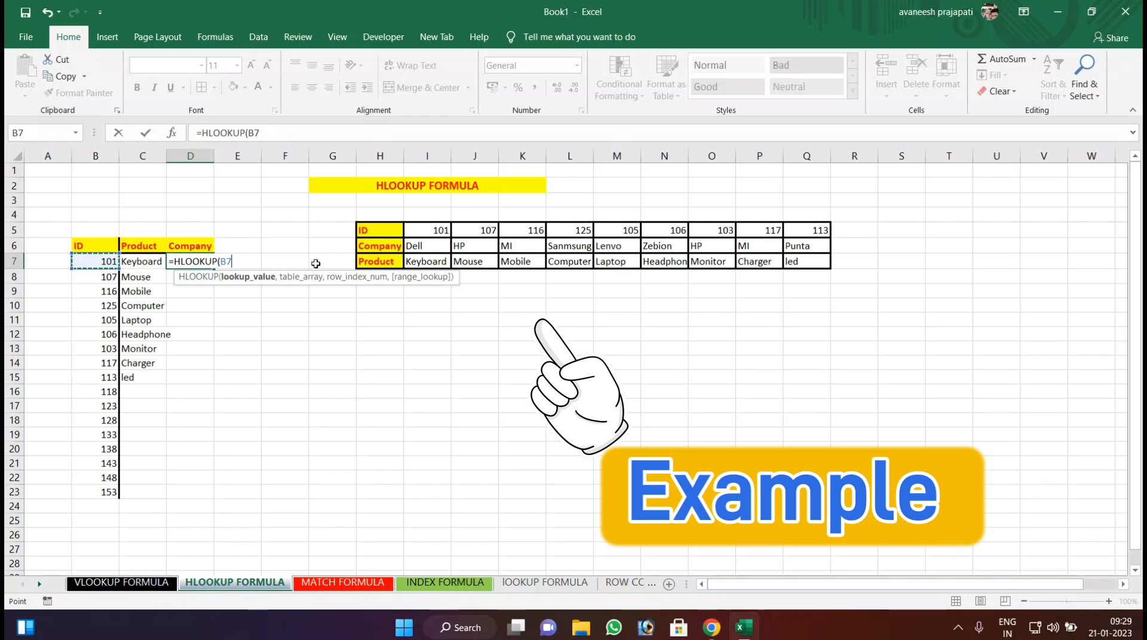
{"action": "type", "text": ","}
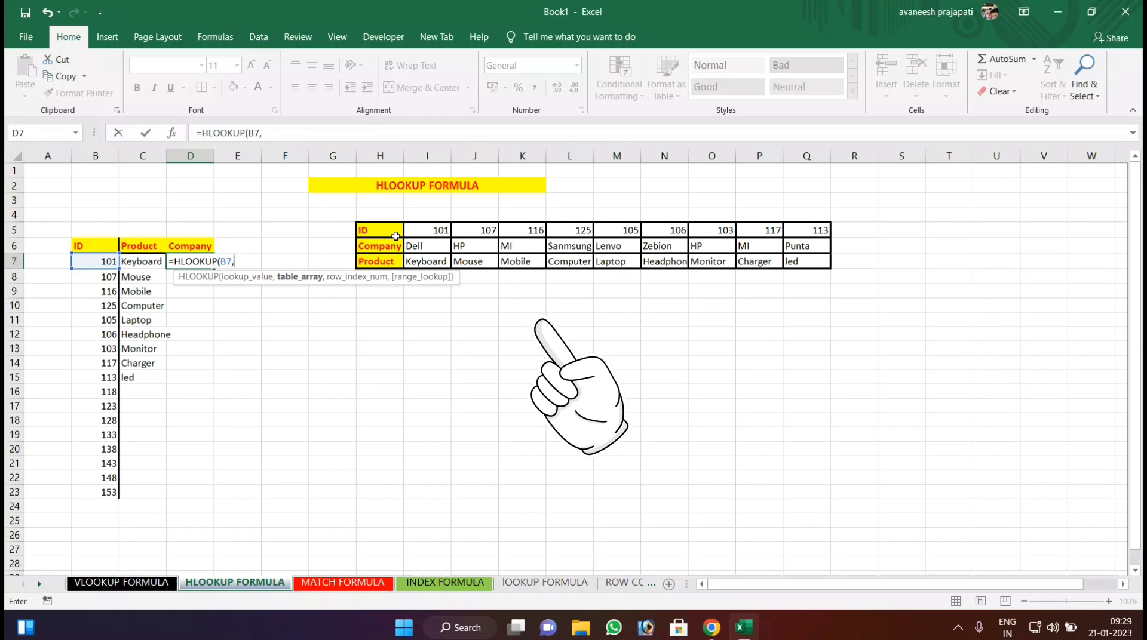
{"action": "left_click_drag", "start_coordinate": [383, 230], "coordinate": [805, 266]}
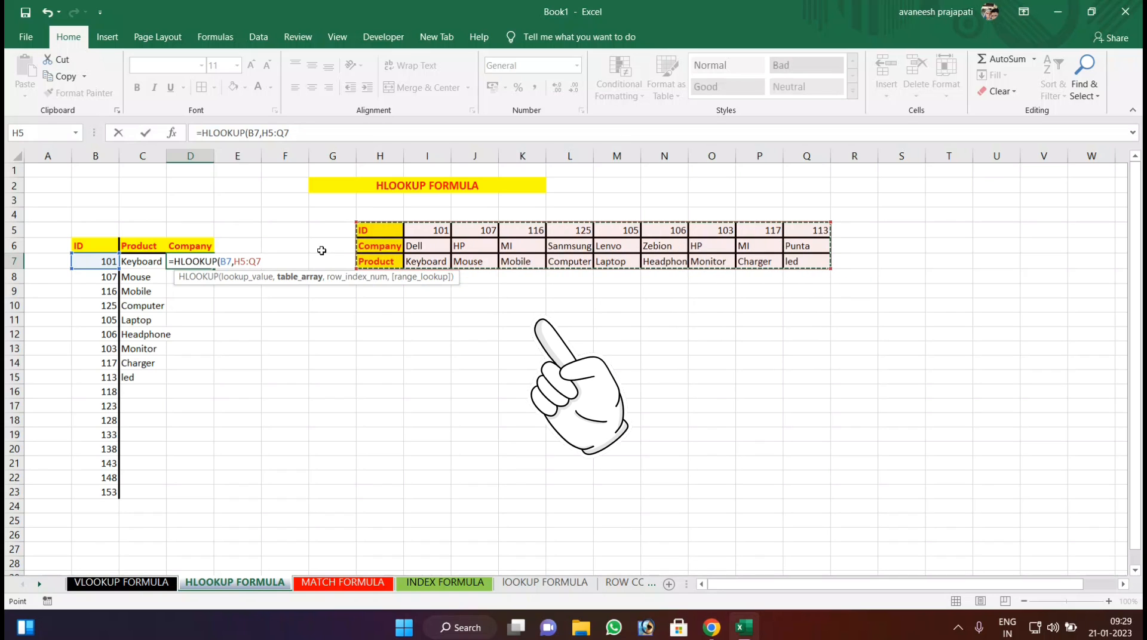
{"action": "key", "text": "F4"}
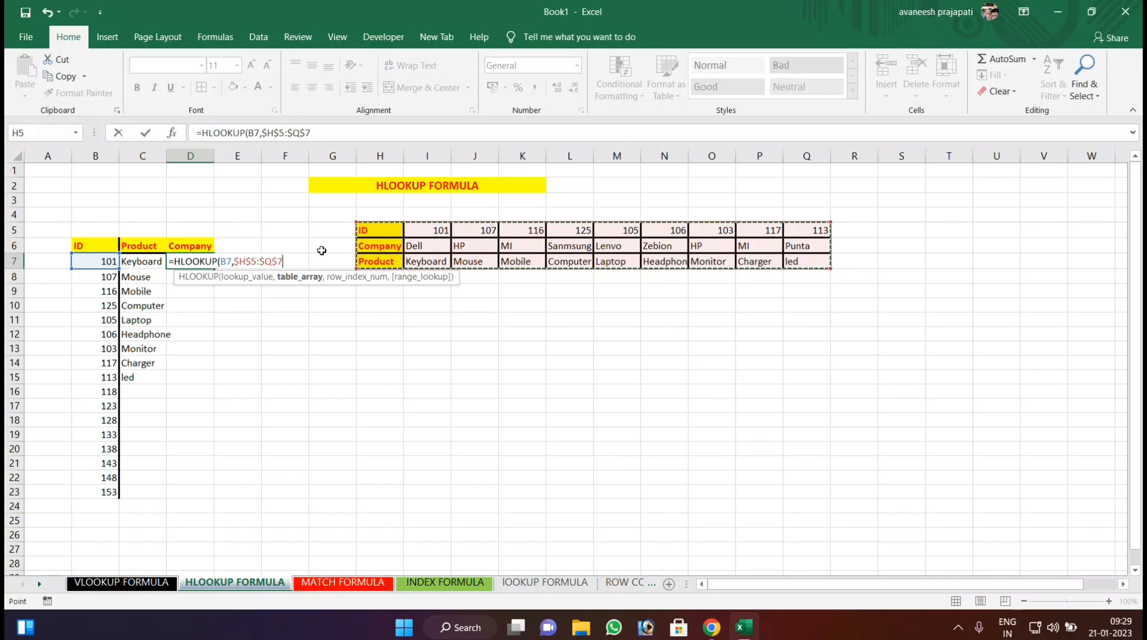
{"action": "type", "text": ",2"}
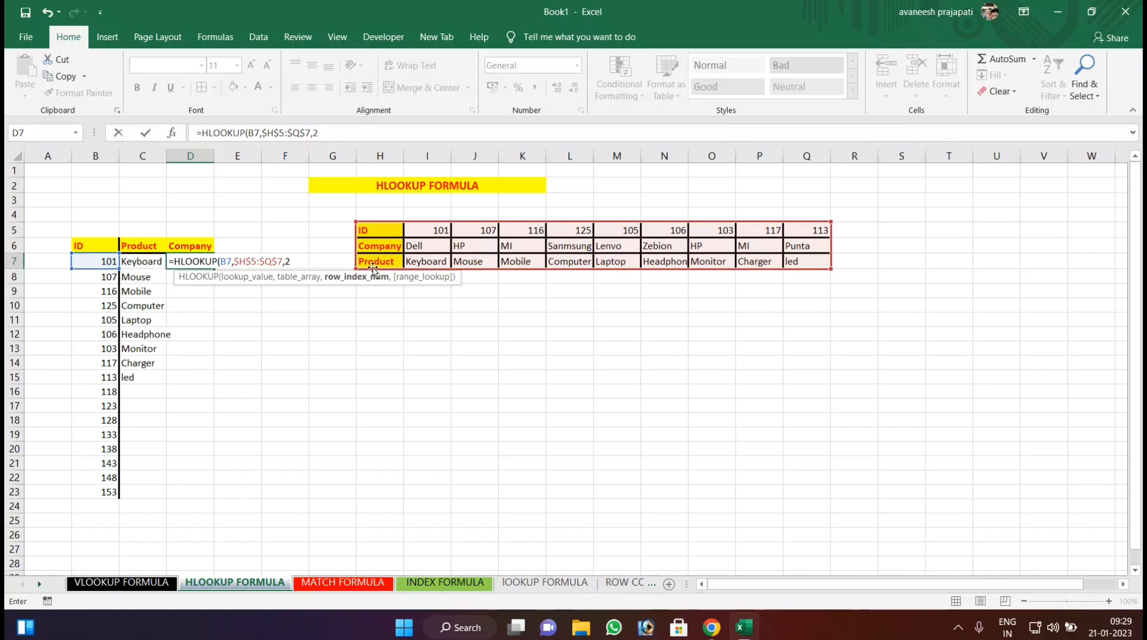
{"action": "type", "text": ",0"}
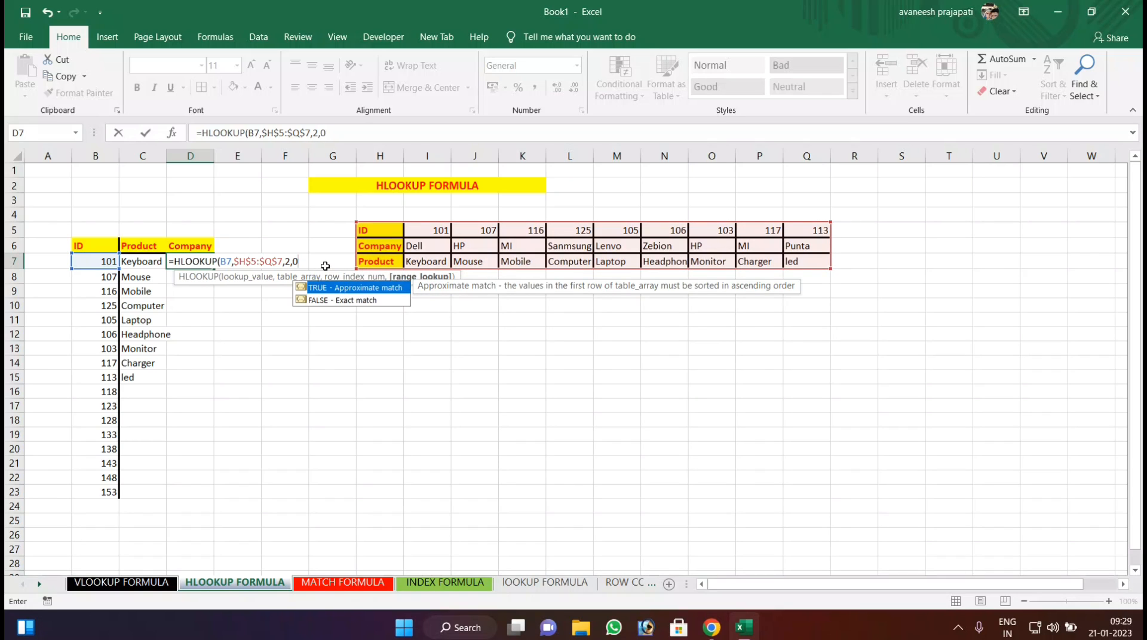
{"action": "key", "text": "Return"}
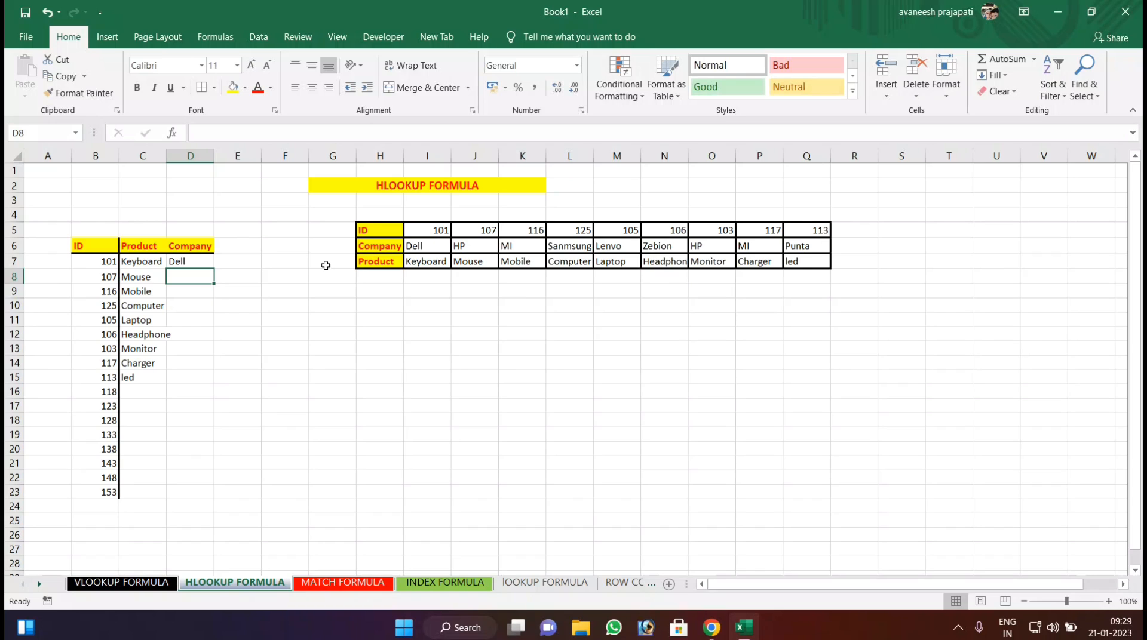
Fill the Company formula from D7 down to D23 and clear the surplus cells D16:D23.
{"action": "left_click", "coordinate": [187, 261]}
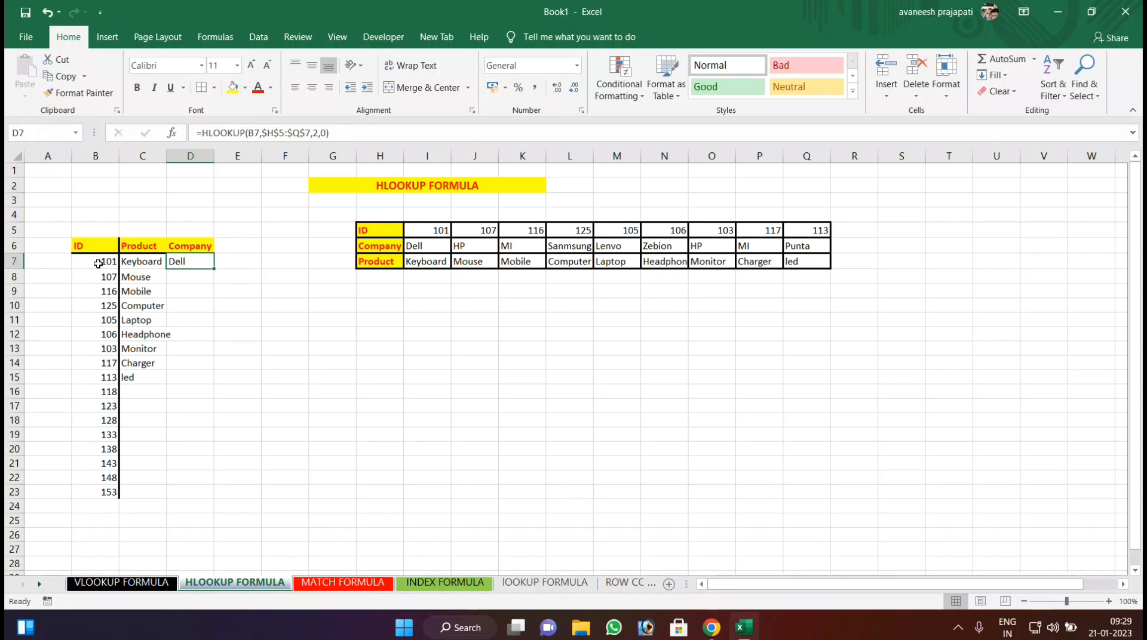
{"action": "double_click", "coordinate": [214, 270]}
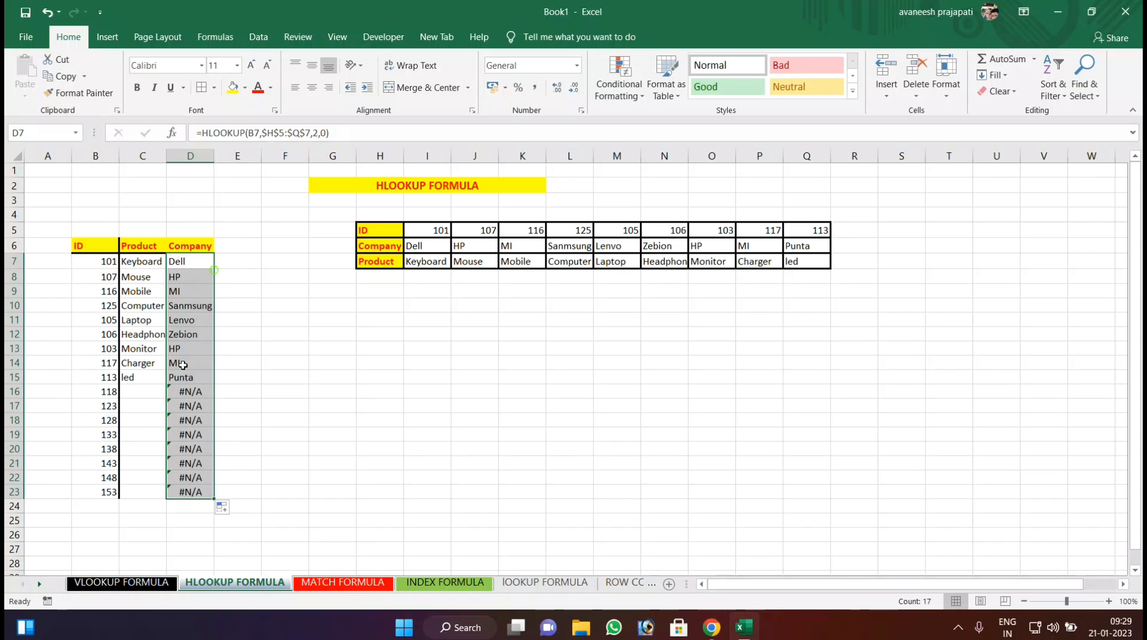
{"action": "left_click_drag", "start_coordinate": [177, 393], "coordinate": [188, 494]}
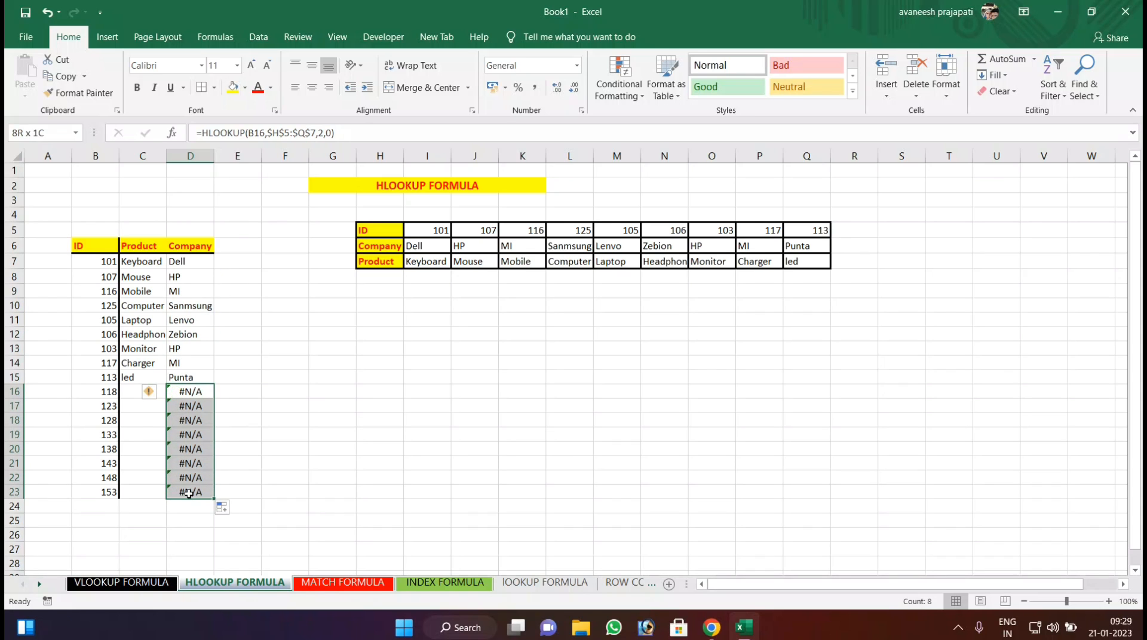
{"action": "key", "text": "Delete"}
{"action": "left_click", "coordinate": [242, 387]}
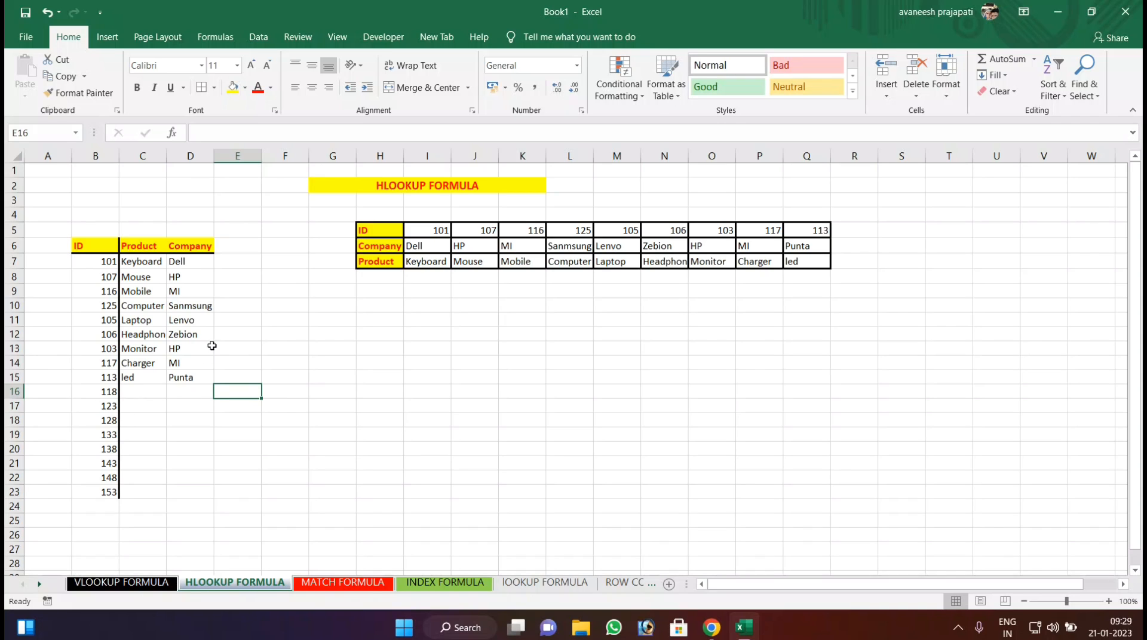
Change the ID in B8 to 116 and the ID in B11 to 117 to test the HLOOKUP formulas.
{"action": "left_click", "coordinate": [100, 276]}
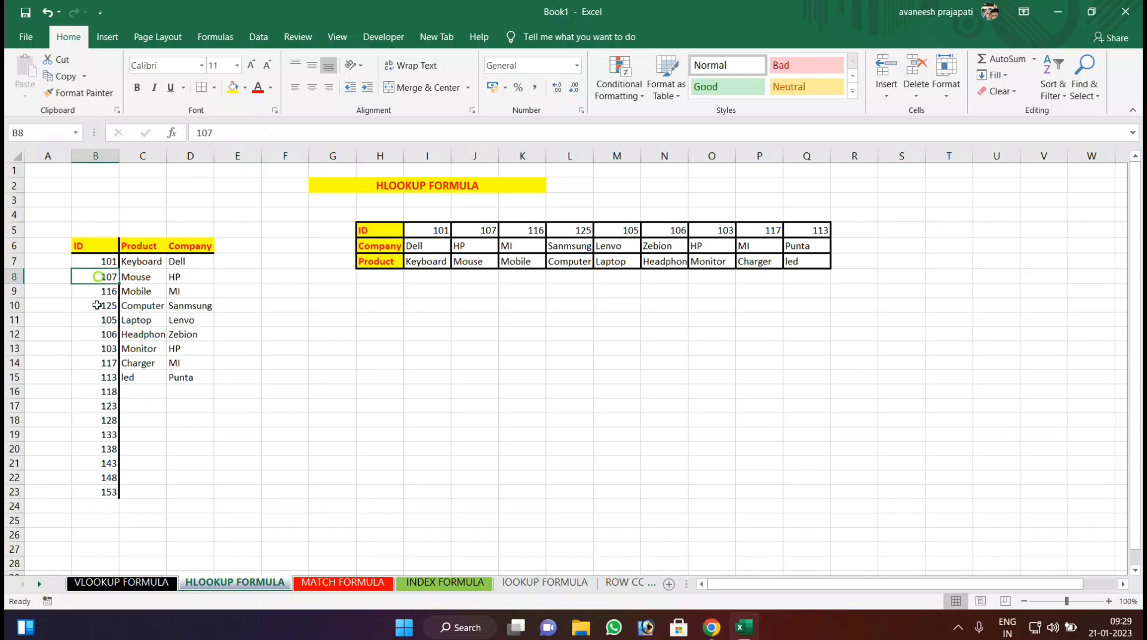
{"action": "type", "text": "116"}
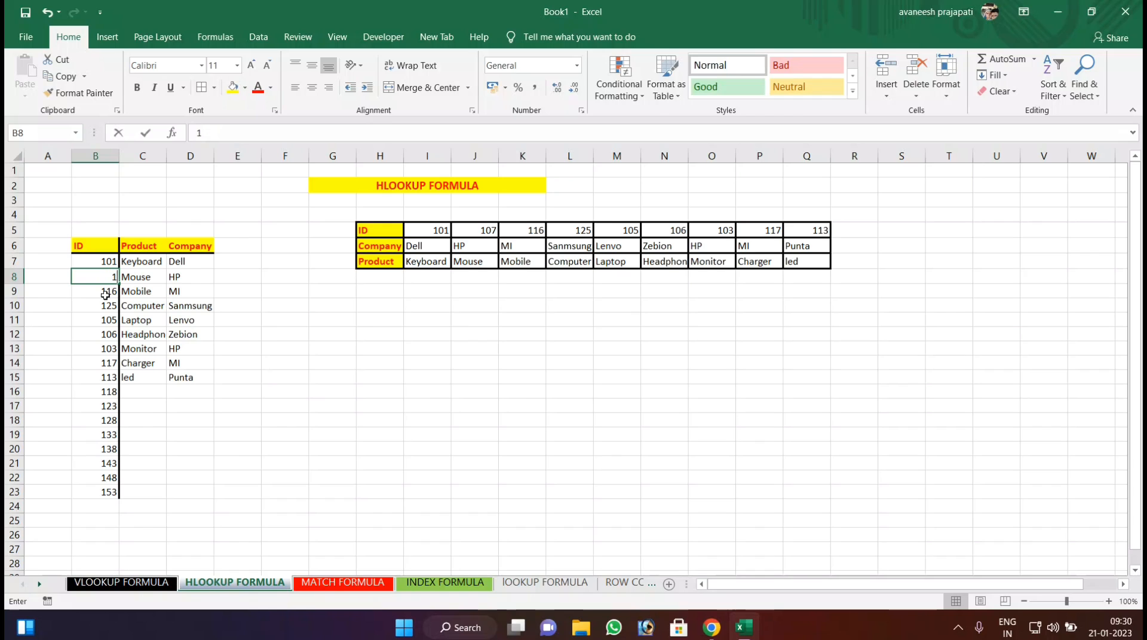
{"action": "key", "text": "Return"}
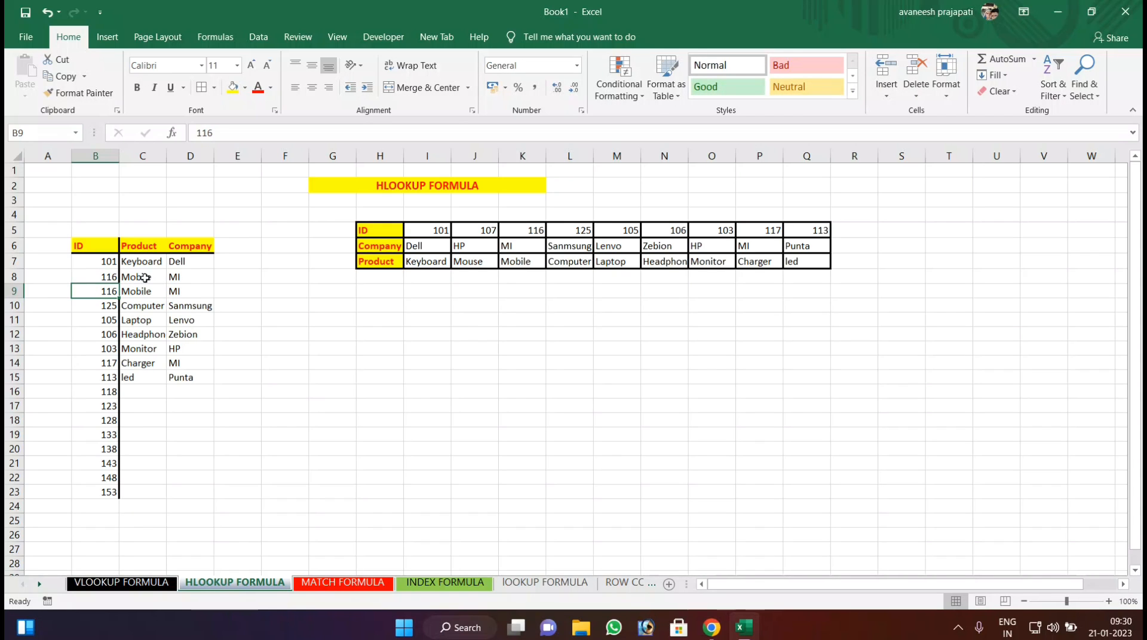
{"action": "left_click", "coordinate": [106, 320]}
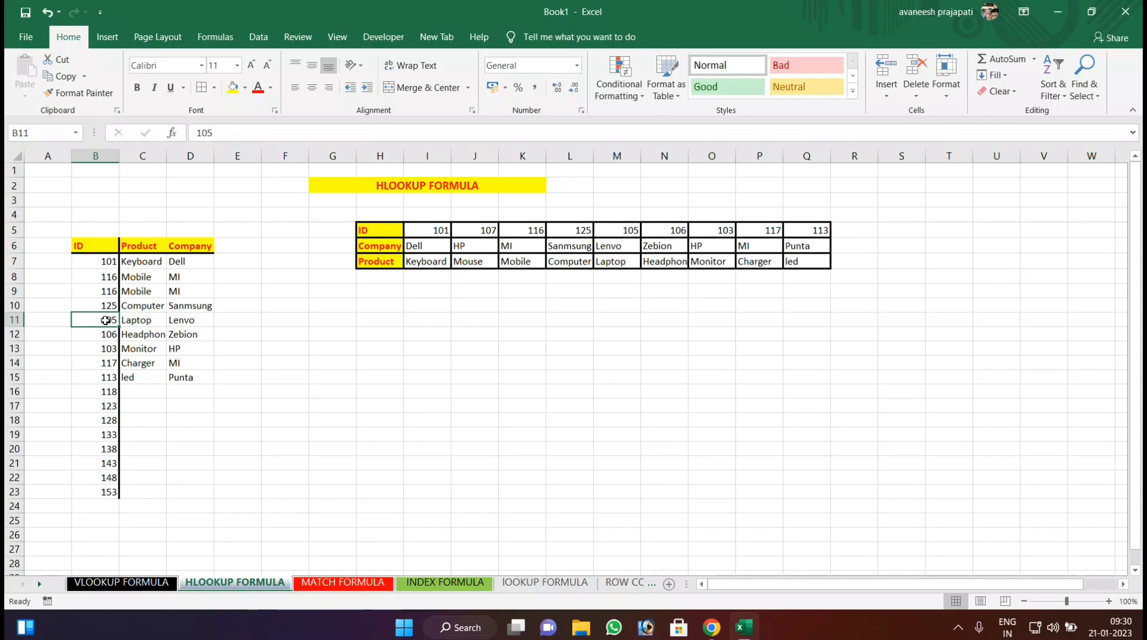
{"action": "type", "text": "117"}
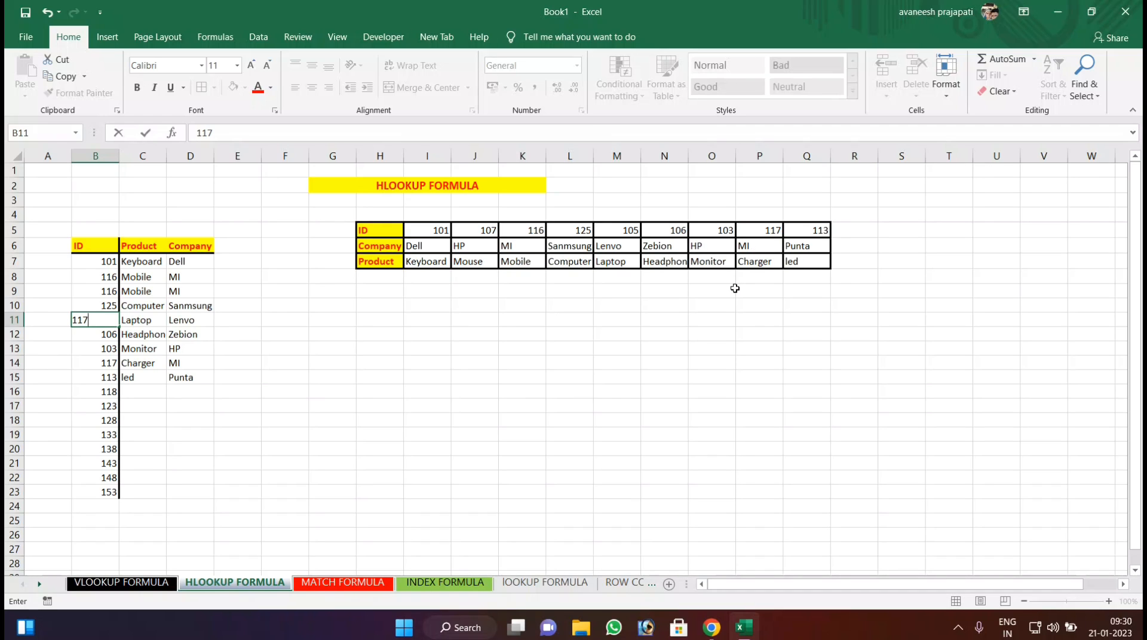
{"action": "key", "text": "Return"}
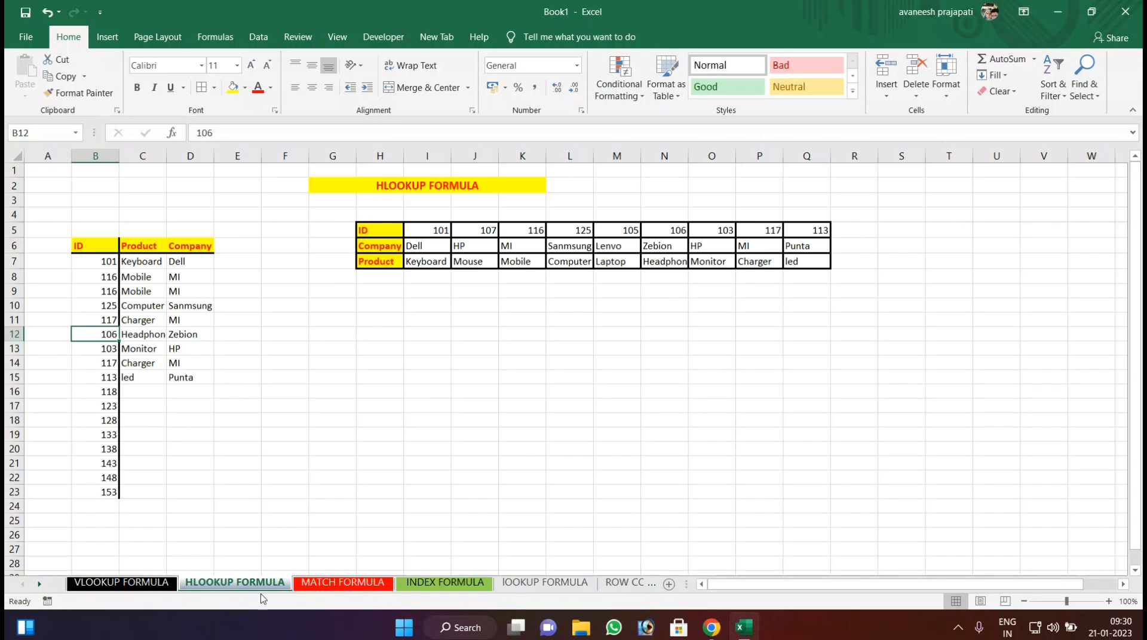
Open the MATCH FORMULA sheet and enter MOUSE as the product name in B8.
{"action": "left_click", "coordinate": [146, 587]}
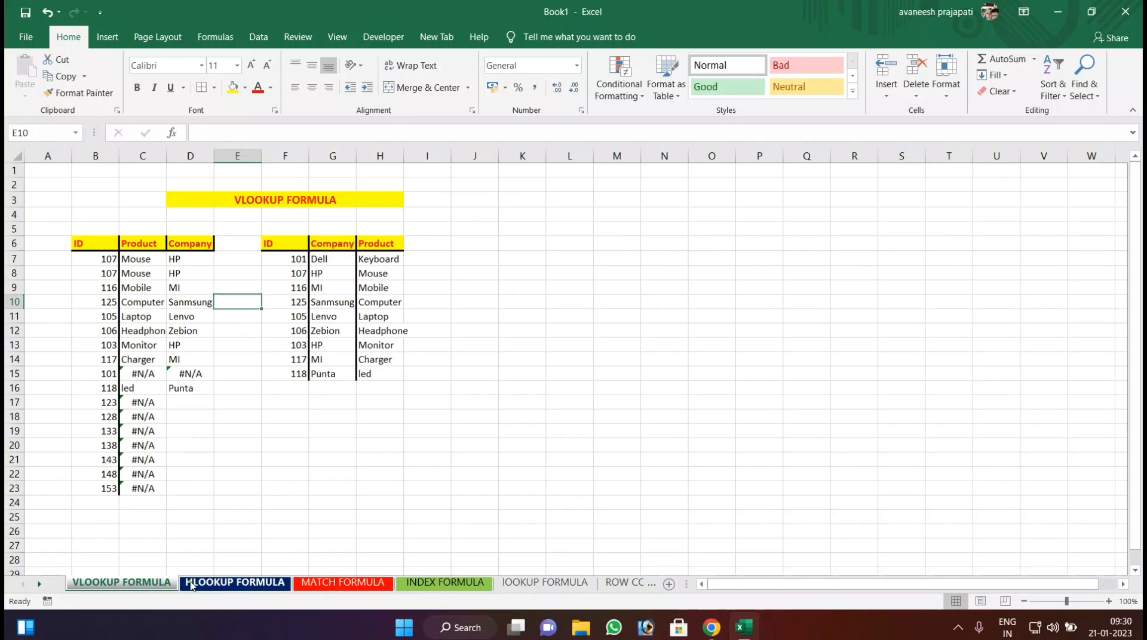
{"action": "left_click", "coordinate": [239, 584]}
{"action": "left_click", "coordinate": [335, 584]}
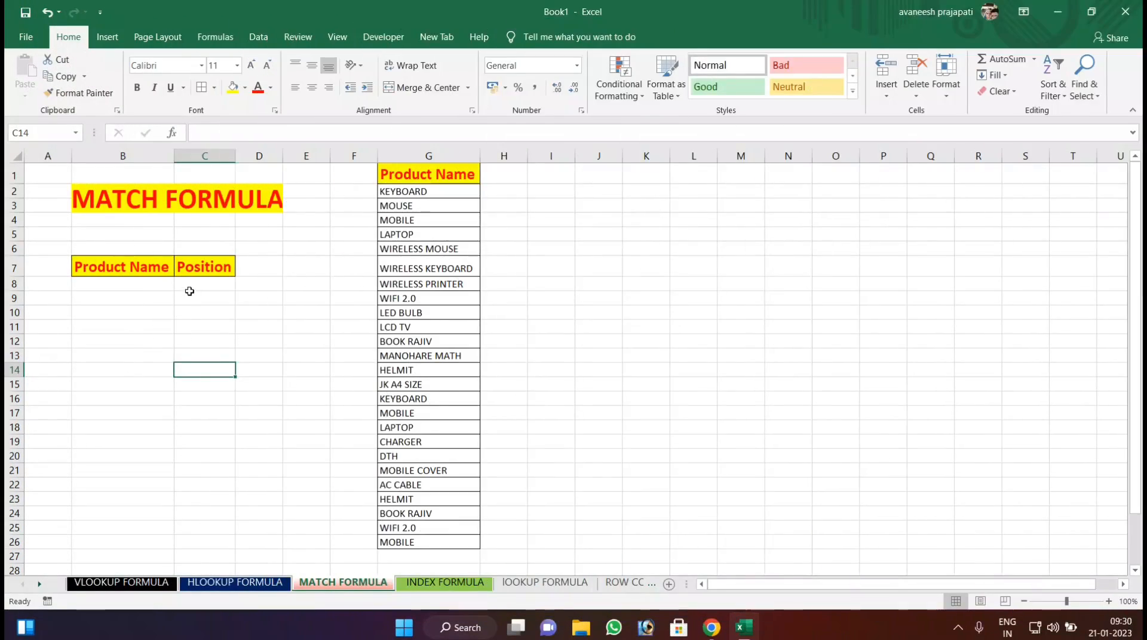
{"action": "left_click", "coordinate": [143, 288]}
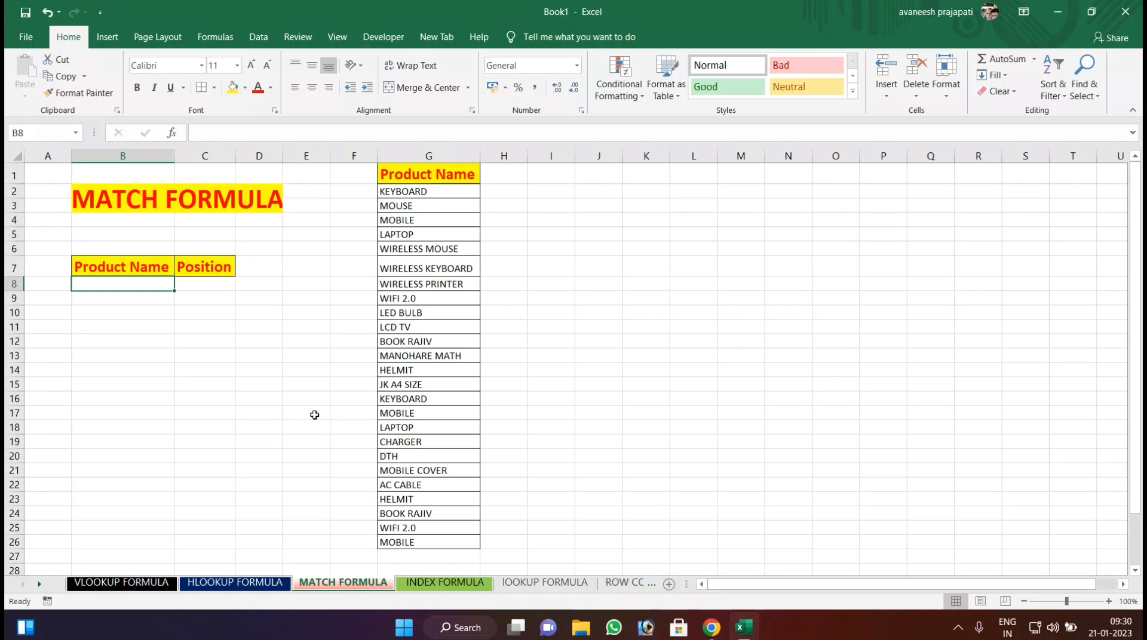
{"action": "type", "text": "MOUSE"}
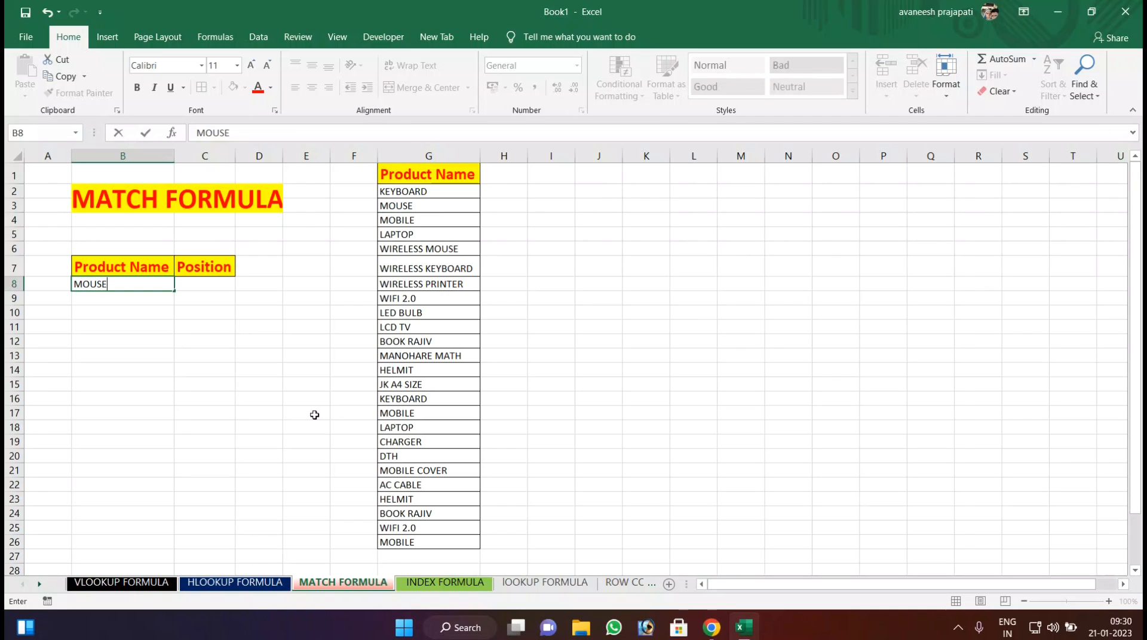
{"action": "key", "text": "Tab"}
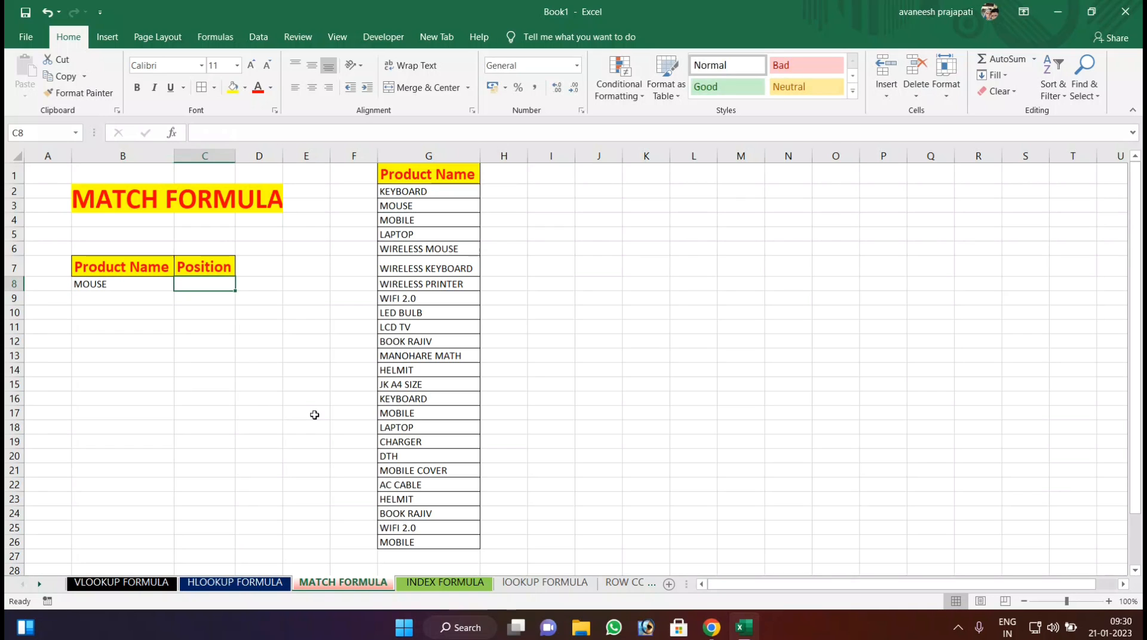
Enter =MATCH(B8,G2:G26) in C8 to find the product's position and compare it with the product list.
{"action": "type", "text": "="}
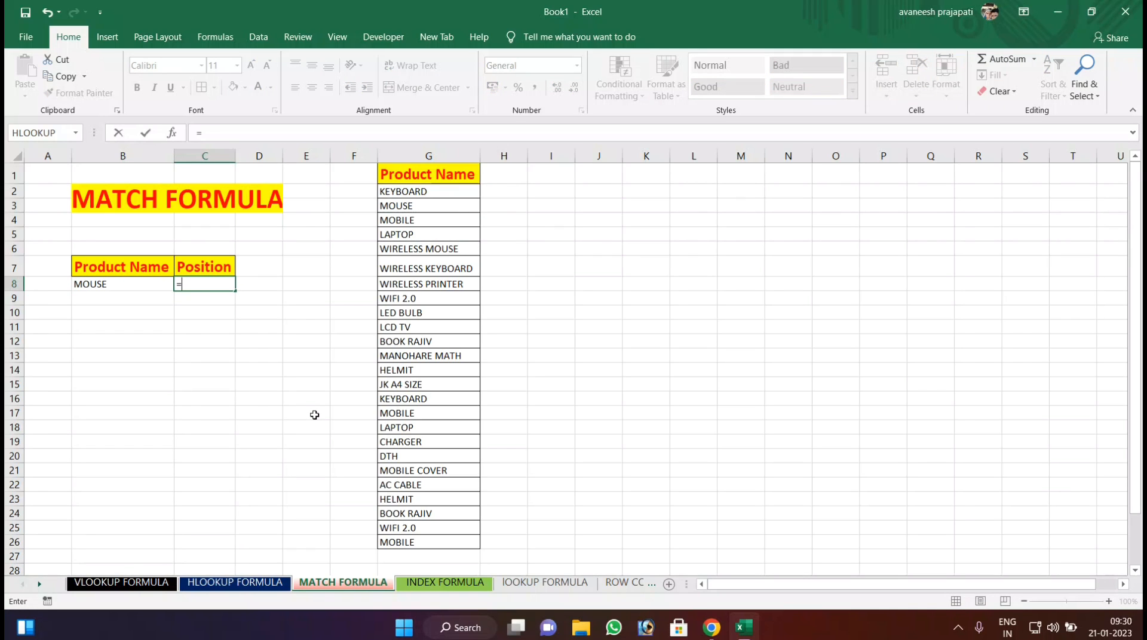
{"action": "type", "text": "MATCH("}
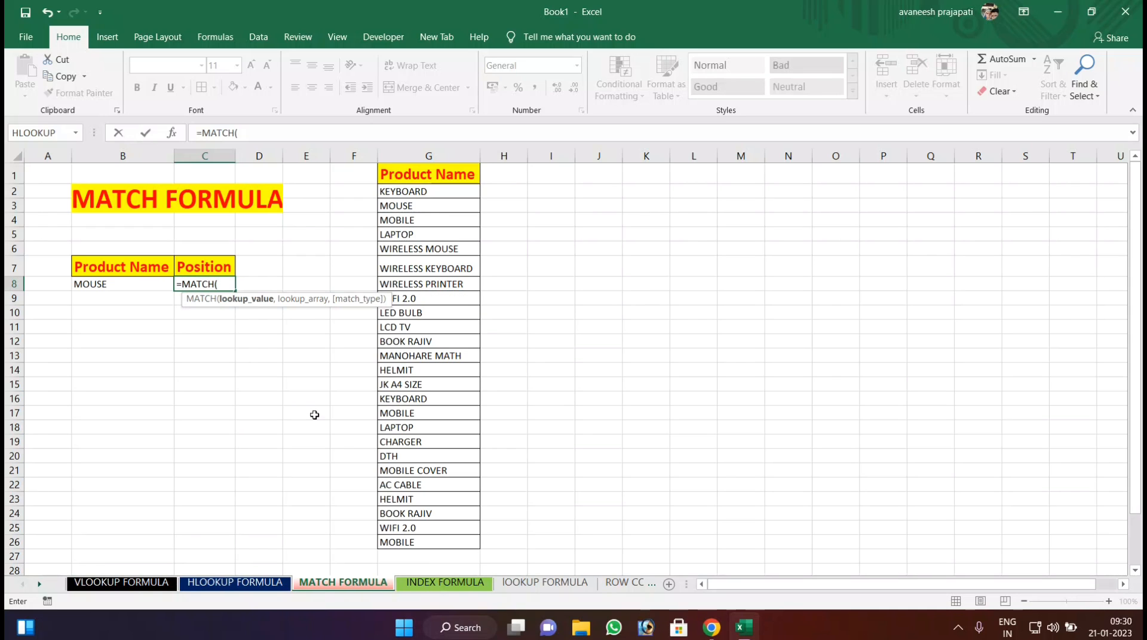
{"action": "left_click", "coordinate": [114, 283]}
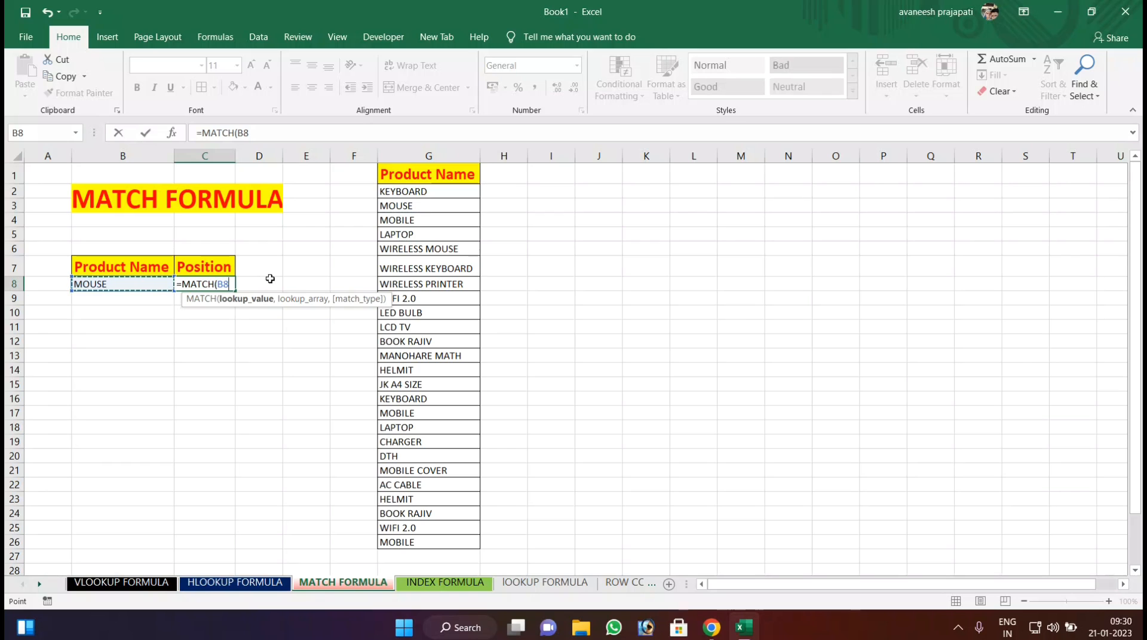
{"action": "type", "text": ","}
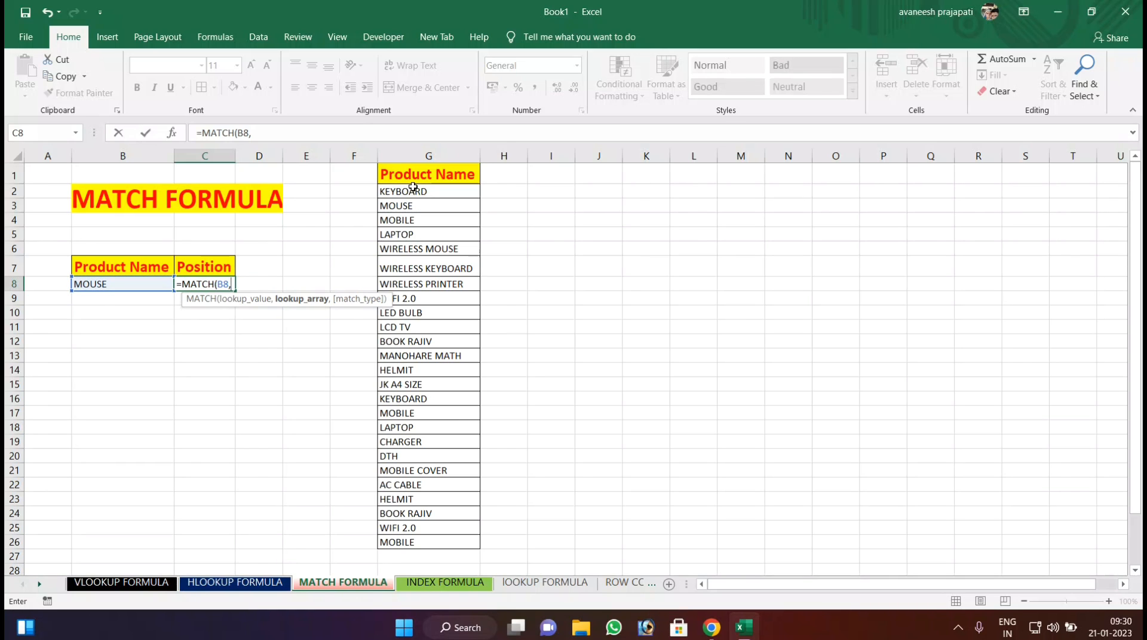
{"action": "left_click_drag", "start_coordinate": [419, 190], "coordinate": [411, 540]}
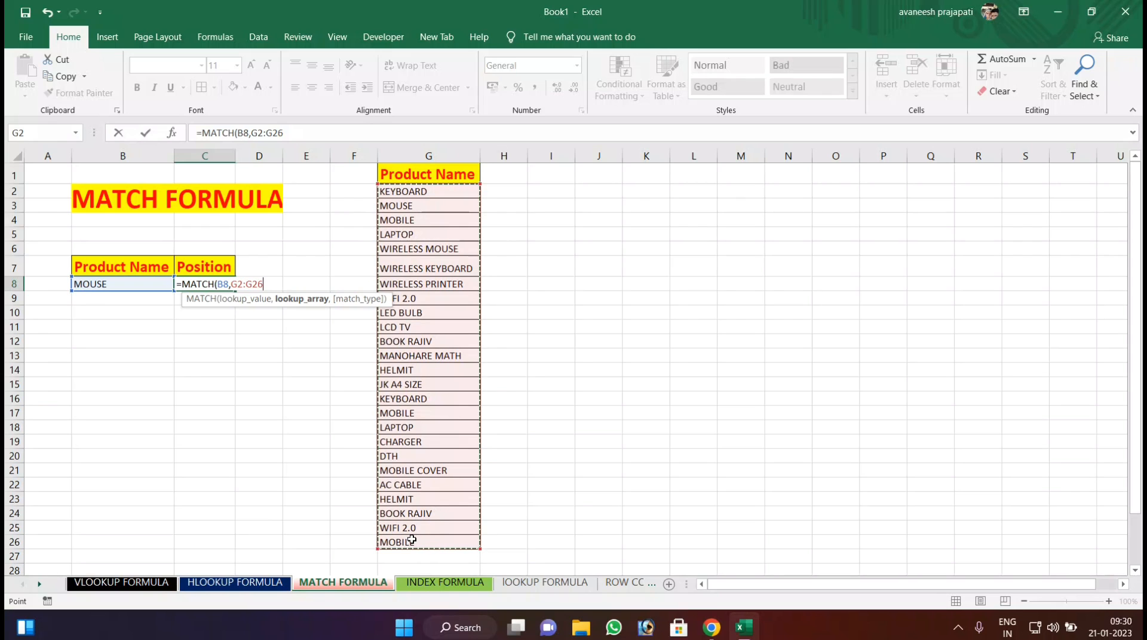
{"action": "key", "text": "Return"}
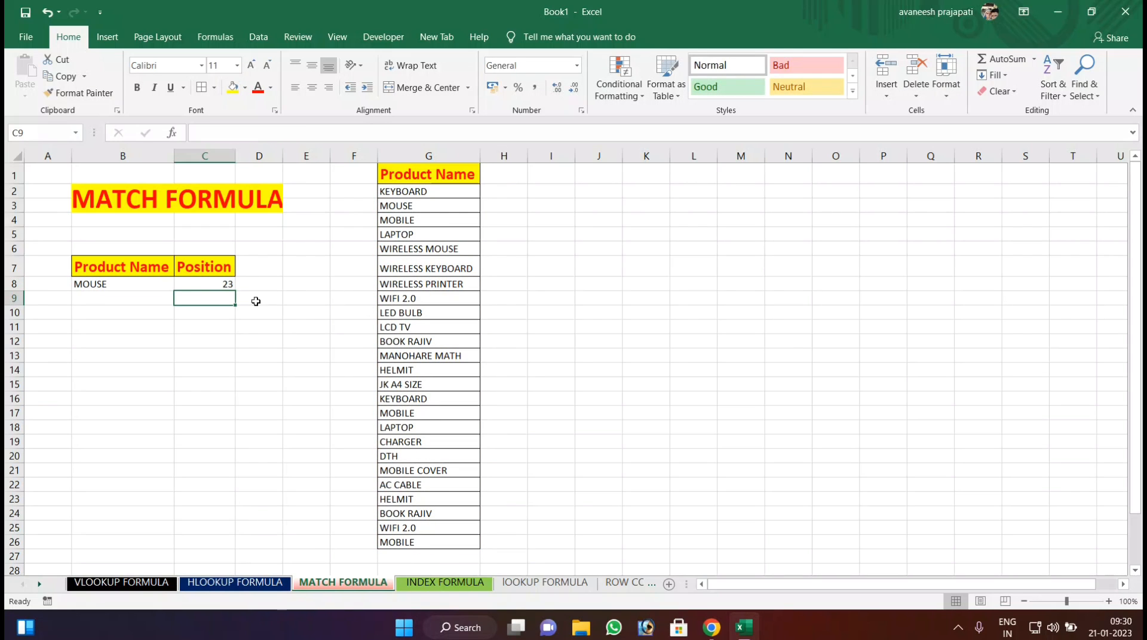
{"action": "left_click", "coordinate": [213, 283]}
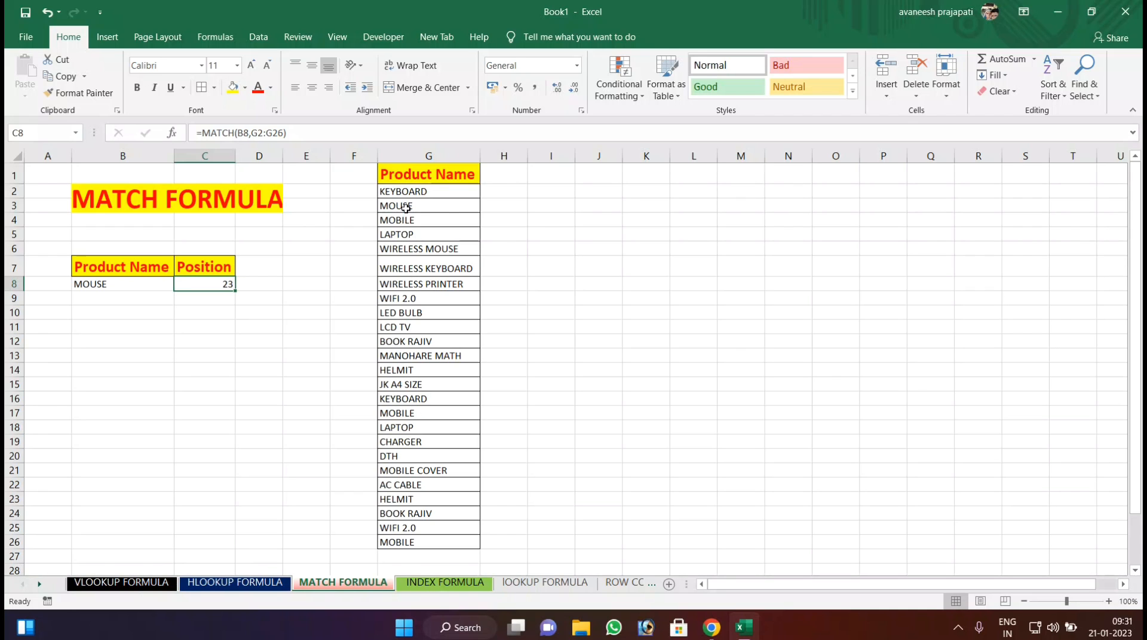
{"action": "left_click", "coordinate": [406, 208]}
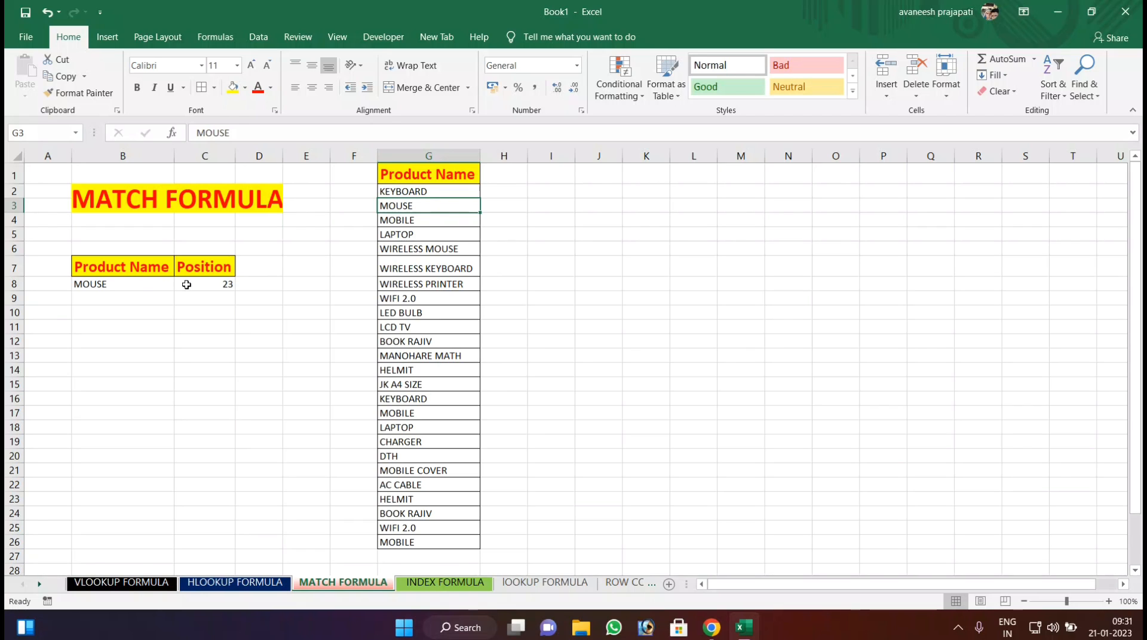
Replace the product name in B8 with LAPTOP and check the Position formula in C8.
{"action": "left_click", "coordinate": [118, 285]}
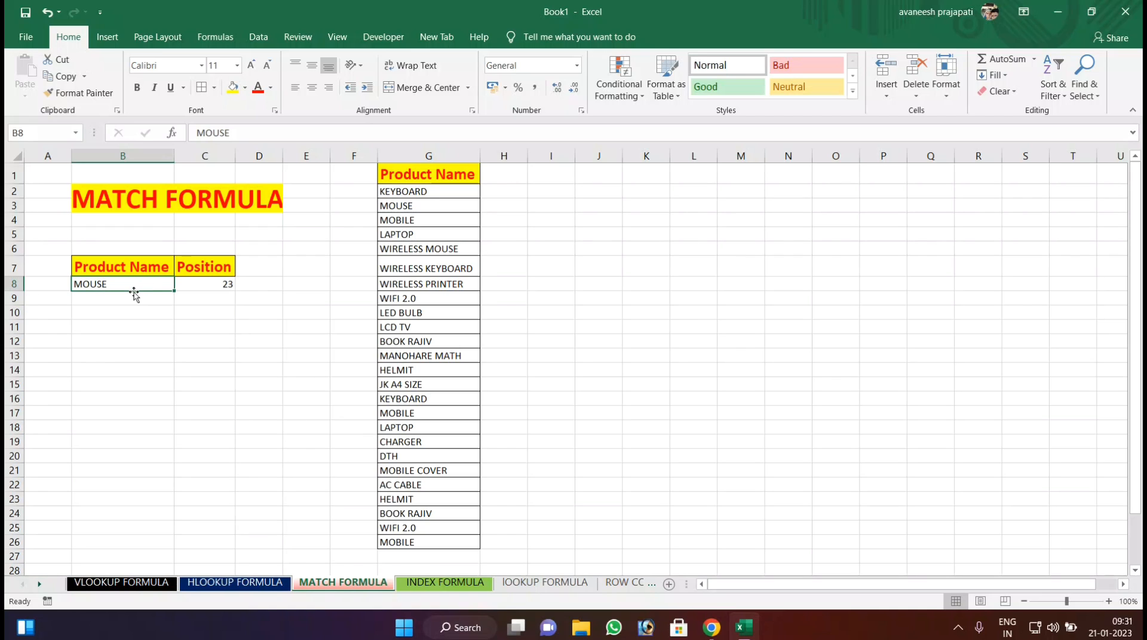
{"action": "type", "text": "LAPTOP"}
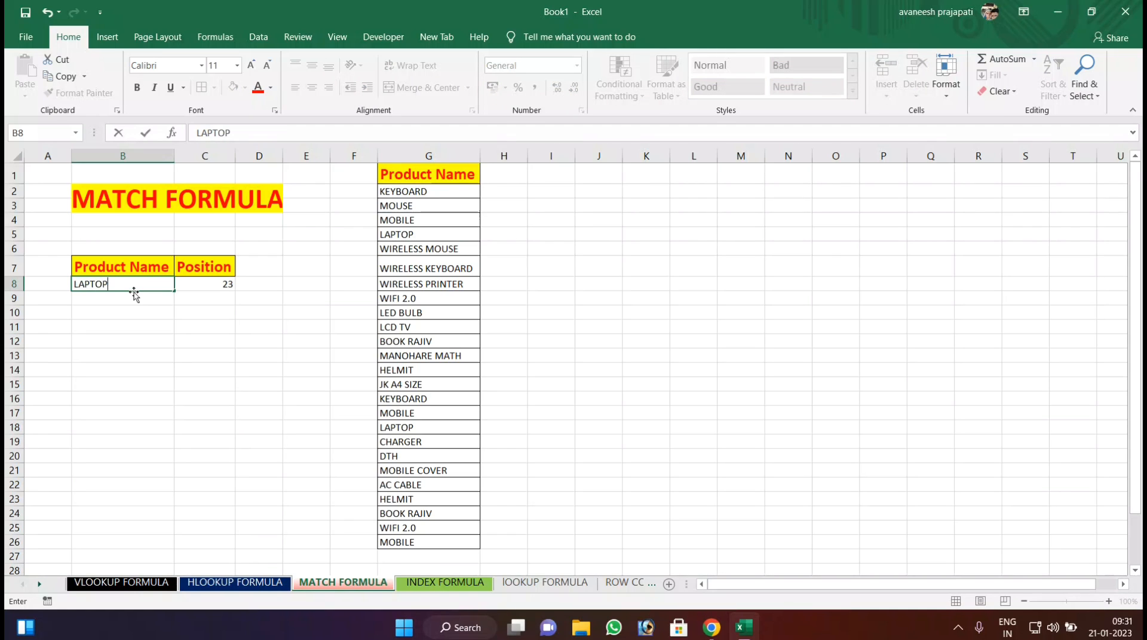
{"action": "key", "text": "Return"}
{"action": "left_click", "coordinate": [127, 278]}
{"action": "left_click", "coordinate": [200, 283]}
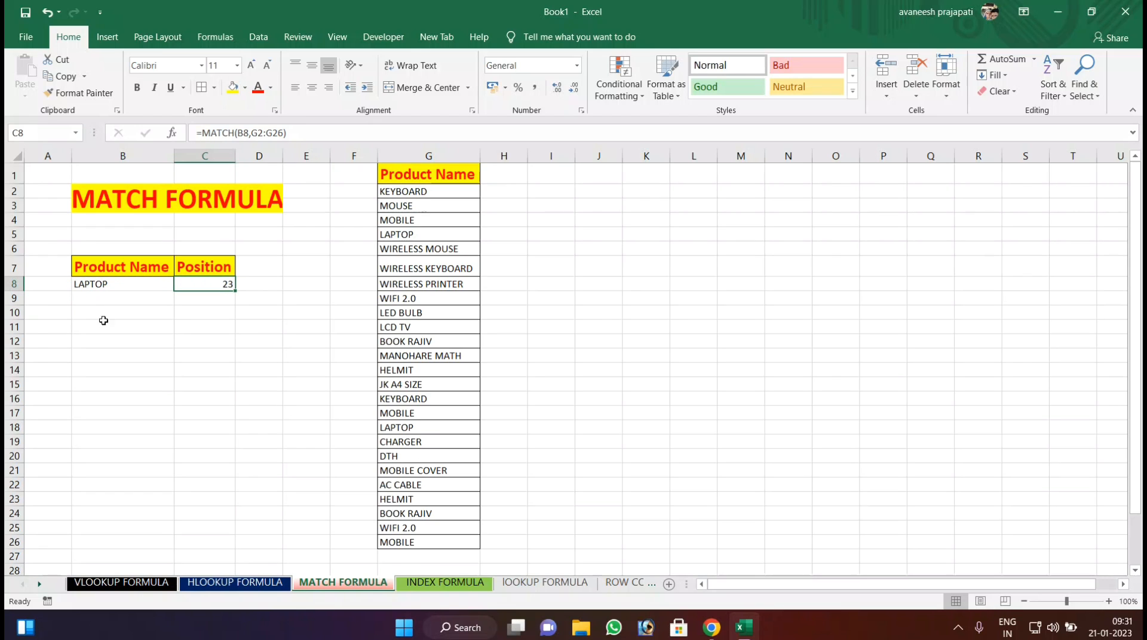
Remove the duplicate values from the product list in G2:G26.
{"action": "left_click_drag", "start_coordinate": [416, 186], "coordinate": [411, 542]}
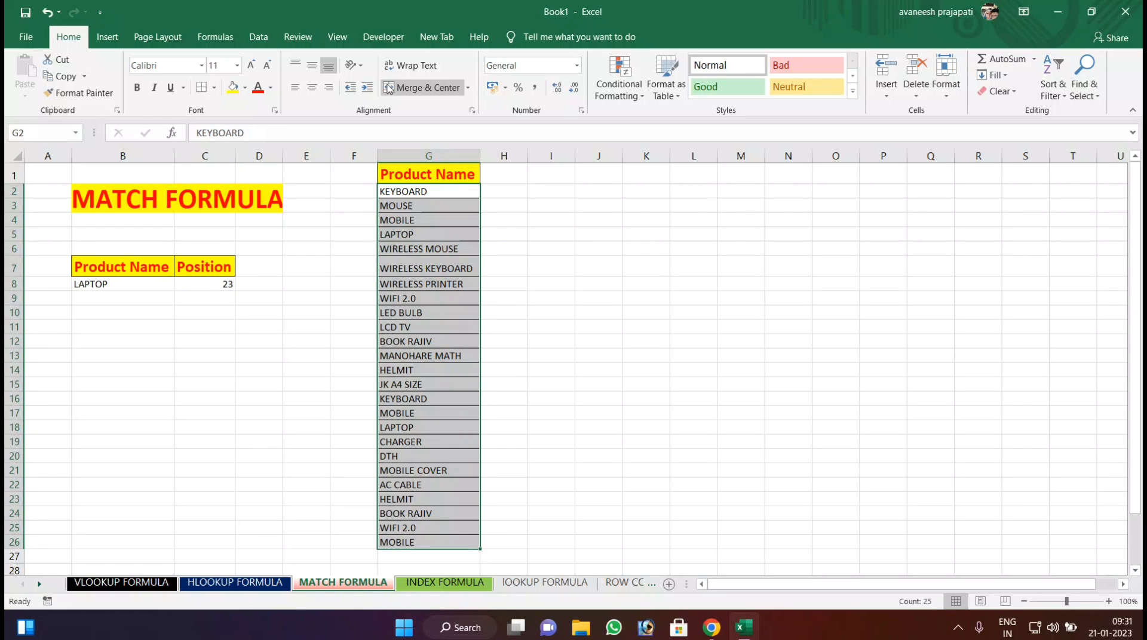
{"action": "left_click", "coordinate": [256, 37]}
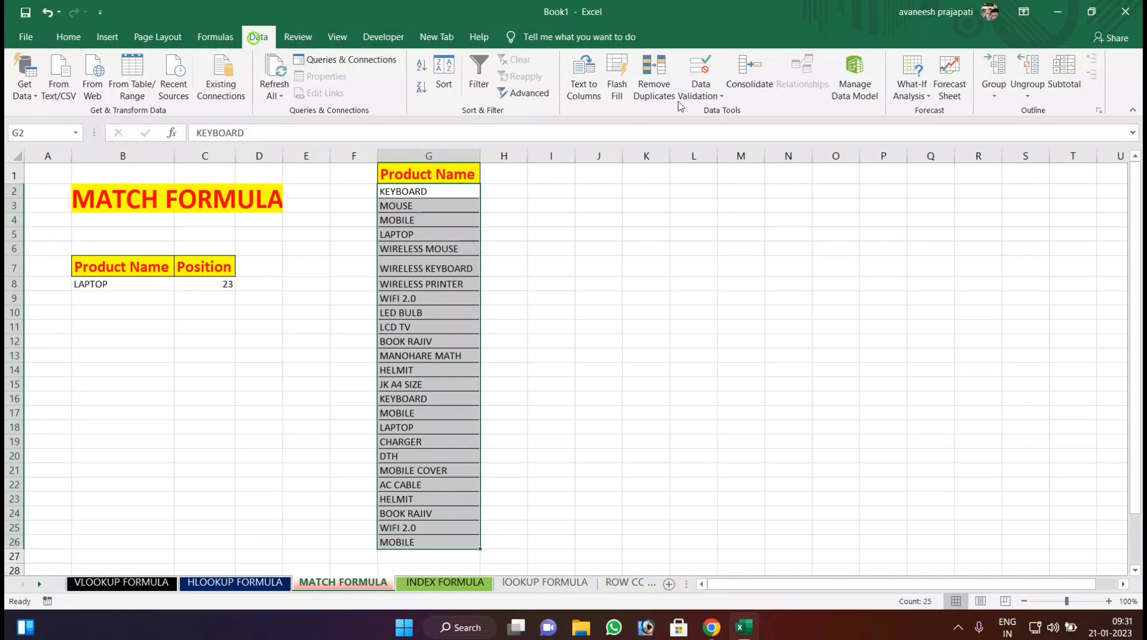
{"action": "left_click", "coordinate": [654, 85]}
{"action": "left_click", "coordinate": [981, 328]}
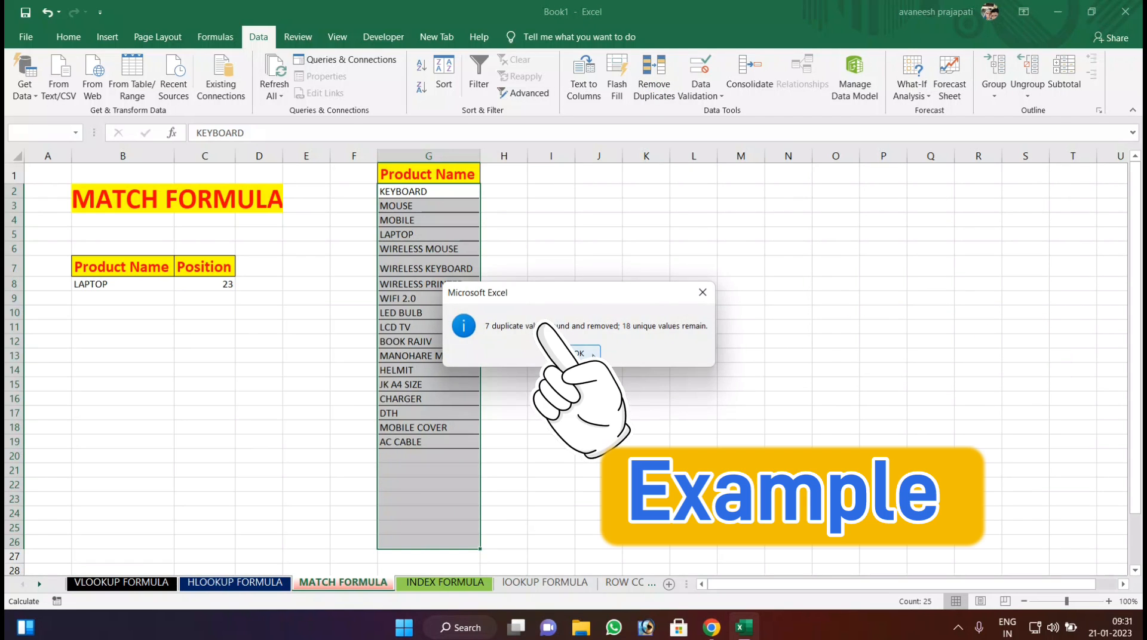
{"action": "left_click", "coordinate": [597, 360]}
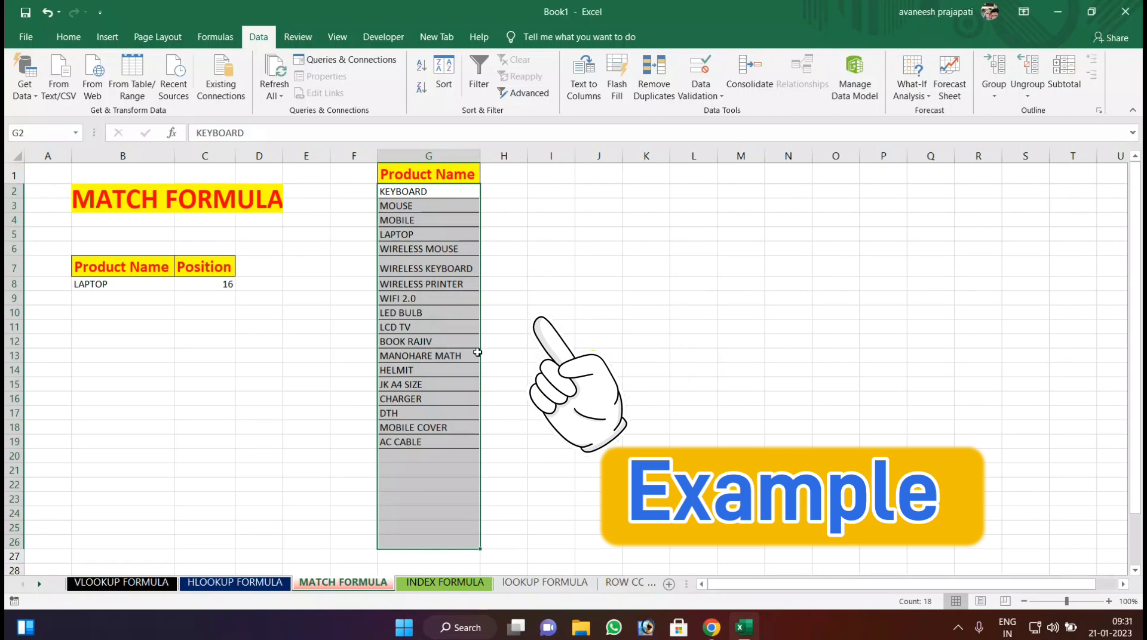
Replace the formula in C8 with an exact-match MATCH of B8 against the product list G2:G19.
{"action": "left_click", "coordinate": [141, 289]}
{"action": "left_click", "coordinate": [221, 284]}
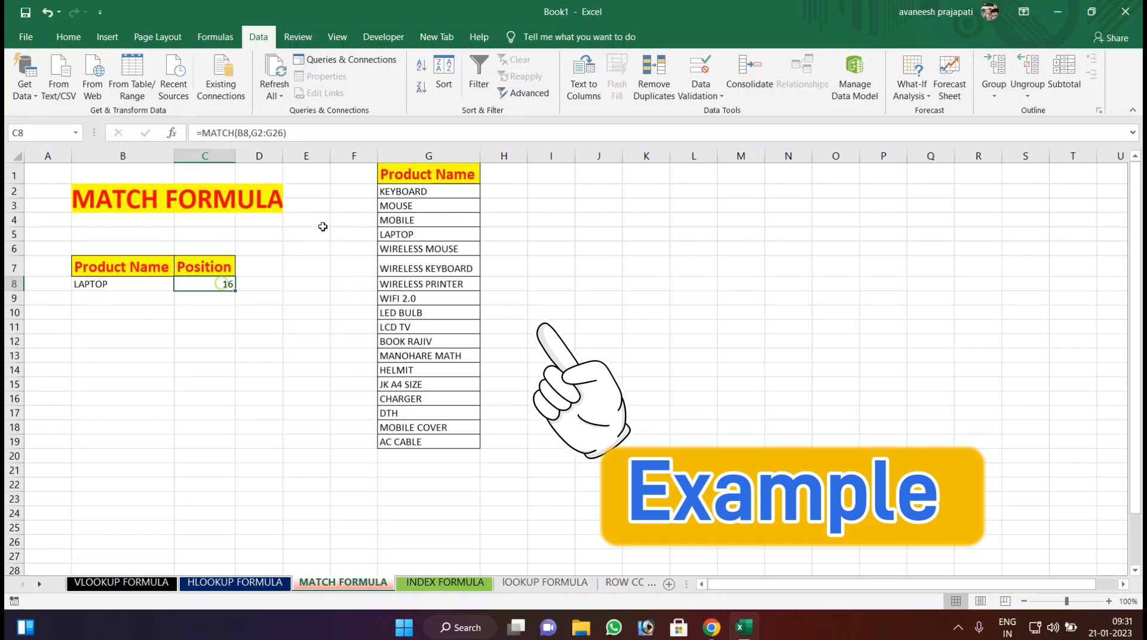
{"action": "key", "text": "Delete"}
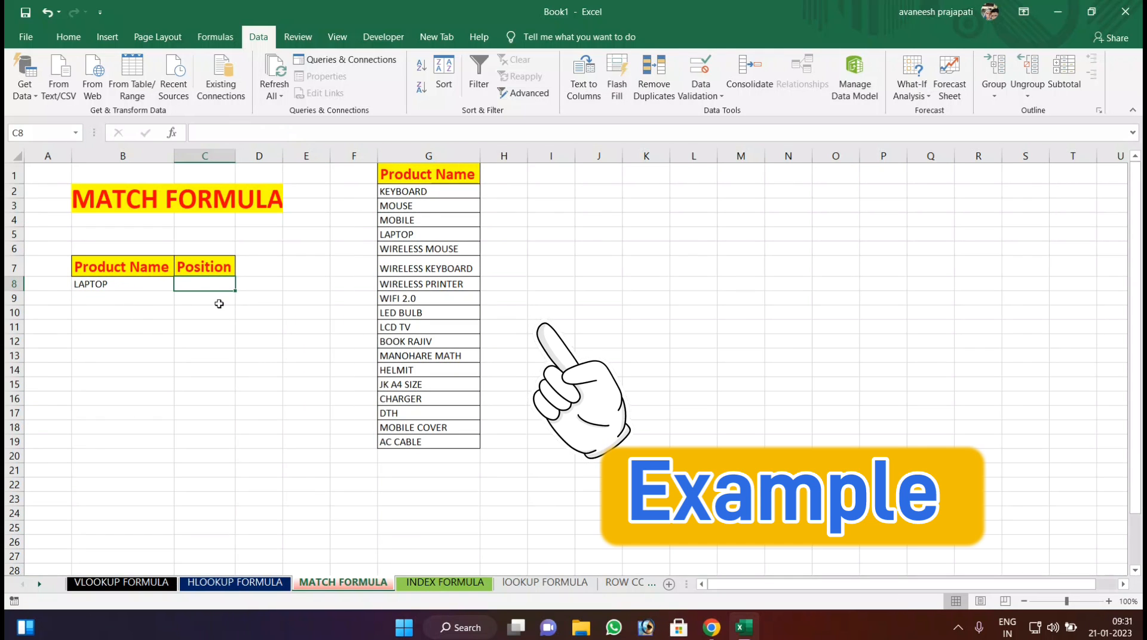
{"action": "type", "text": "="}
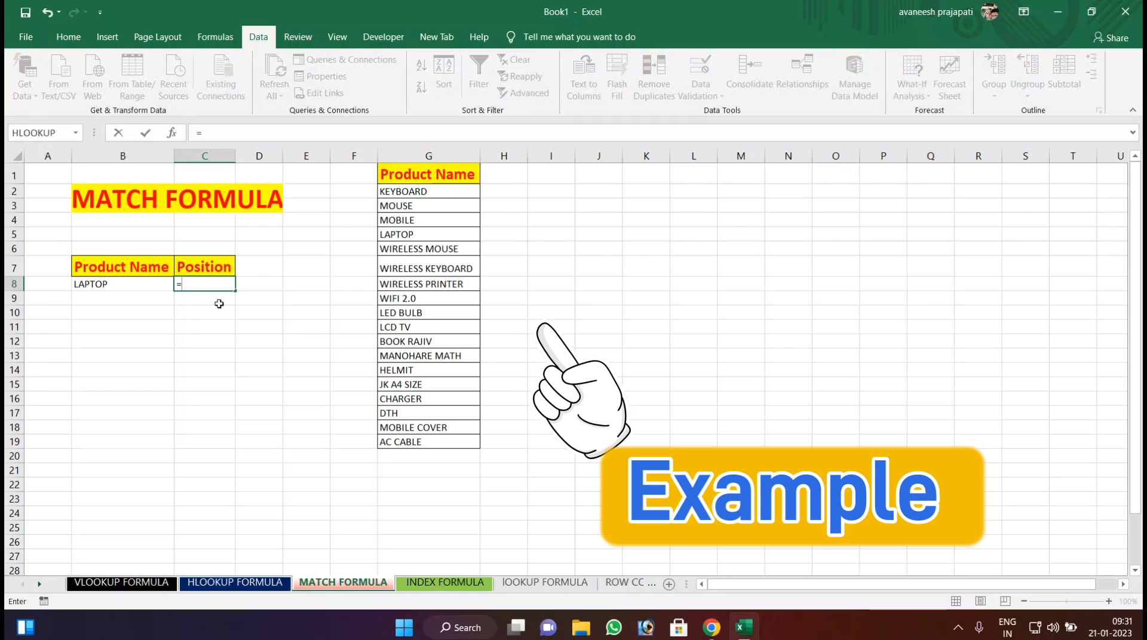
{"action": "type", "text": "MATCH("}
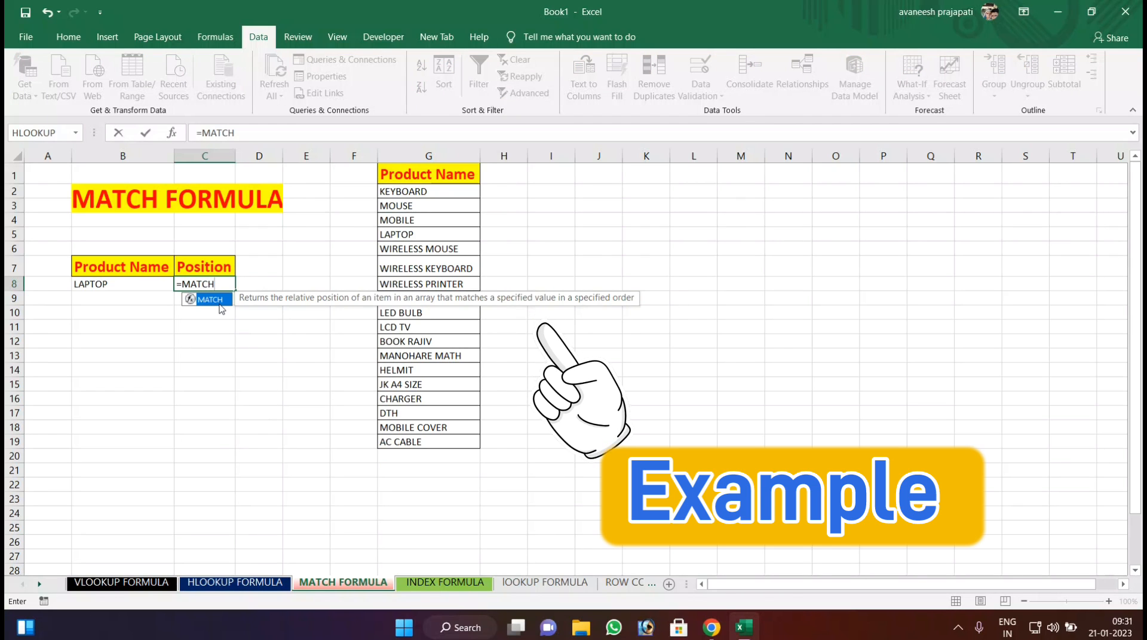
{"action": "left_click", "coordinate": [104, 282]}
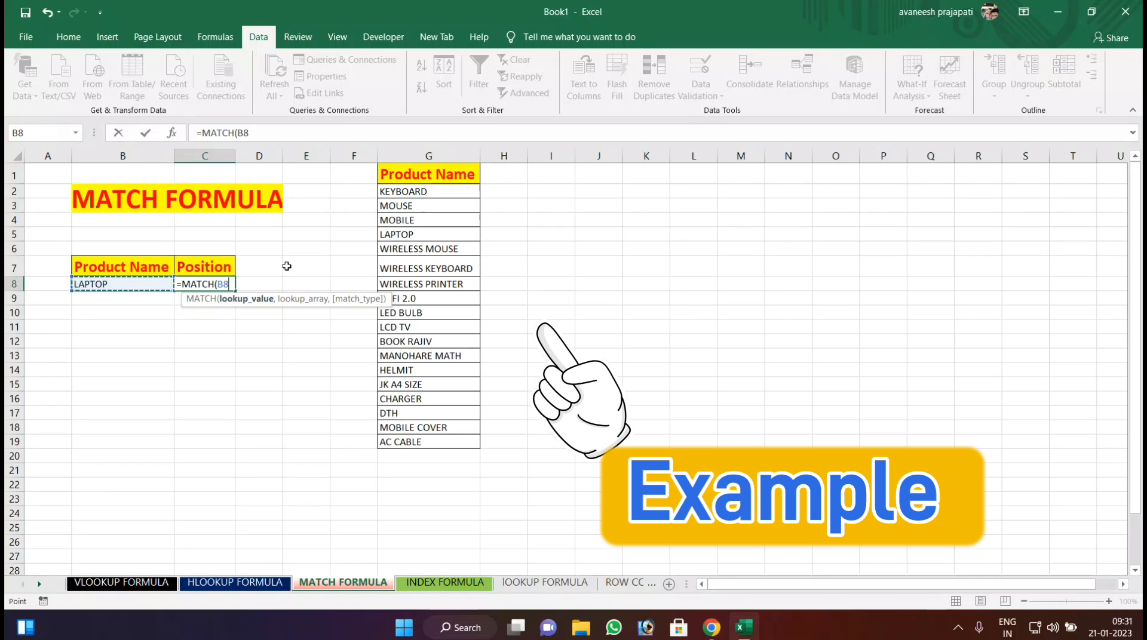
{"action": "type", "text": ","}
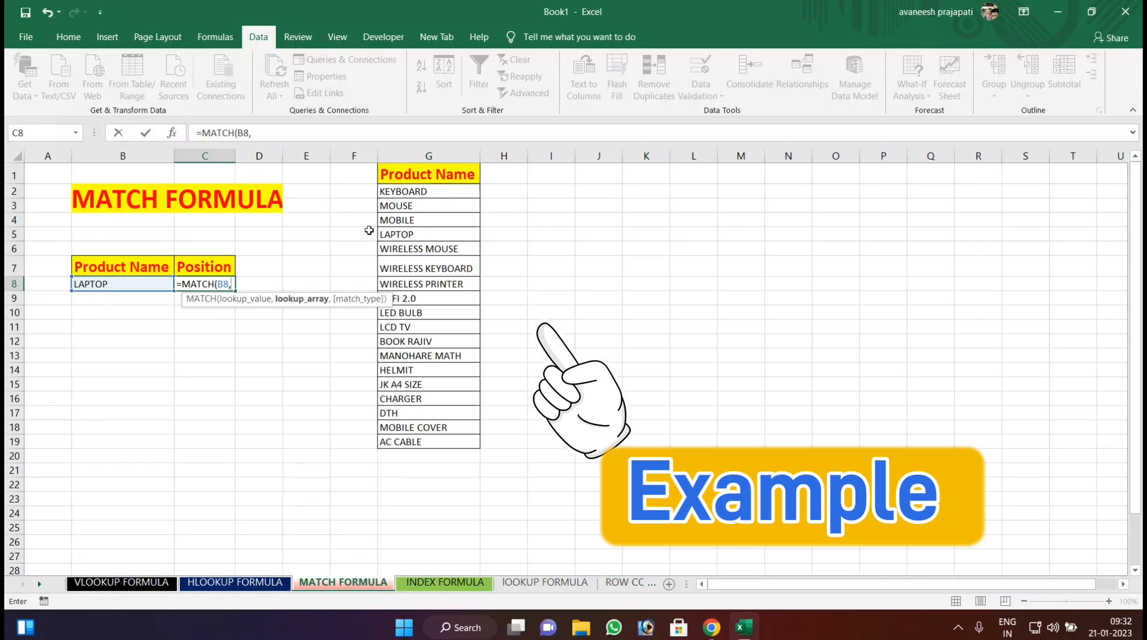
{"action": "left_click_drag", "start_coordinate": [430, 196], "coordinate": [448, 440]}
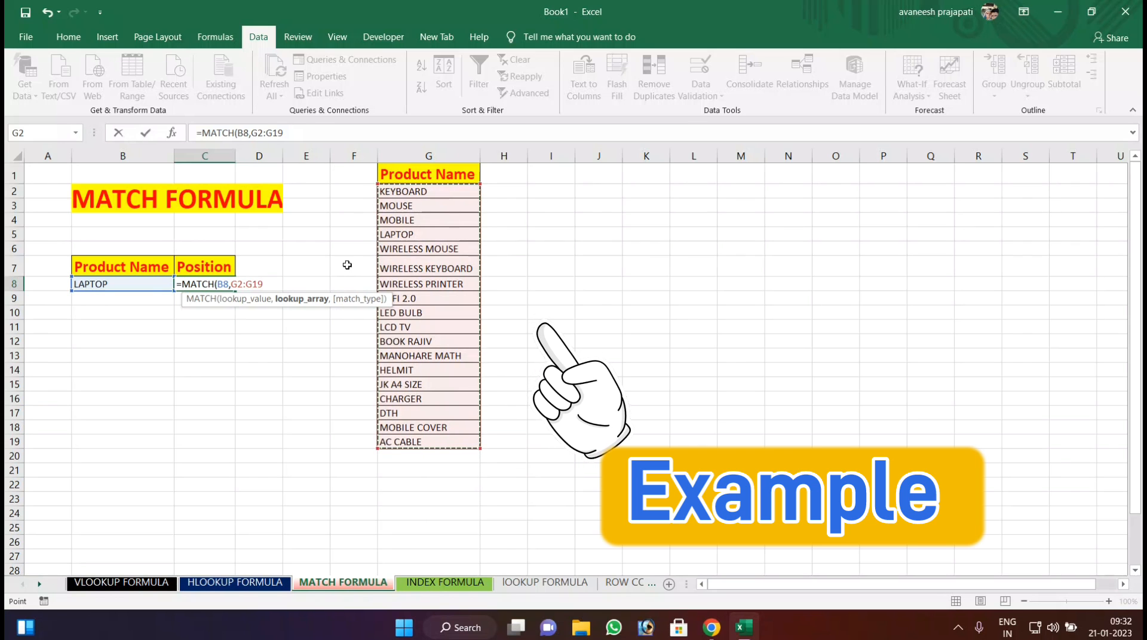
{"action": "type", "text": ",0"}
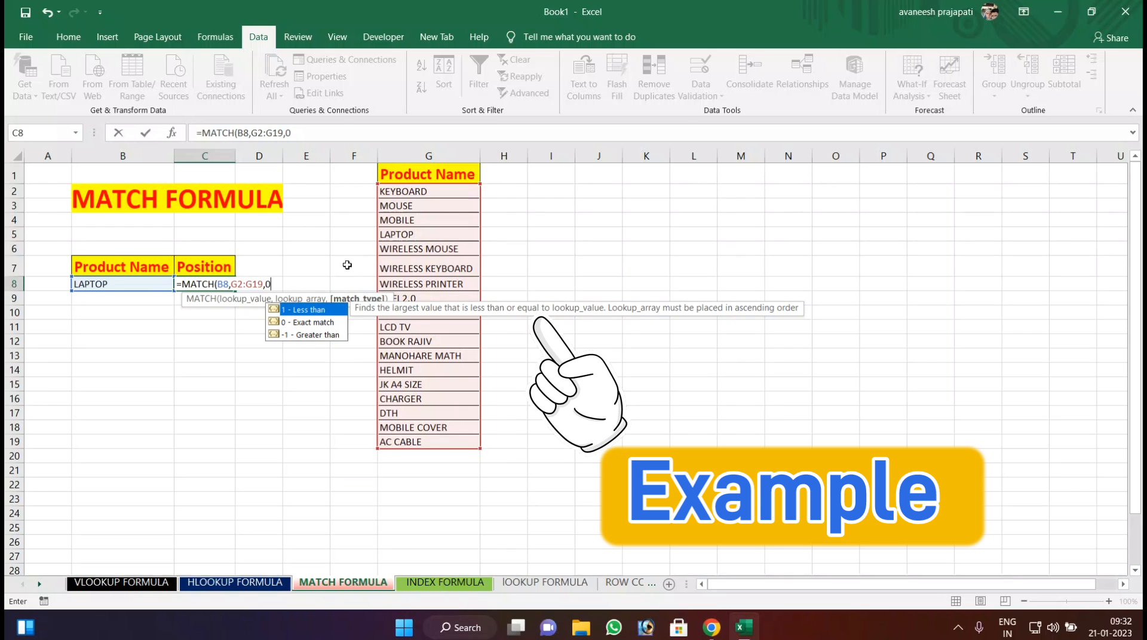
{"action": "key", "text": "Return"}
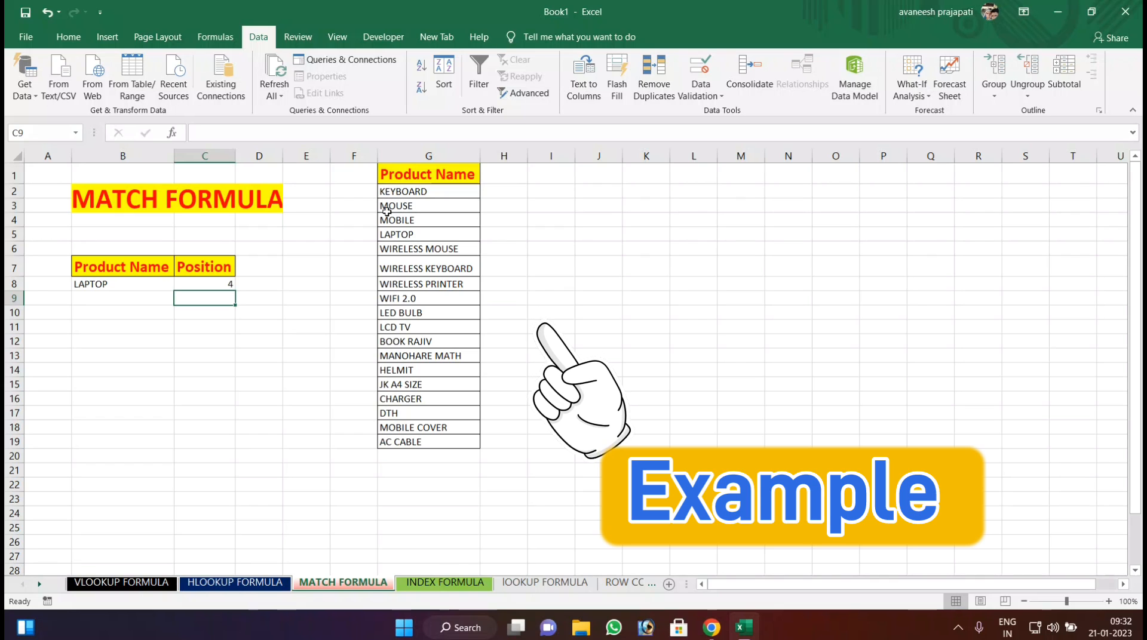
Replace the product name in B8 with DTH to test the Position formula.
{"action": "left_click", "coordinate": [142, 281]}
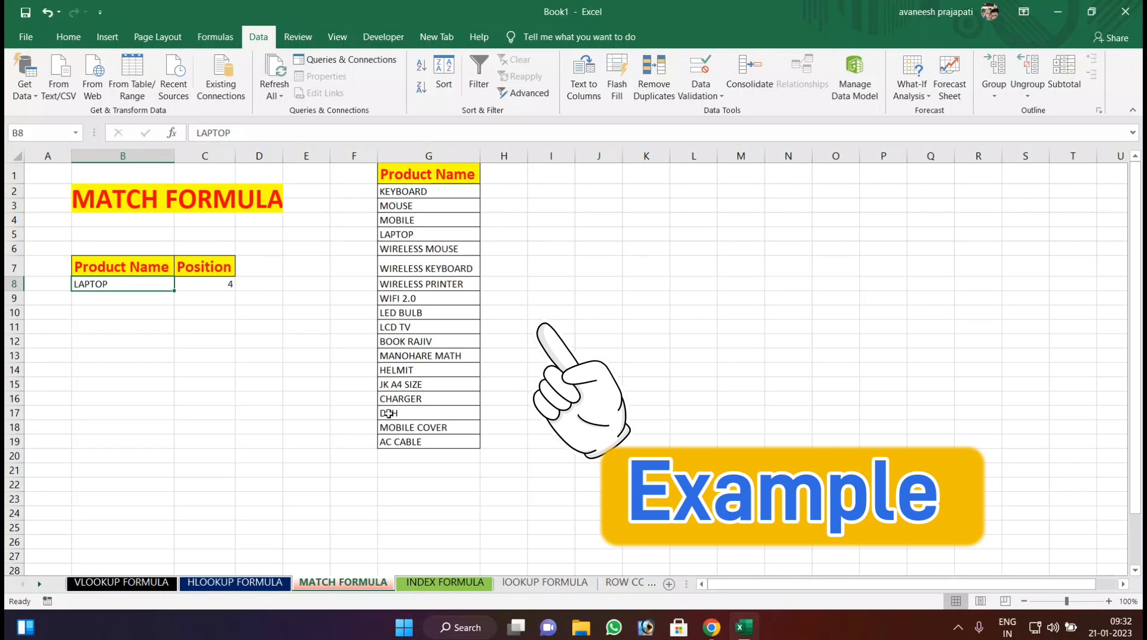
{"action": "type", "text": "FT"}
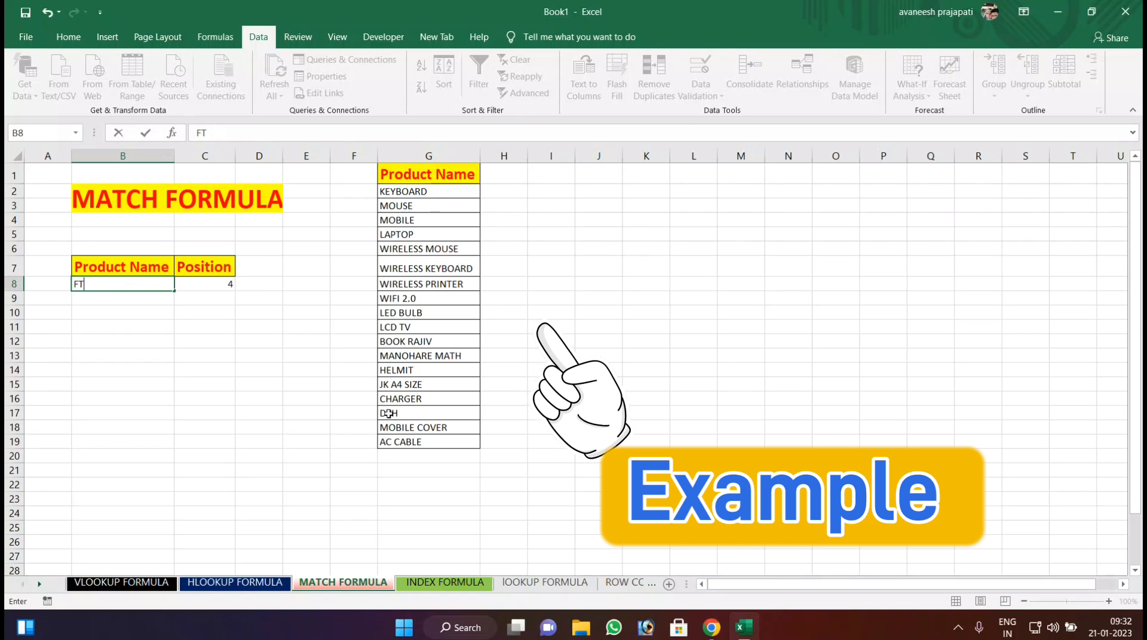
{"action": "type", "text": "DTH"}
{"action": "key", "text": "Return"}
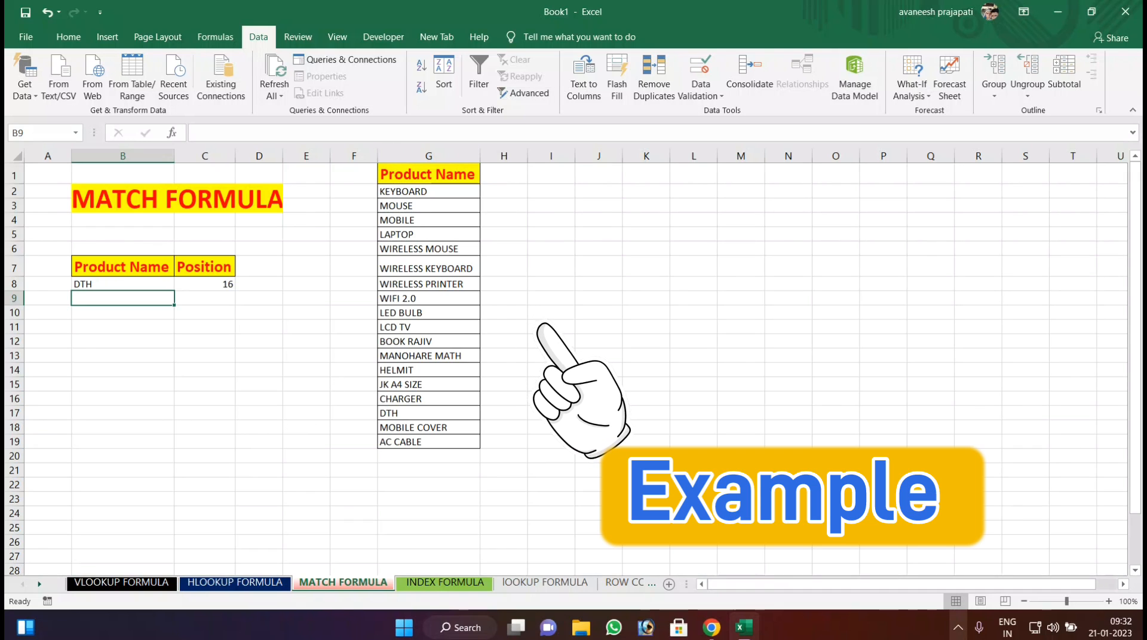
{"action": "left_click", "coordinate": [959, 627]}
{"action": "left_click", "coordinate": [959, 627]}
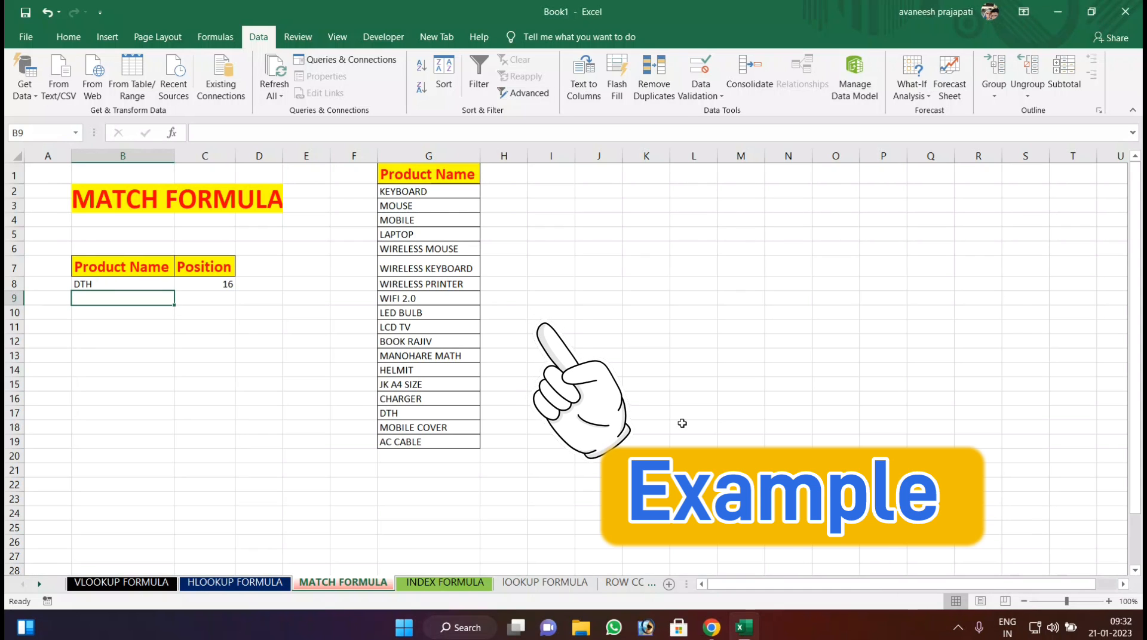
{"action": "key", "text": "ctrl+F11"}
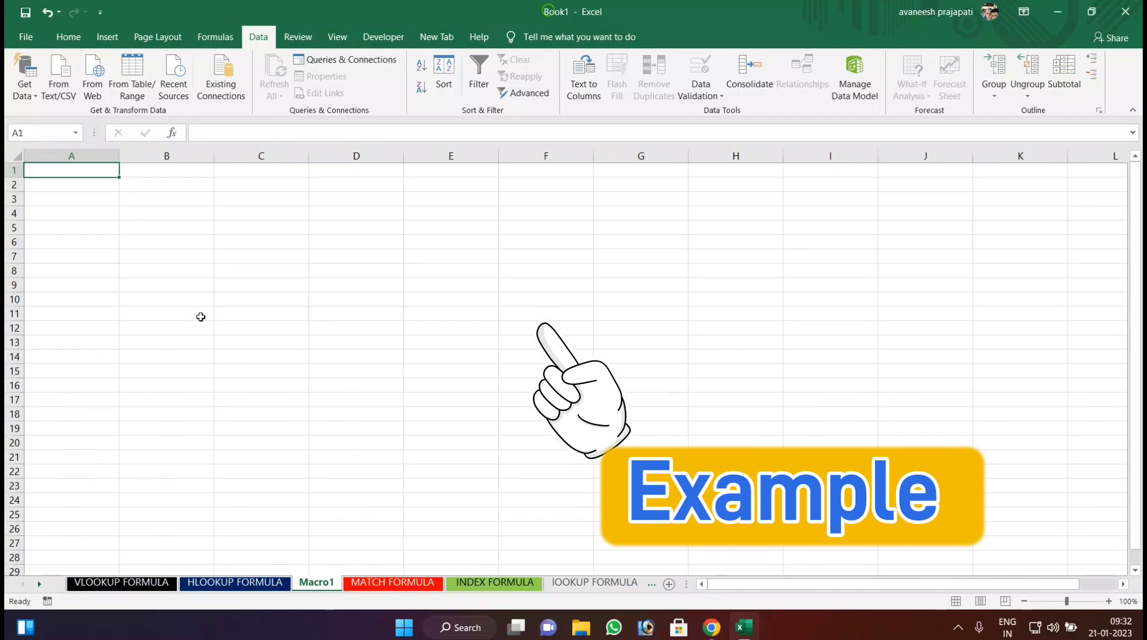
{"action": "right_click", "coordinate": [310, 593]}
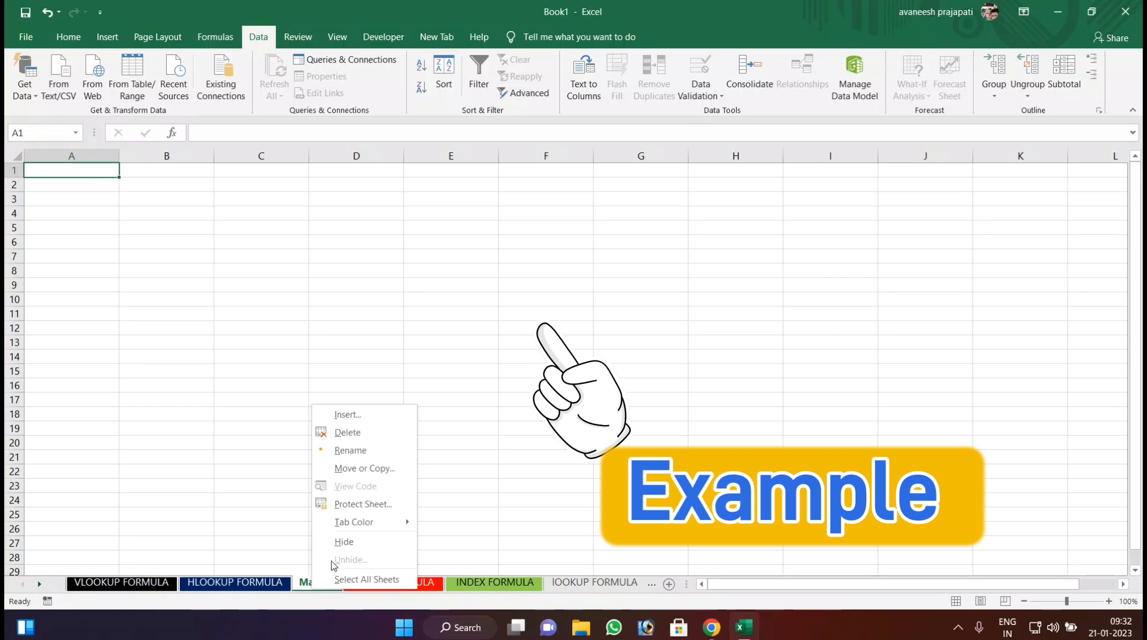
{"action": "left_click", "coordinate": [340, 430]}
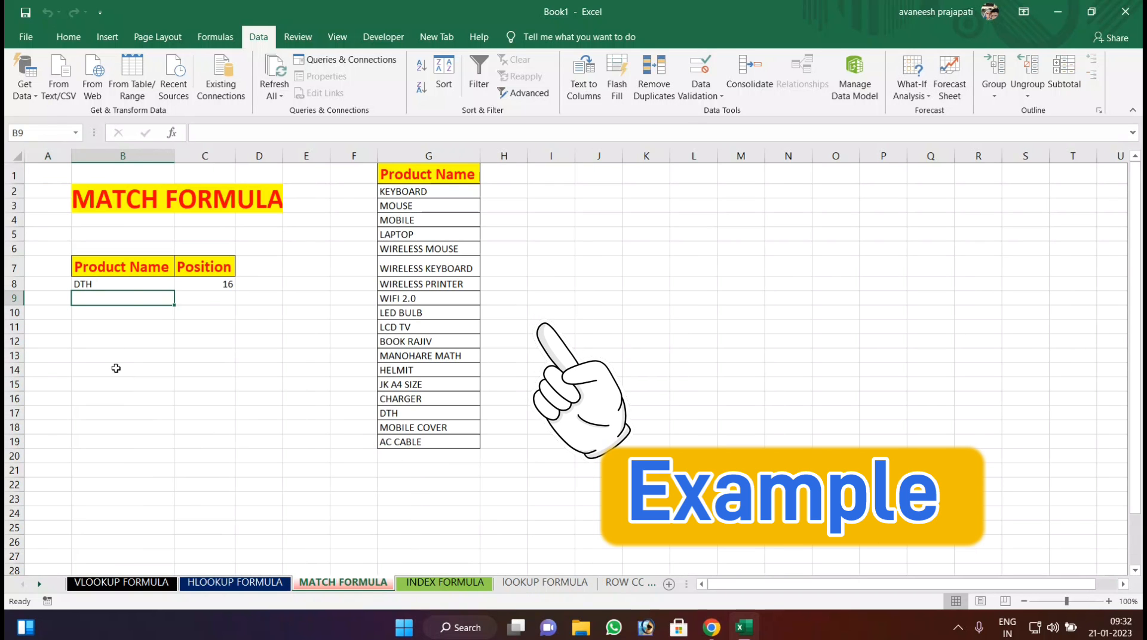
Set the product name in B8 to CHARGER to look up its position.
{"action": "left_click", "coordinate": [128, 285]}
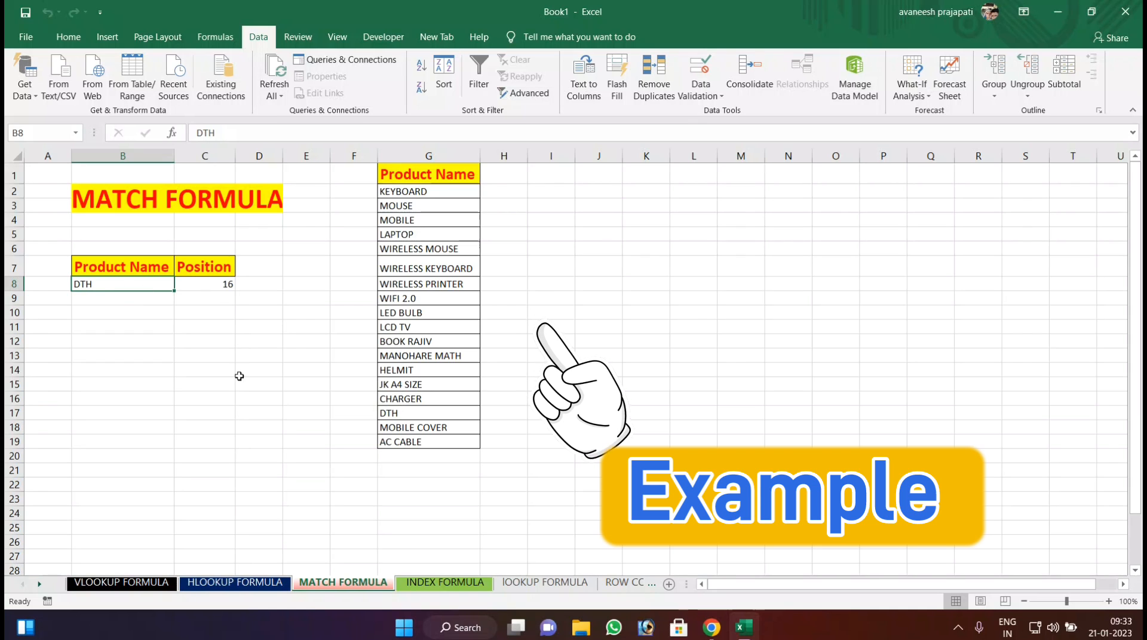
{"action": "type", "text": "CH"}
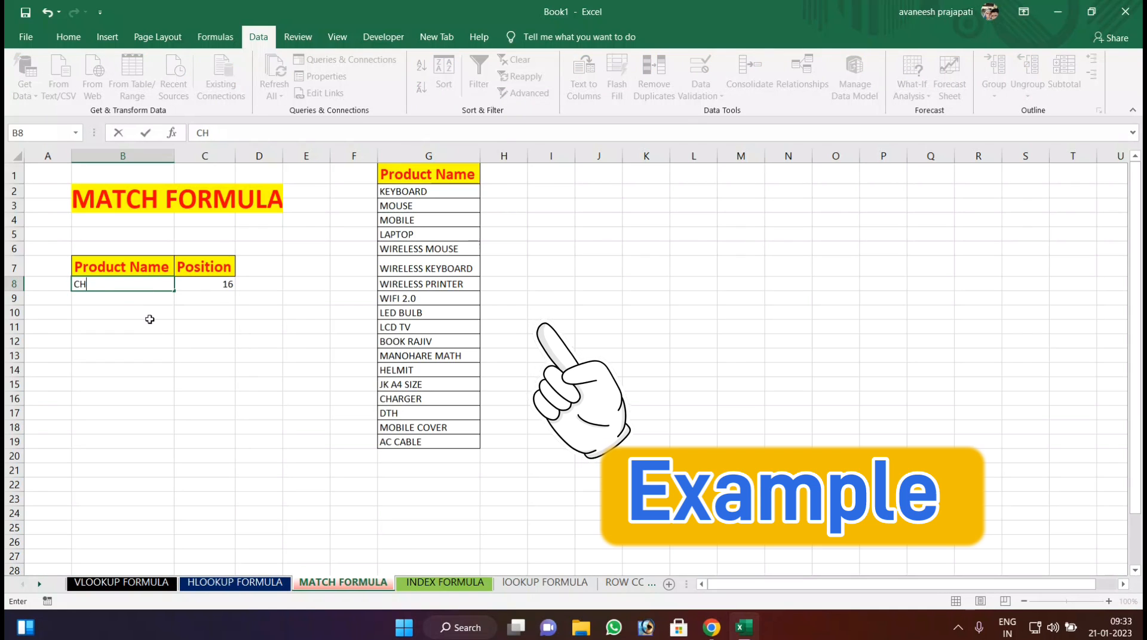
{"action": "type", "text": "ARGER"}
{"action": "key", "text": "Return"}
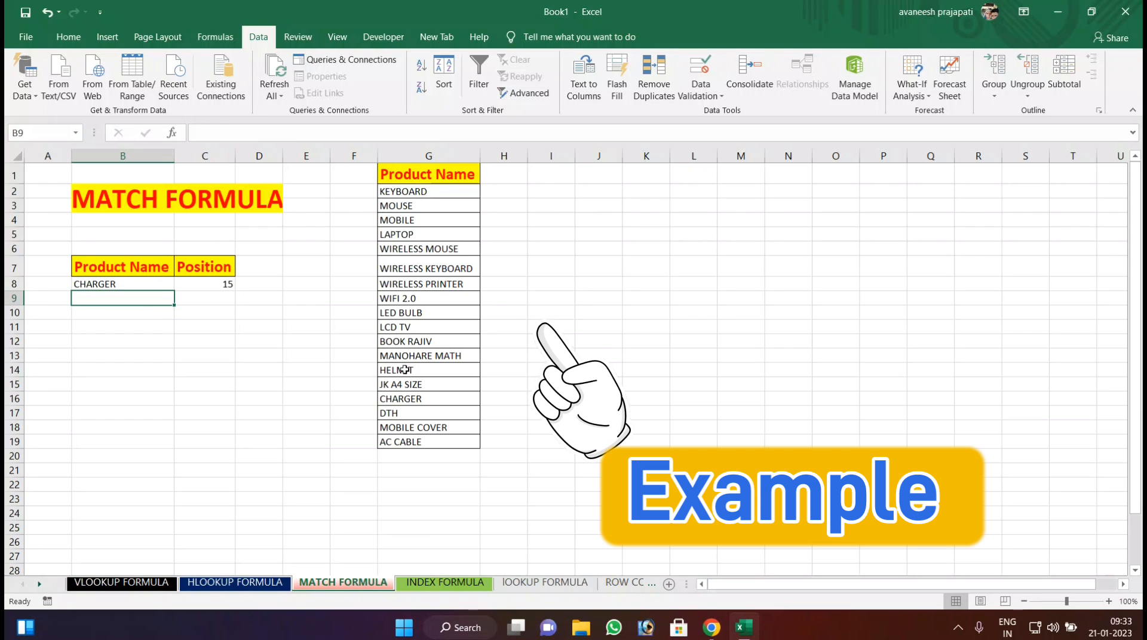
On the INDEX FORMULA sheet, enter 5 as the row position in N5 and 4 as the column position in N6.
{"action": "left_click", "coordinate": [437, 586]}
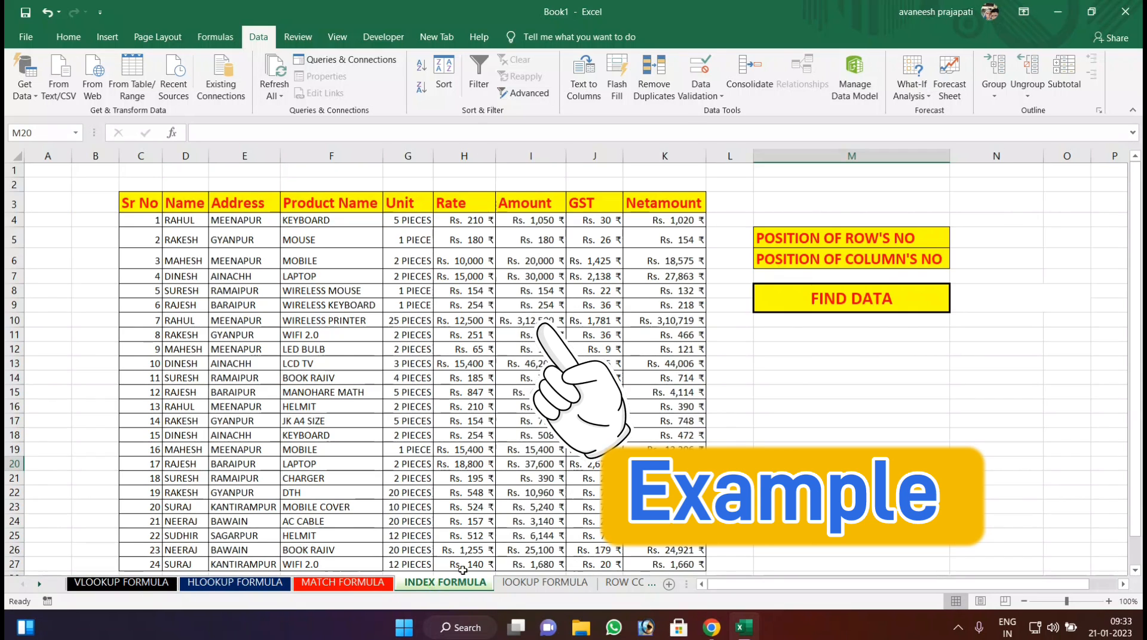
{"action": "left_click", "coordinate": [980, 238]}
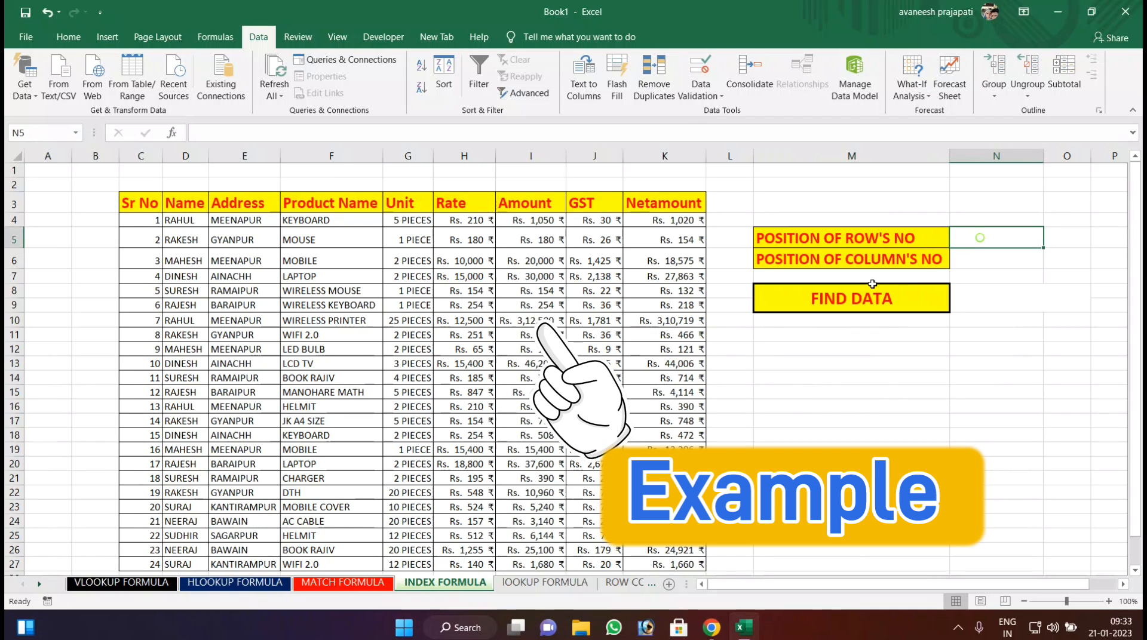
{"action": "left_click", "coordinate": [339, 586]}
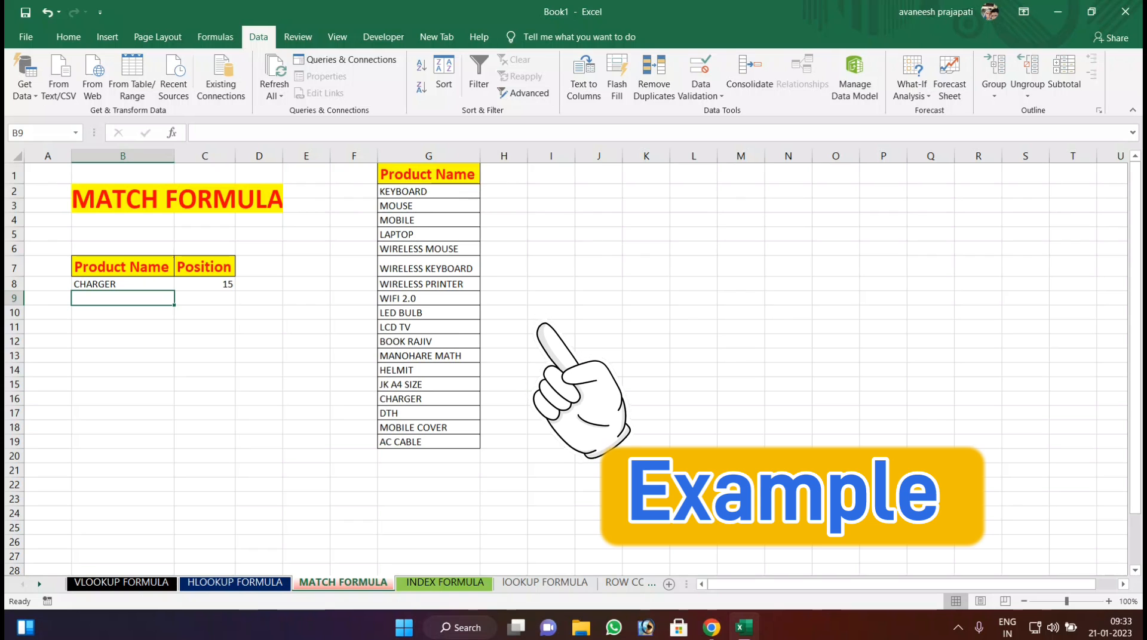
{"action": "left_click", "coordinate": [429, 585]}
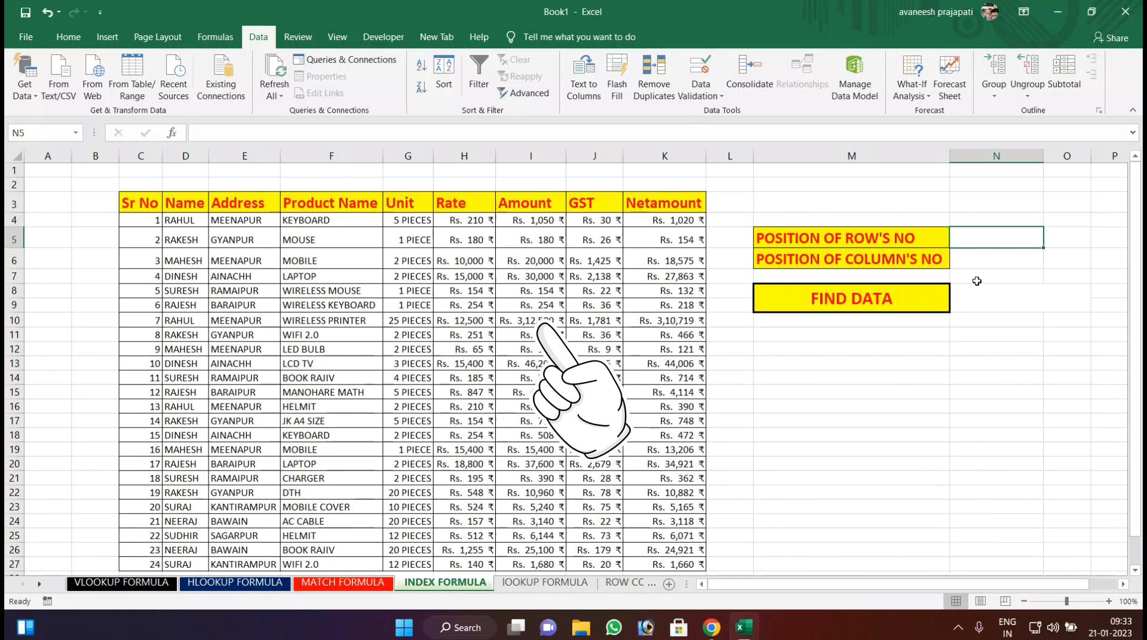
{"action": "type", "text": "5"}
{"action": "key", "text": "Return"}
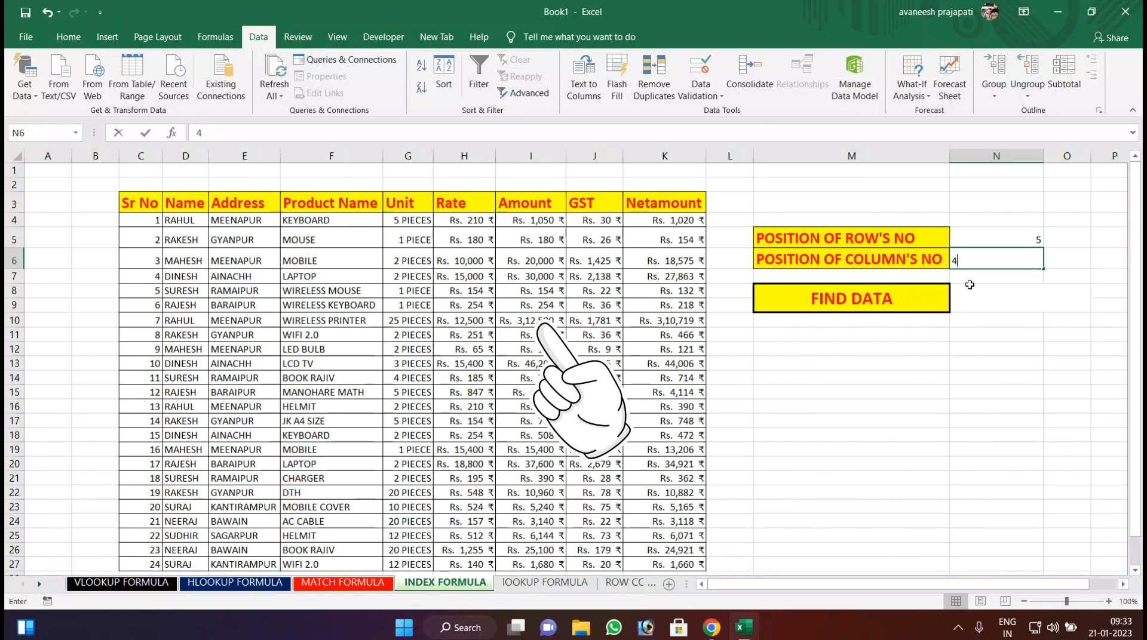
{"action": "type", "text": "4"}
Enter =INDEX(C3:K27,N5,N6) in the FIND DATA result cell N8 and compare the returned name with the table.
{"action": "left_click", "coordinate": [965, 296]}
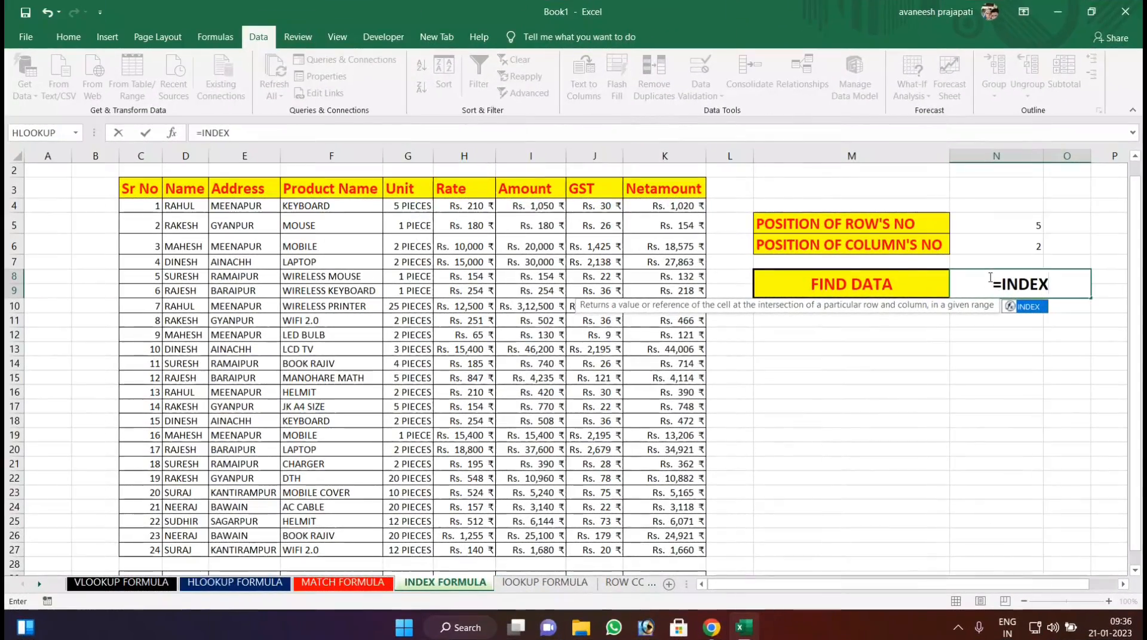
{"action": "type", "text": "("}
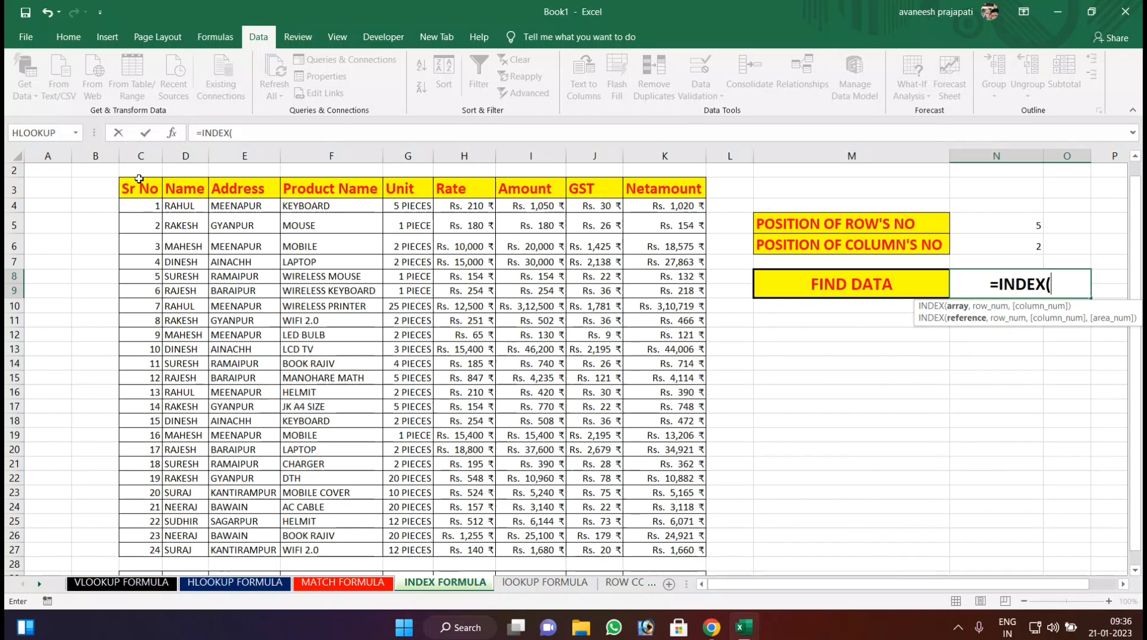
{"action": "left_click_drag", "start_coordinate": [140, 186], "coordinate": [692, 553]}
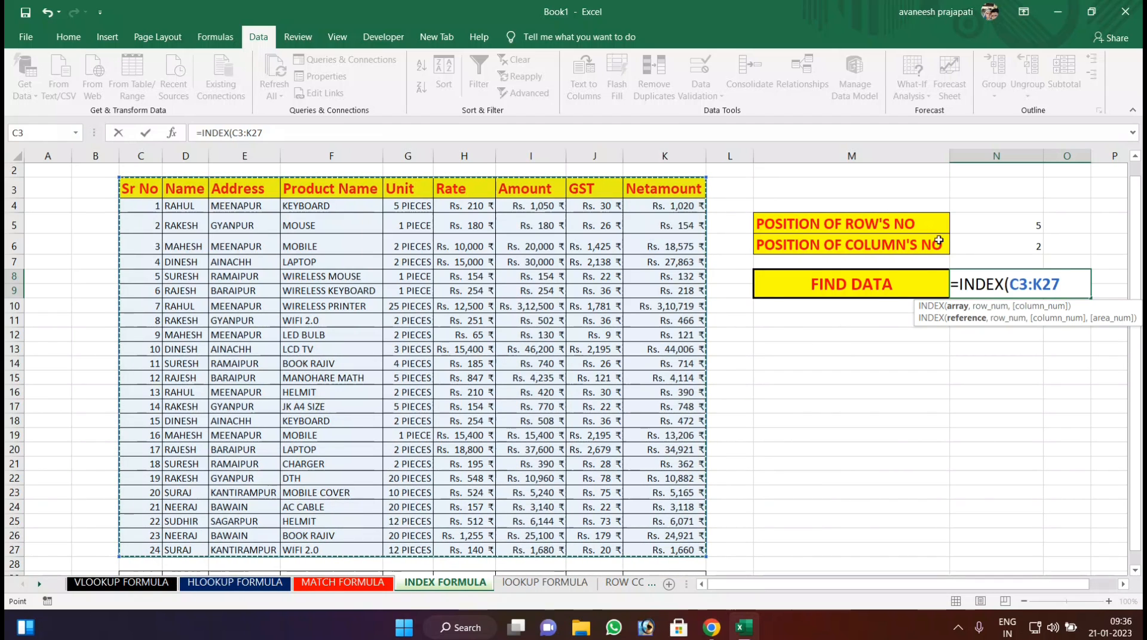
{"action": "type", "text": ","}
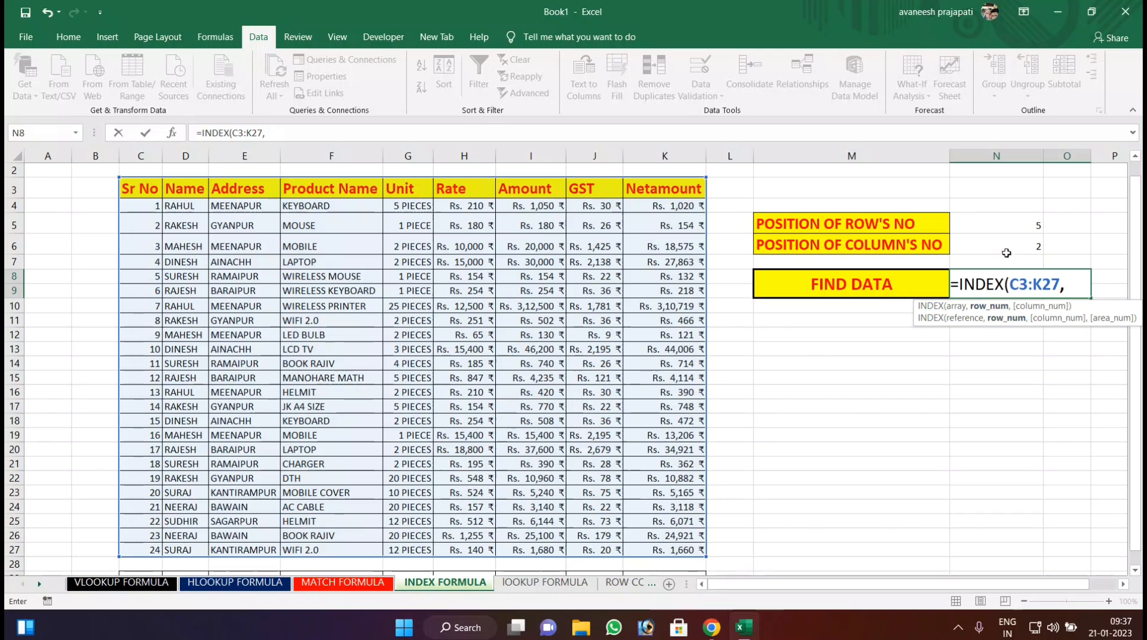
{"action": "left_click", "coordinate": [1006, 227]}
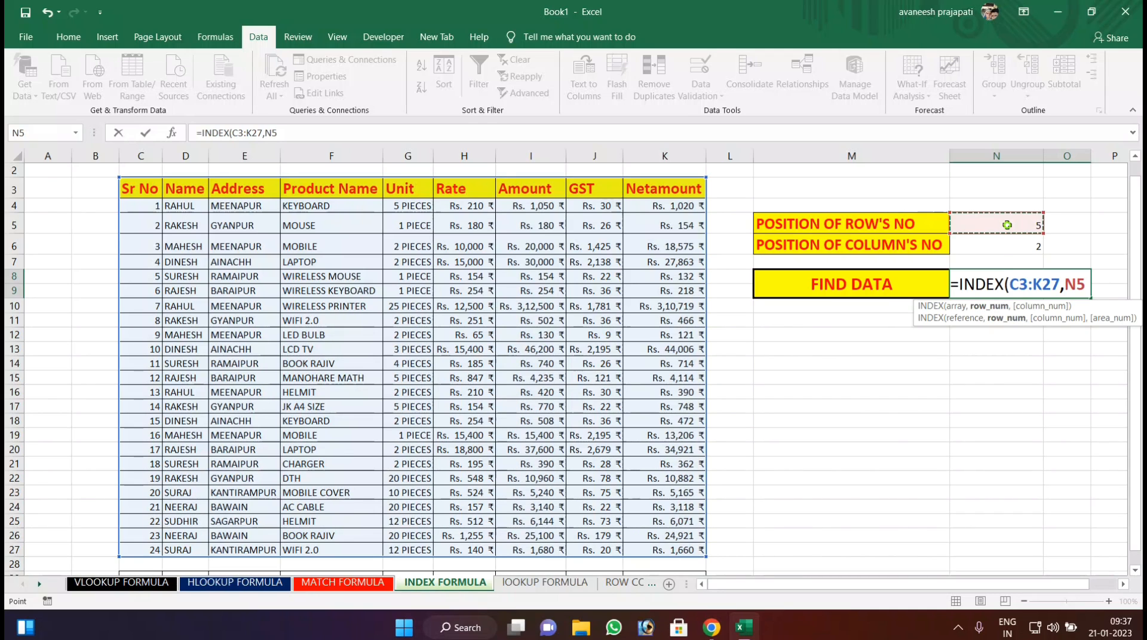
{"action": "type", "text": ","}
{"action": "left_click", "coordinate": [984, 250]}
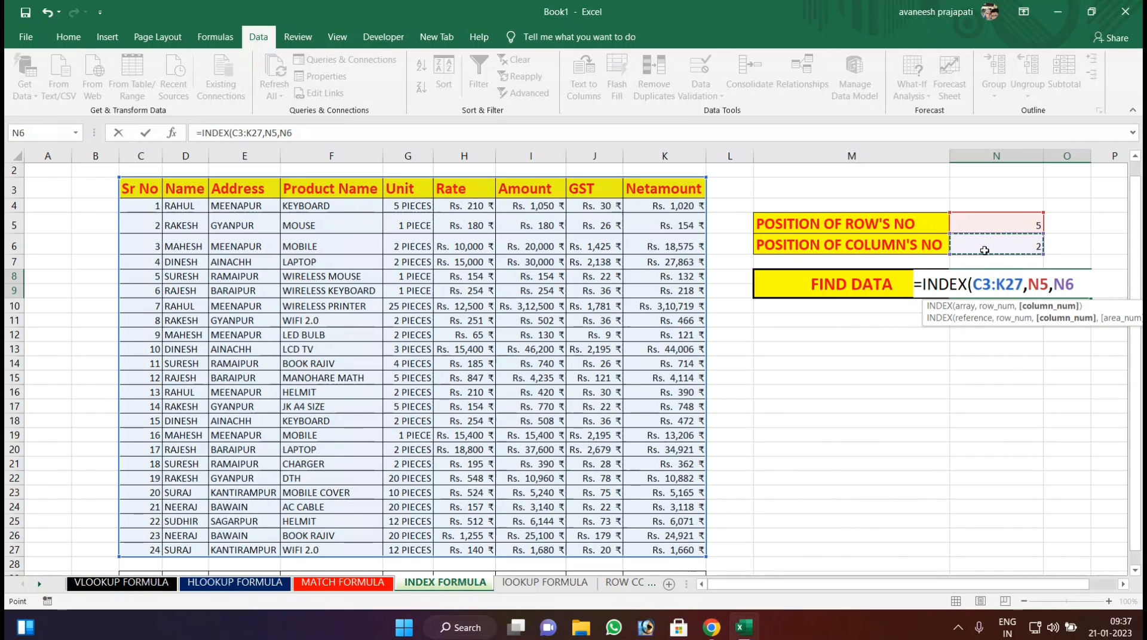
{"action": "left_click", "coordinate": [961, 625]}
{"action": "left_click", "coordinate": [882, 458]}
{"action": "type", "text": ")"}
{"action": "key", "text": "Return"}
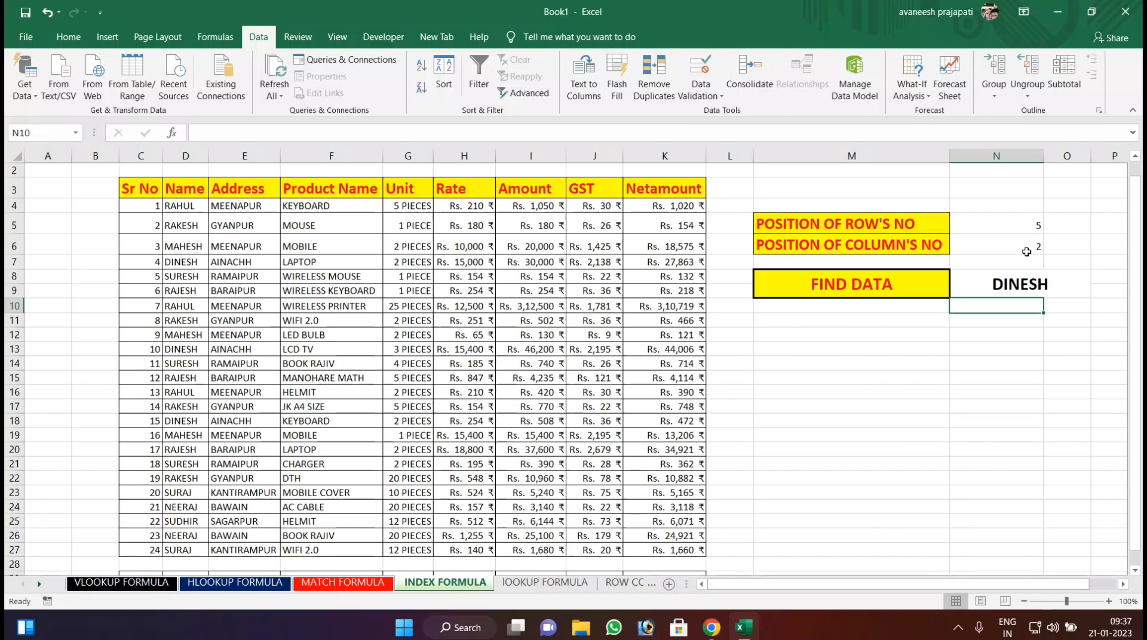
{"action": "left_click", "coordinate": [1023, 288]}
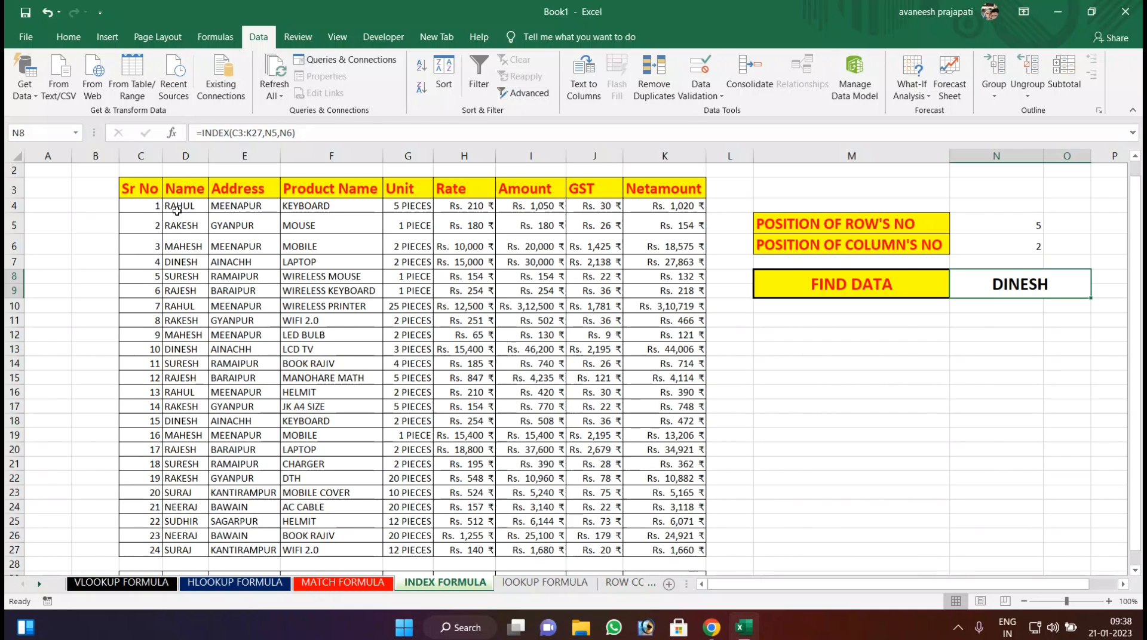
{"action": "left_click", "coordinate": [175, 265]}
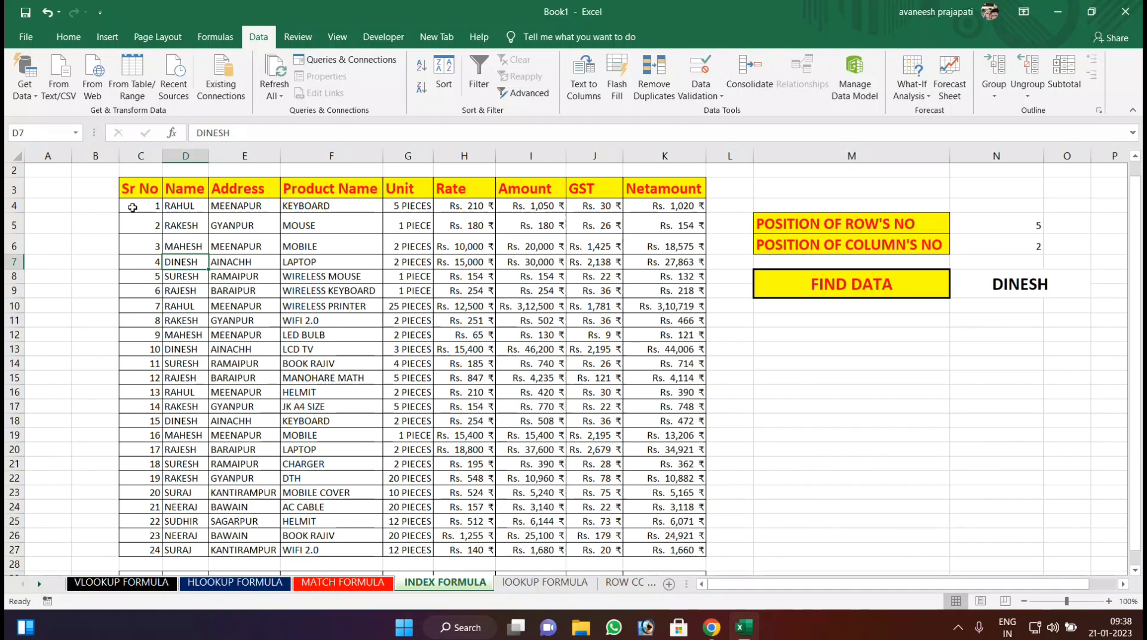
Change the INDEX array in N8 to C4:K27 to exclude the header row and compare the returned name with the table.
{"action": "left_click", "coordinate": [1001, 278]}
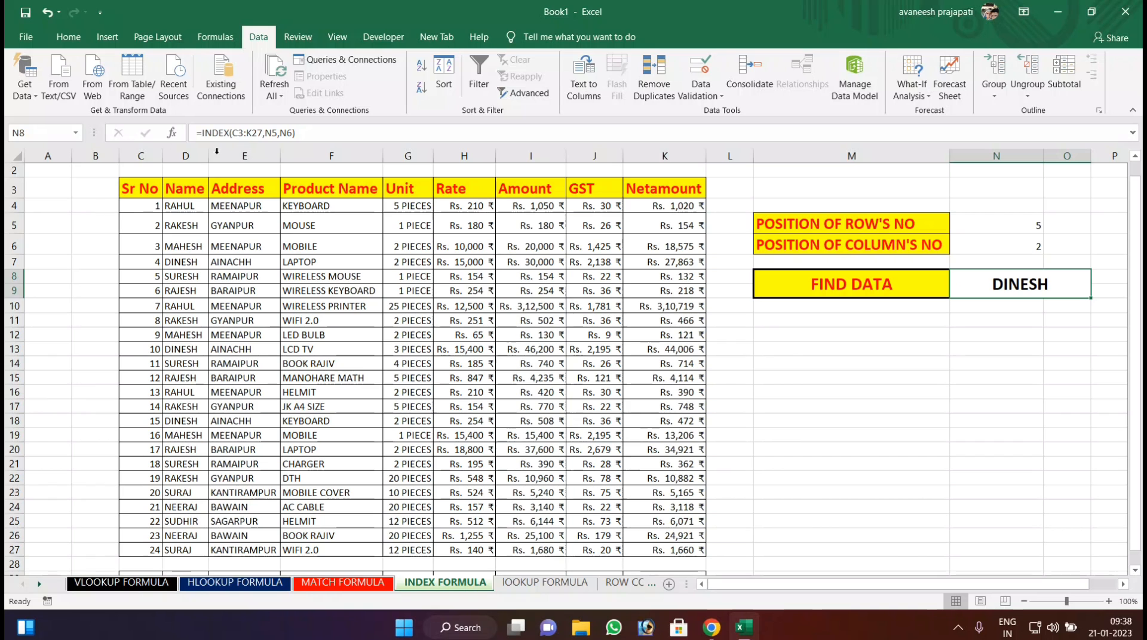
{"action": "left_click", "coordinate": [243, 134]}
{"action": "left_click", "coordinate": [243, 134]}
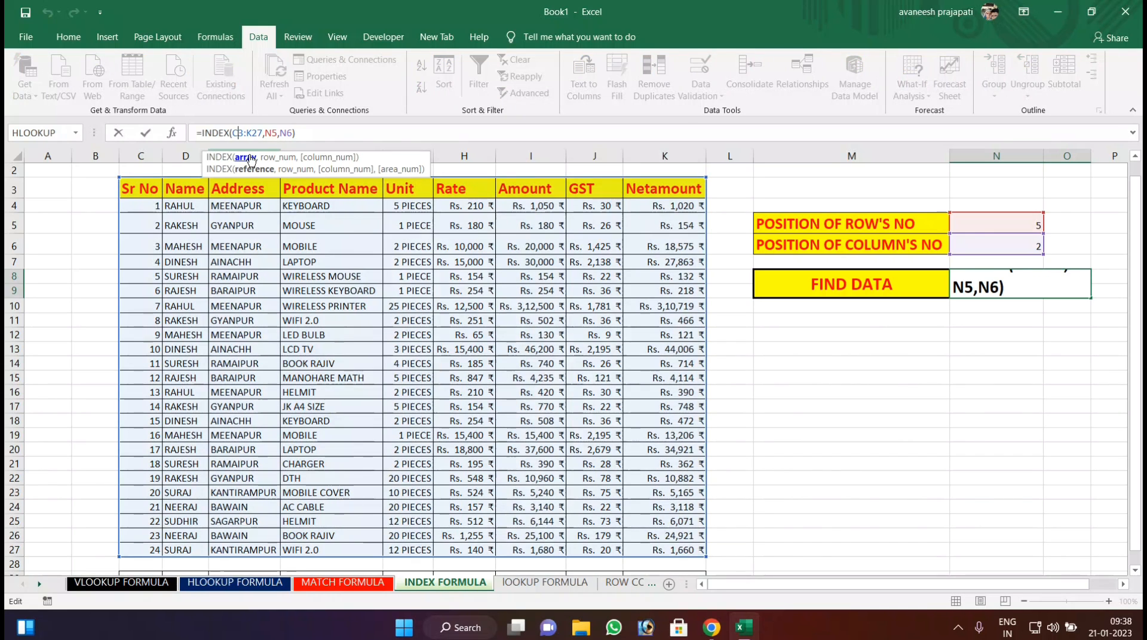
{"action": "key", "text": "BackSpace"}
{"action": "type", "text": "4"}
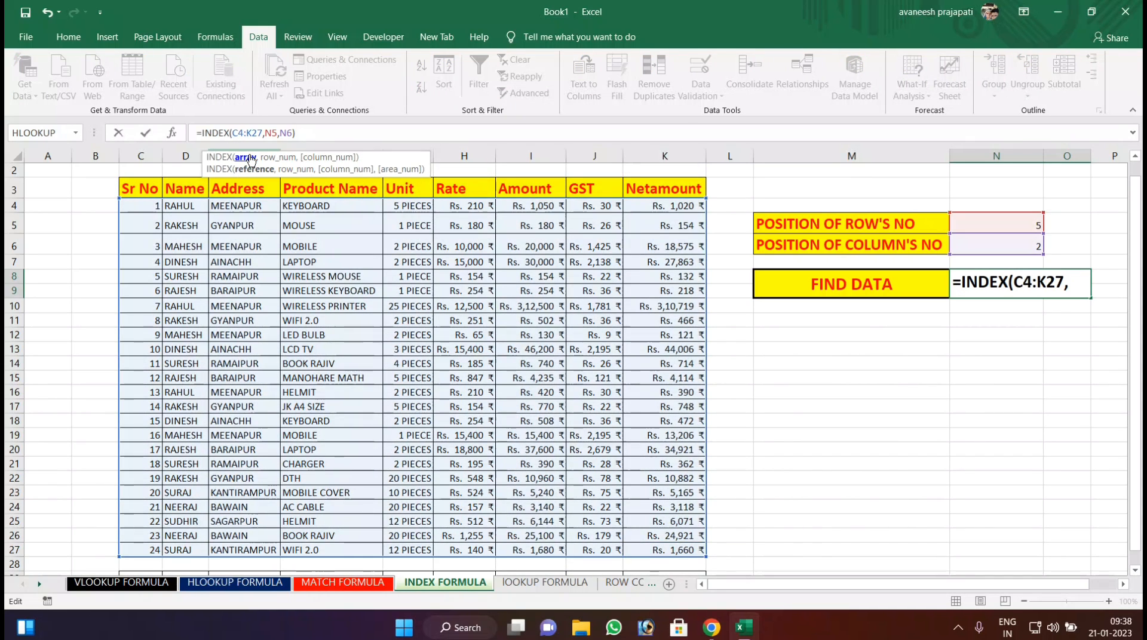
{"action": "key", "text": "Return"}
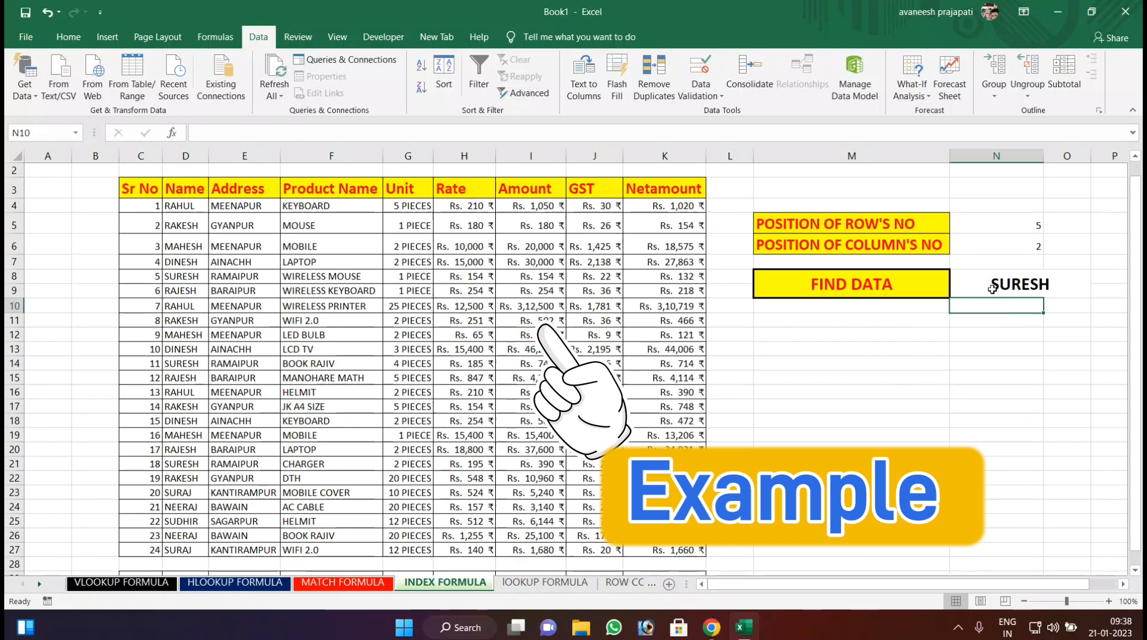
{"action": "key", "text": "Up"}
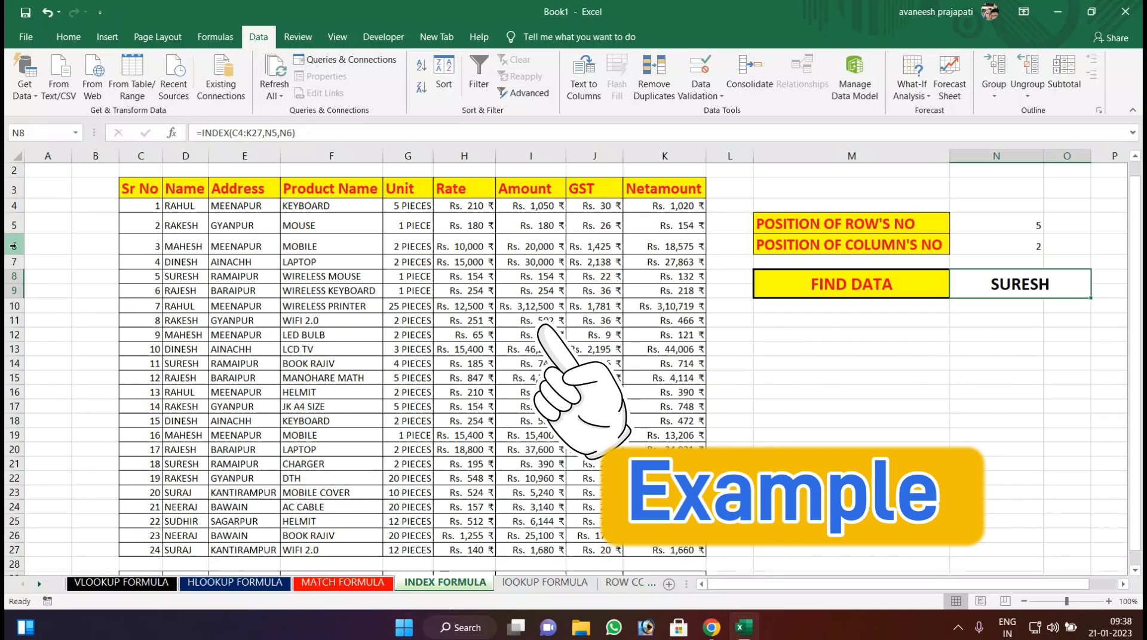
{"action": "left_click", "coordinate": [184, 277]}
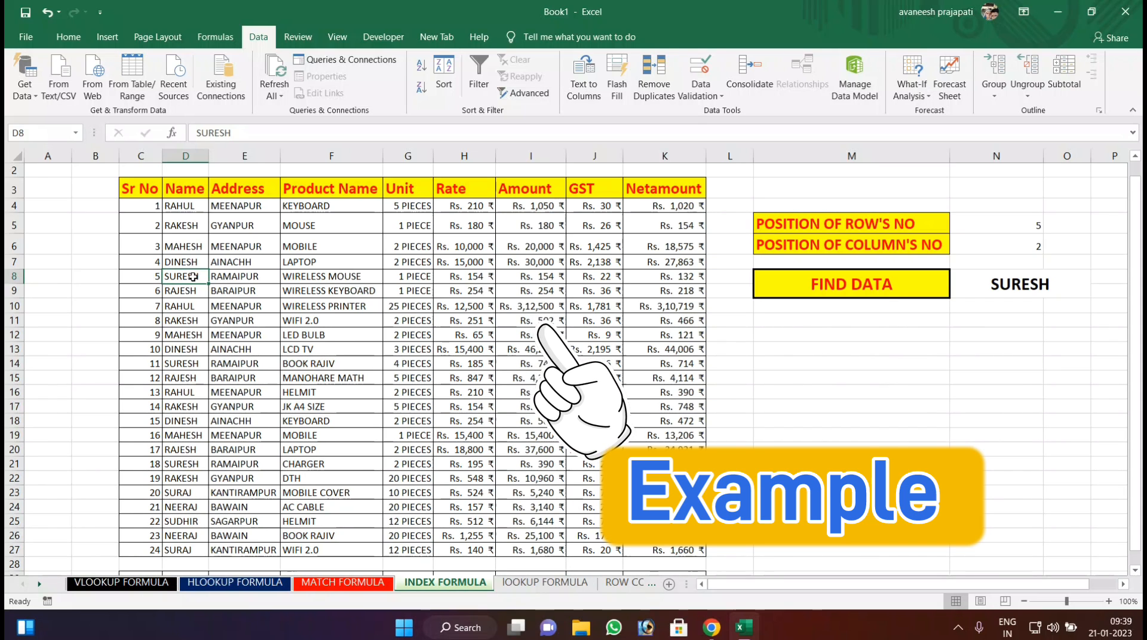
Set the column position in N6 to 3 to retrieve the address.
{"action": "left_click", "coordinate": [1039, 244]}
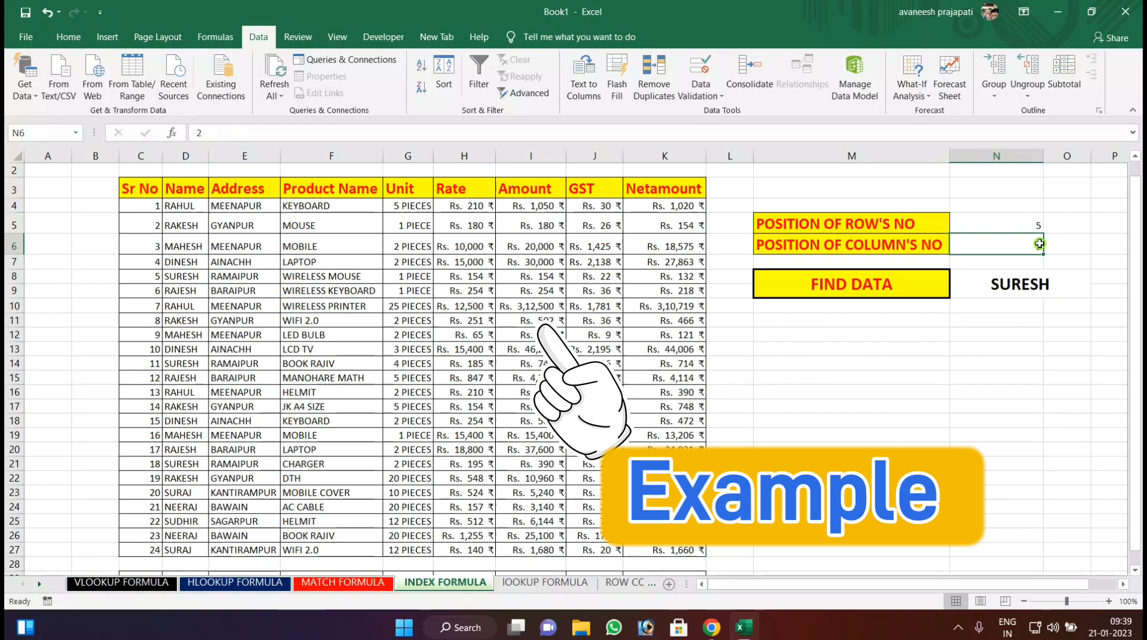
{"action": "type", "text": "3"}
{"action": "key", "text": "Return"}
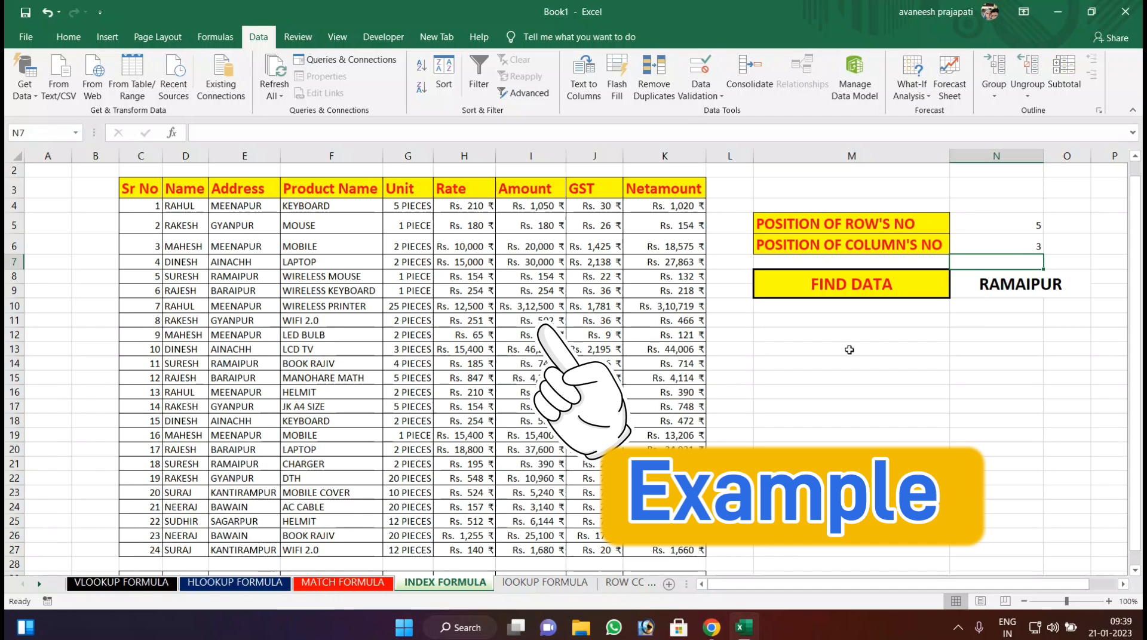
Set the column position in N6 to 5 and the row position in N5 to 20.
{"action": "left_click", "coordinate": [1032, 241]}
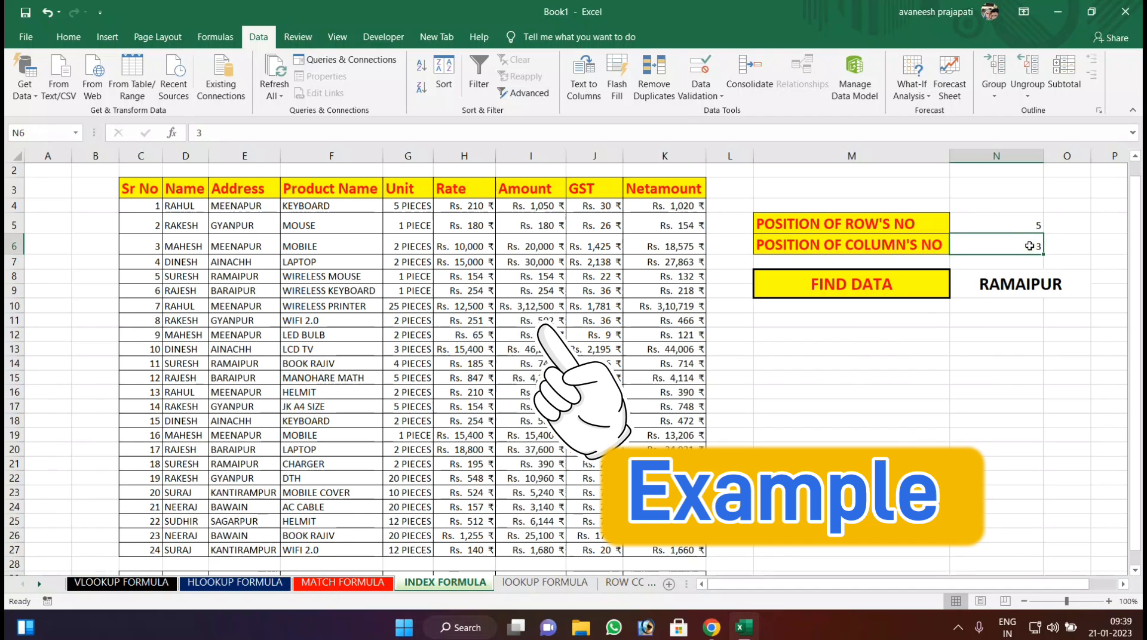
{"action": "type", "text": "5"}
{"action": "left_click", "coordinate": [1007, 216]}
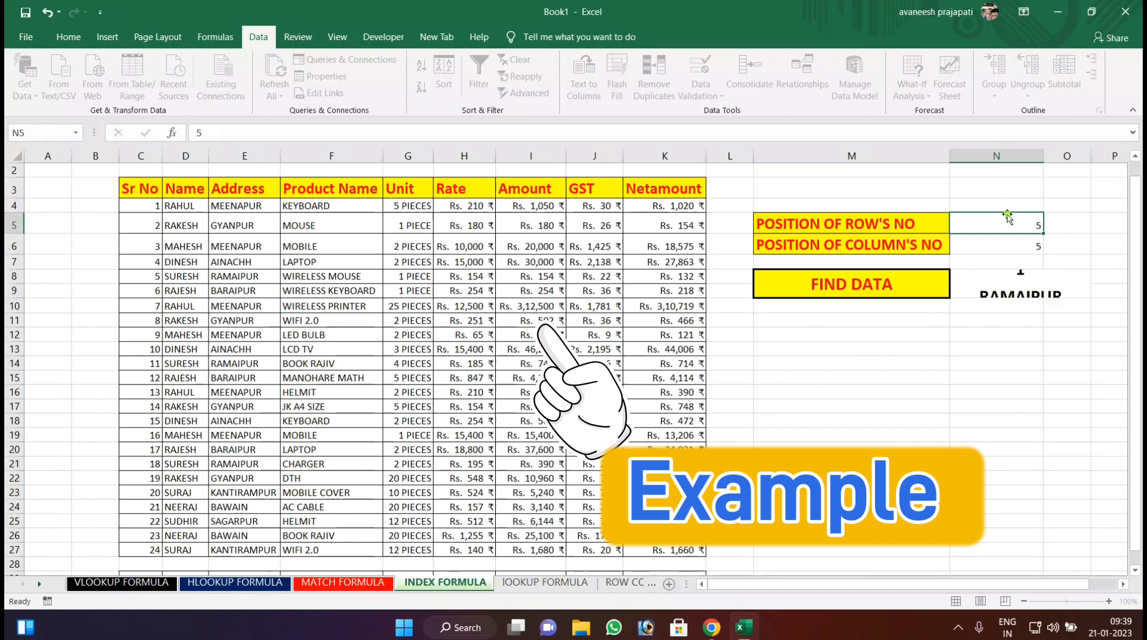
{"action": "type", "text": "20"}
{"action": "key", "text": "Return"}
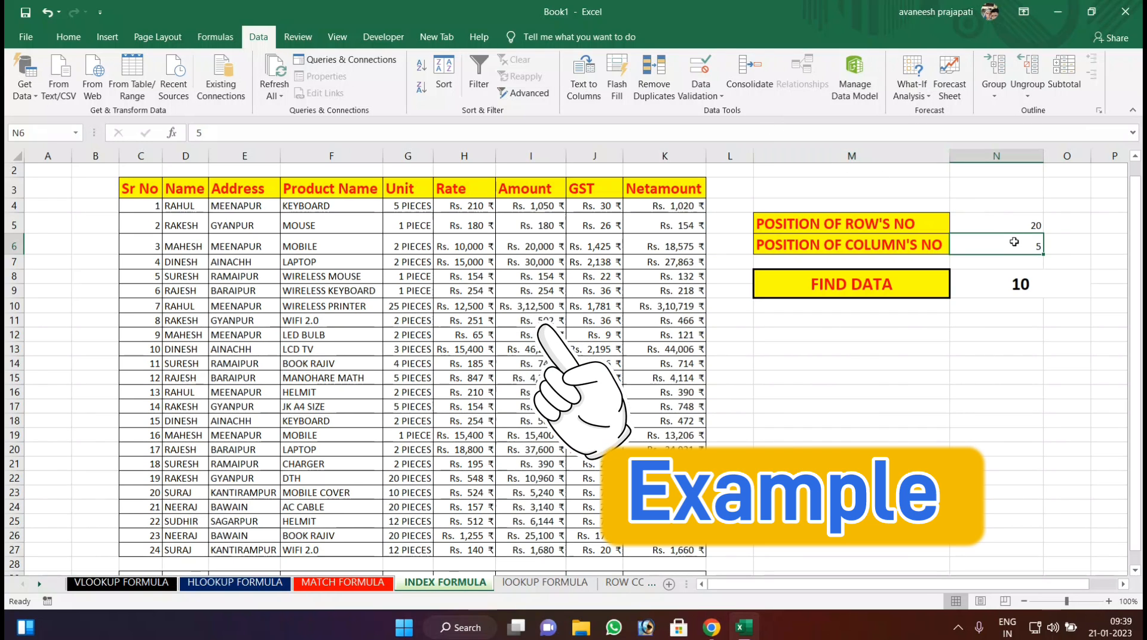
Set the column position in N6 to 4 to retrieve the product name.
{"action": "type", "text": "4"}
{"action": "key", "text": "Return"}
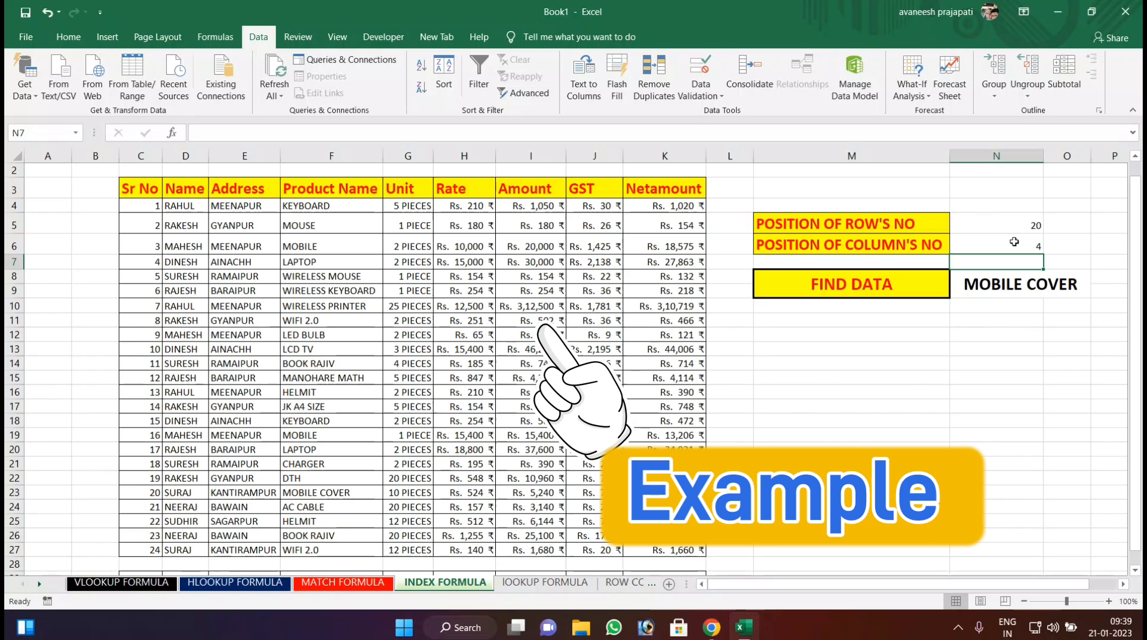
On the lOOKUP FORMULA sheet, enter =LOOKUP(B10,F8:F16,H8:H16) in Product cell C10 and fill it down to C17.
{"action": "left_click", "coordinate": [534, 583]}
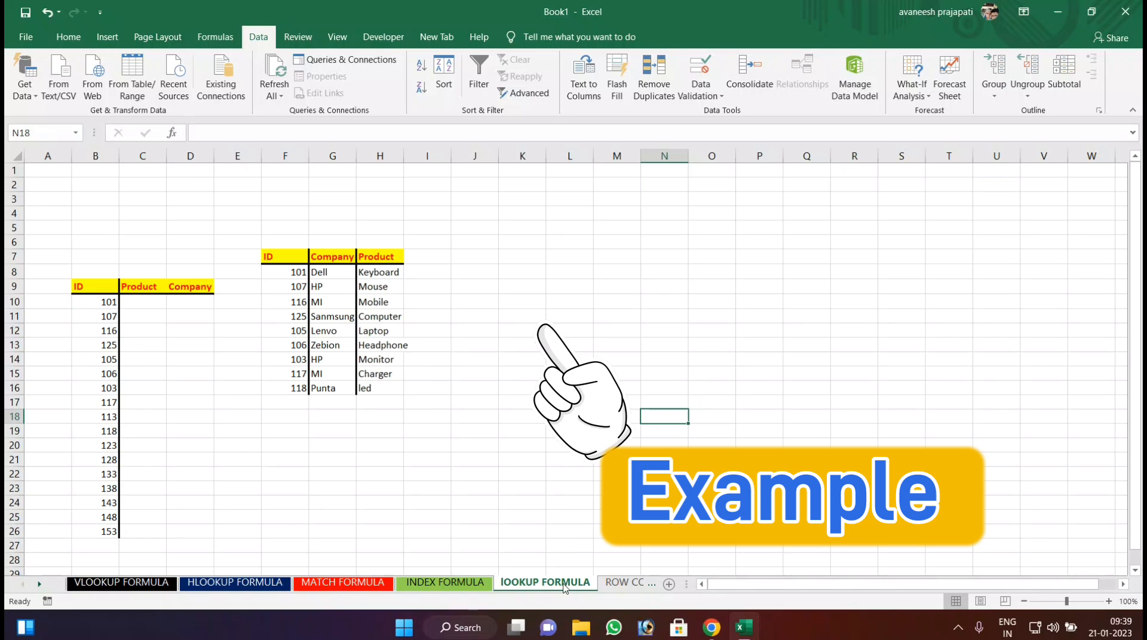
{"action": "left_click", "coordinate": [143, 303]}
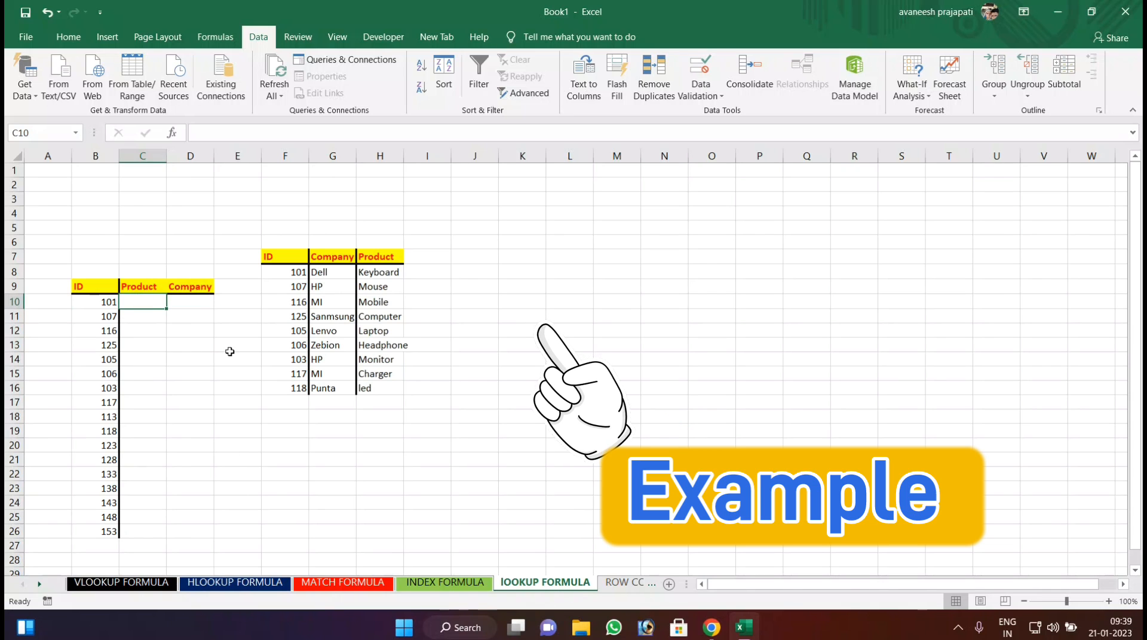
{"action": "type", "text": "="}
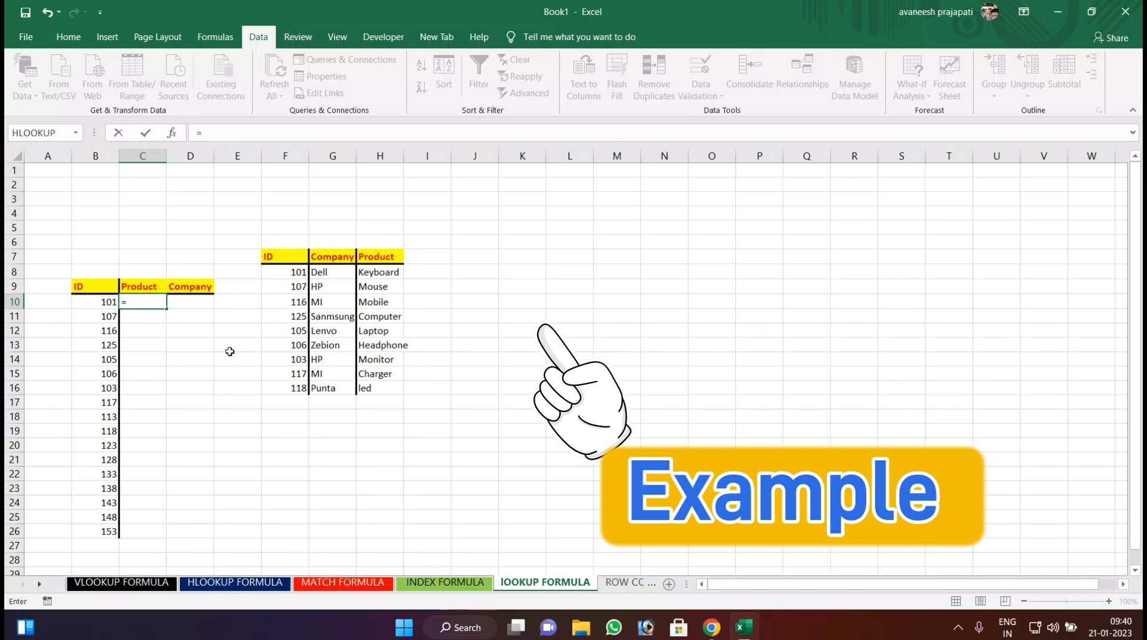
{"action": "type", "text": "LOOK"}
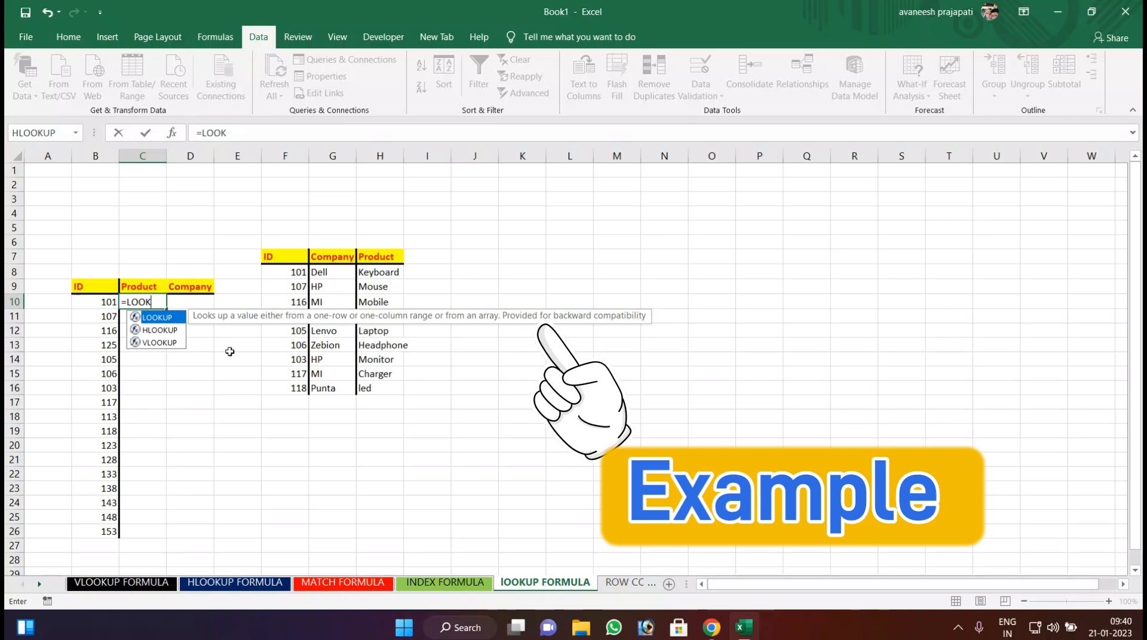
{"action": "type", "text": "UP("}
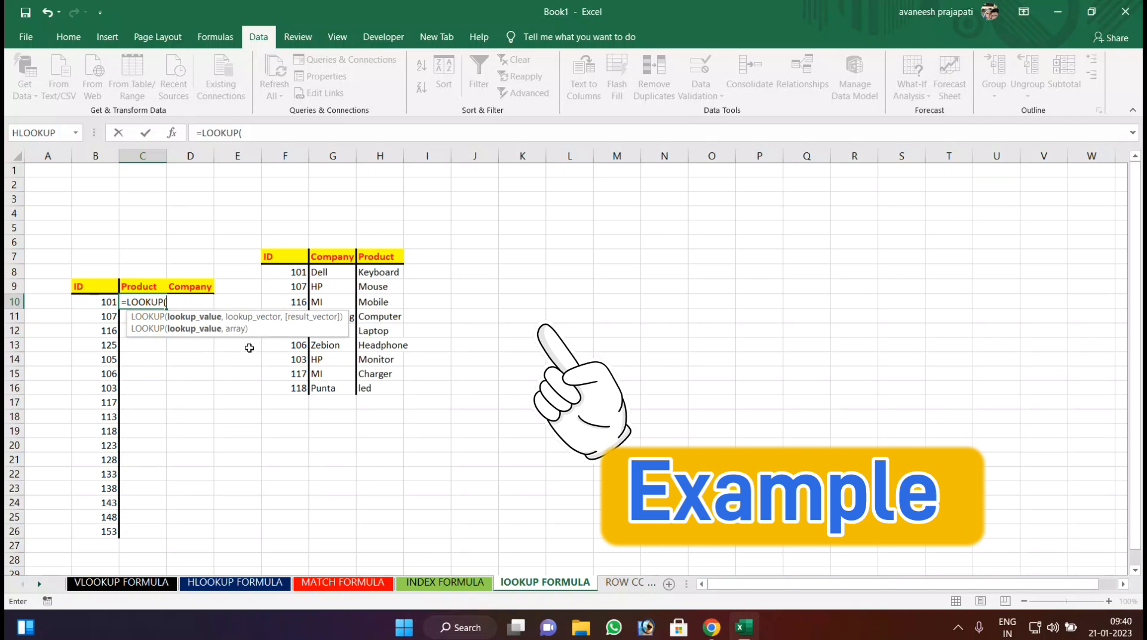
{"action": "left_click", "coordinate": [100, 301]}
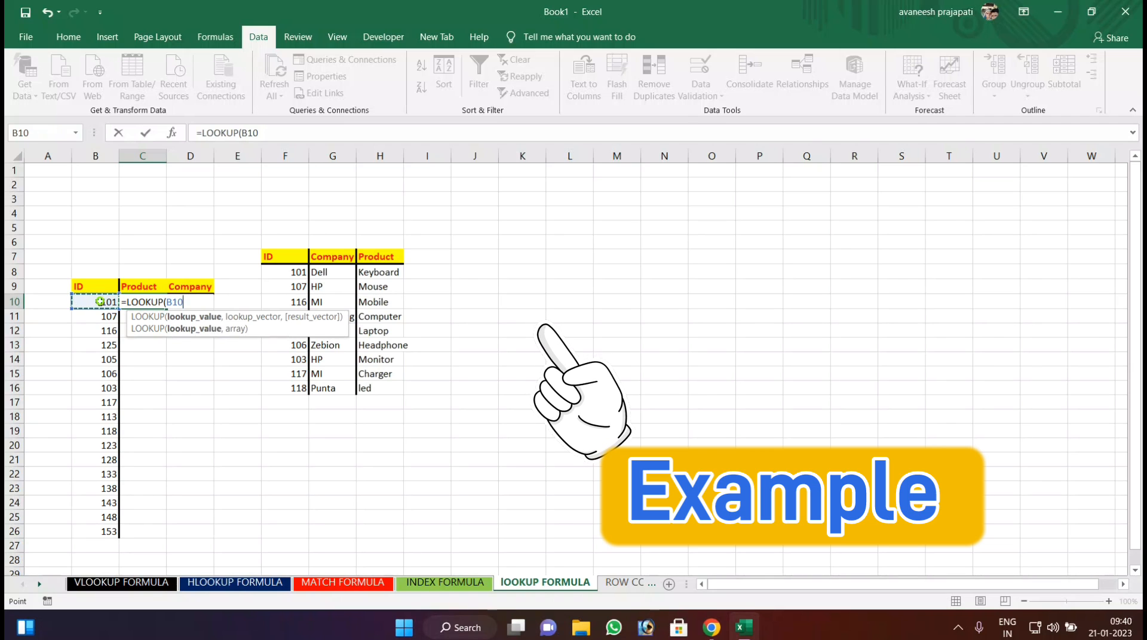
{"action": "type", "text": ","}
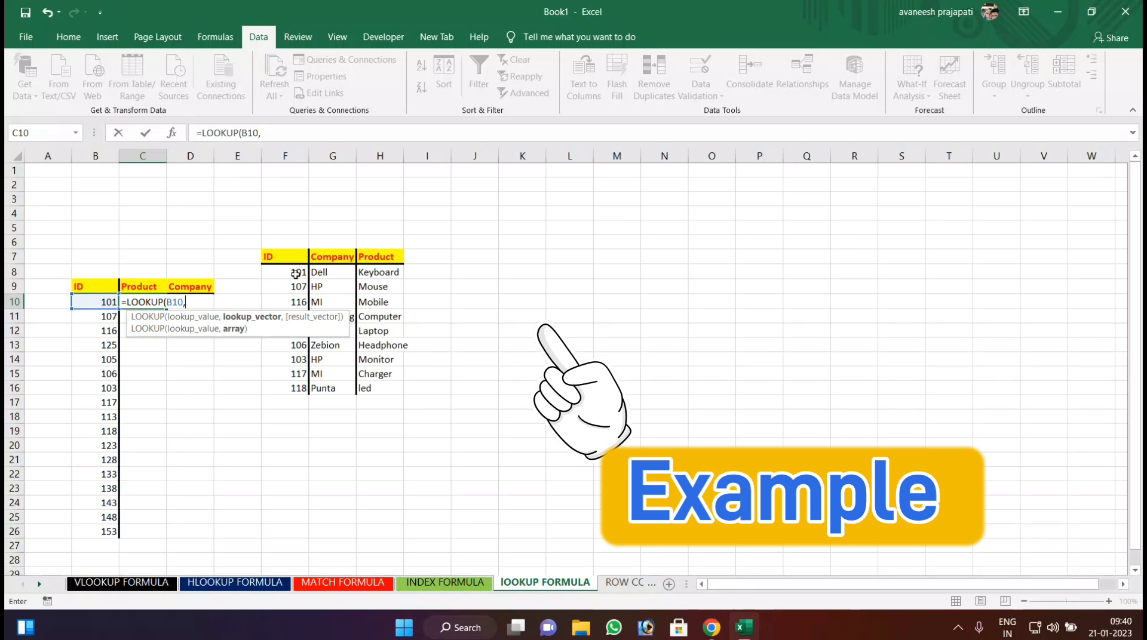
{"action": "left_click_drag", "start_coordinate": [289, 273], "coordinate": [289, 389]}
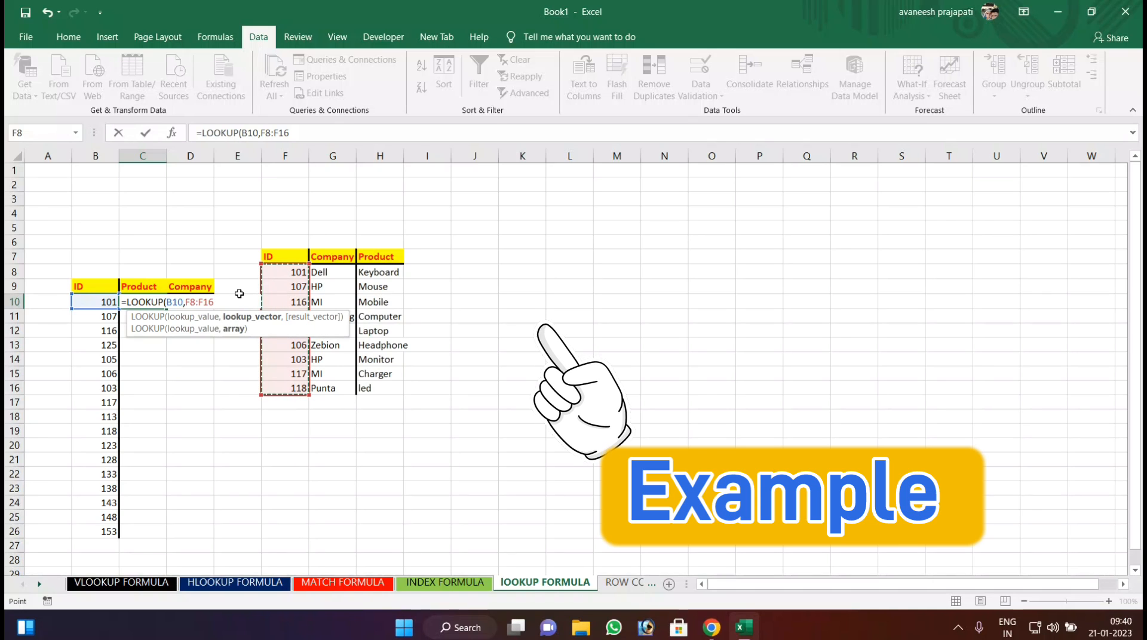
{"action": "type", "text": ","}
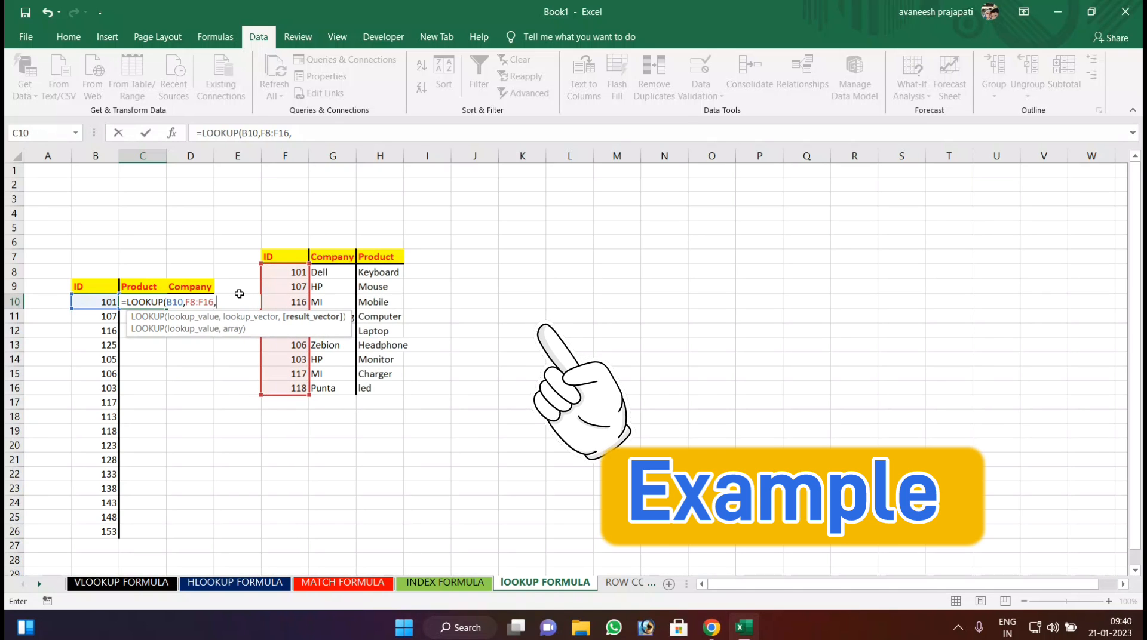
{"action": "left_click_drag", "start_coordinate": [374, 274], "coordinate": [383, 388]}
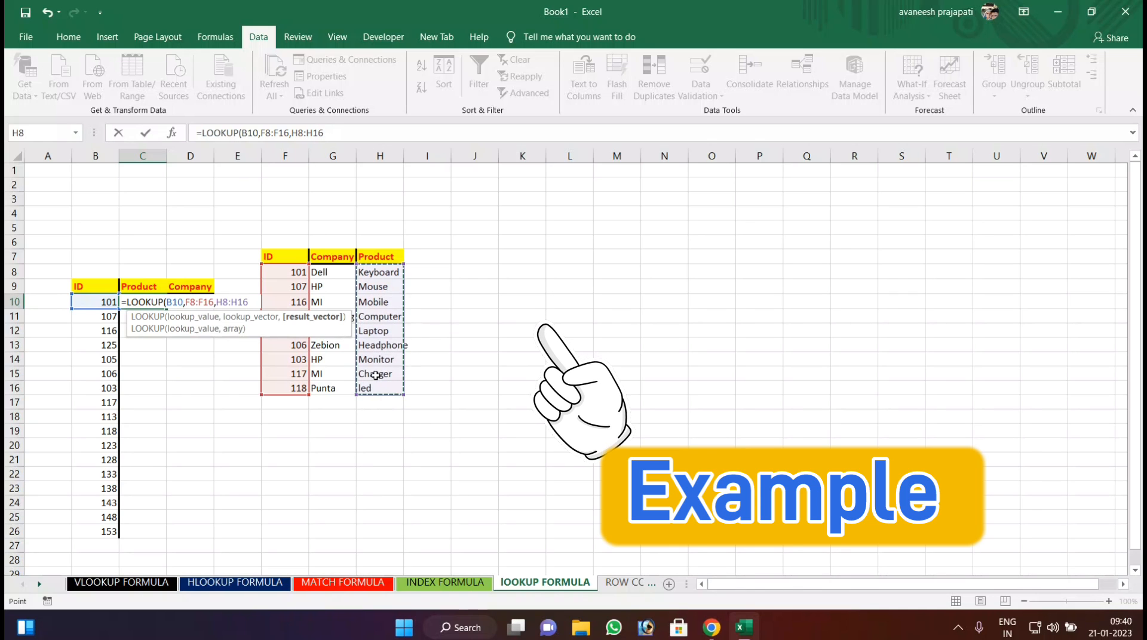
{"action": "key", "text": "Return"}
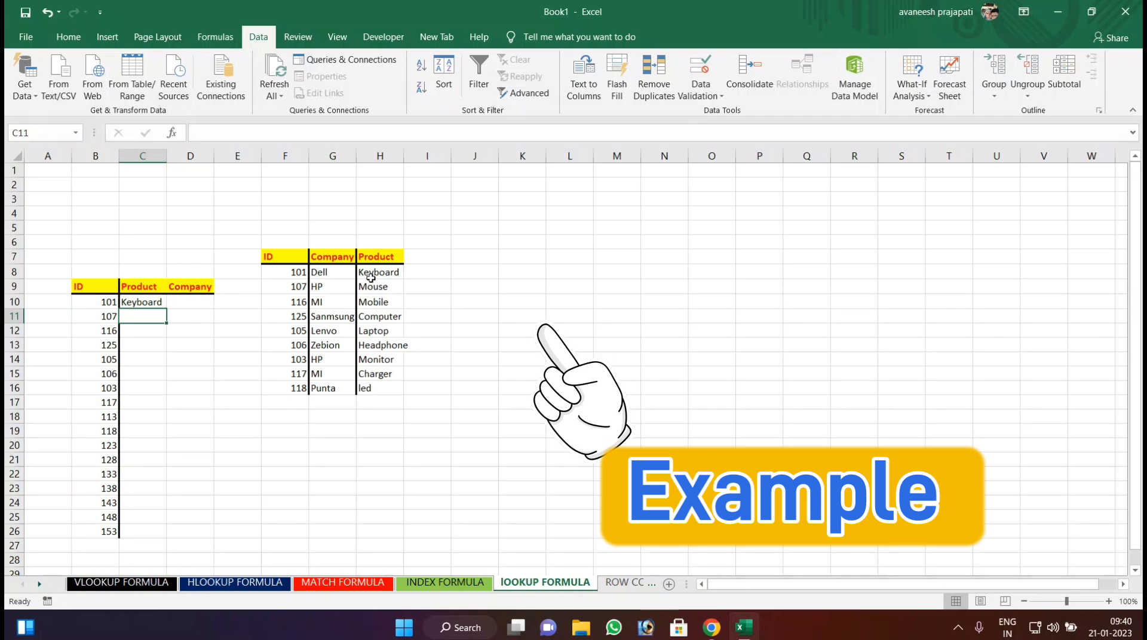
{"action": "left_click", "coordinate": [141, 300]}
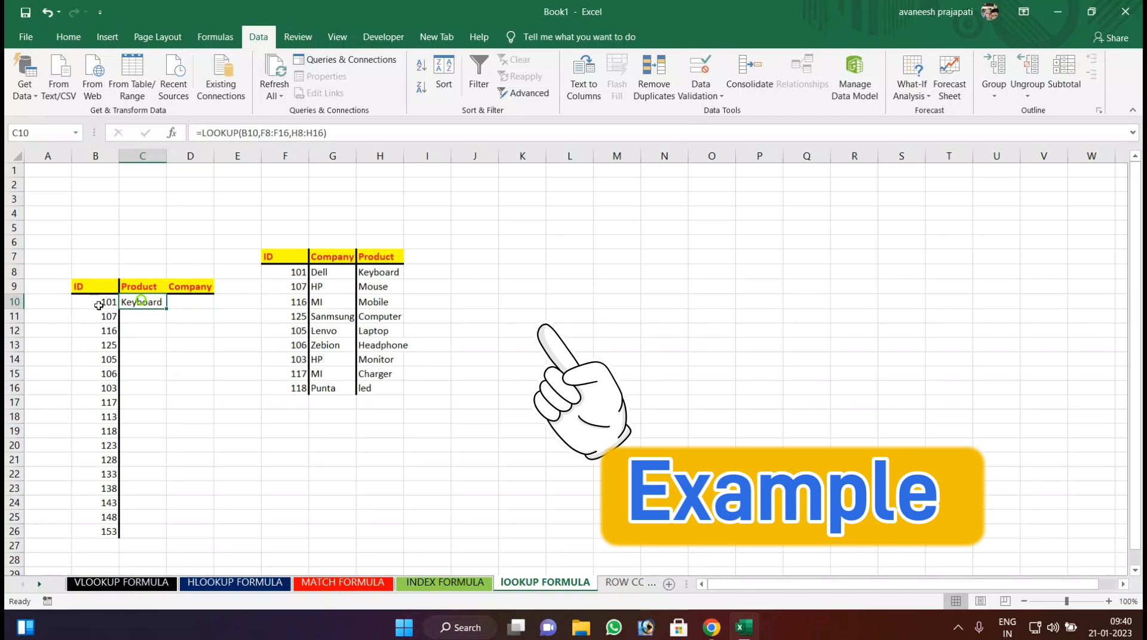
{"action": "left_click_drag", "start_coordinate": [166, 309], "coordinate": [166, 410]}
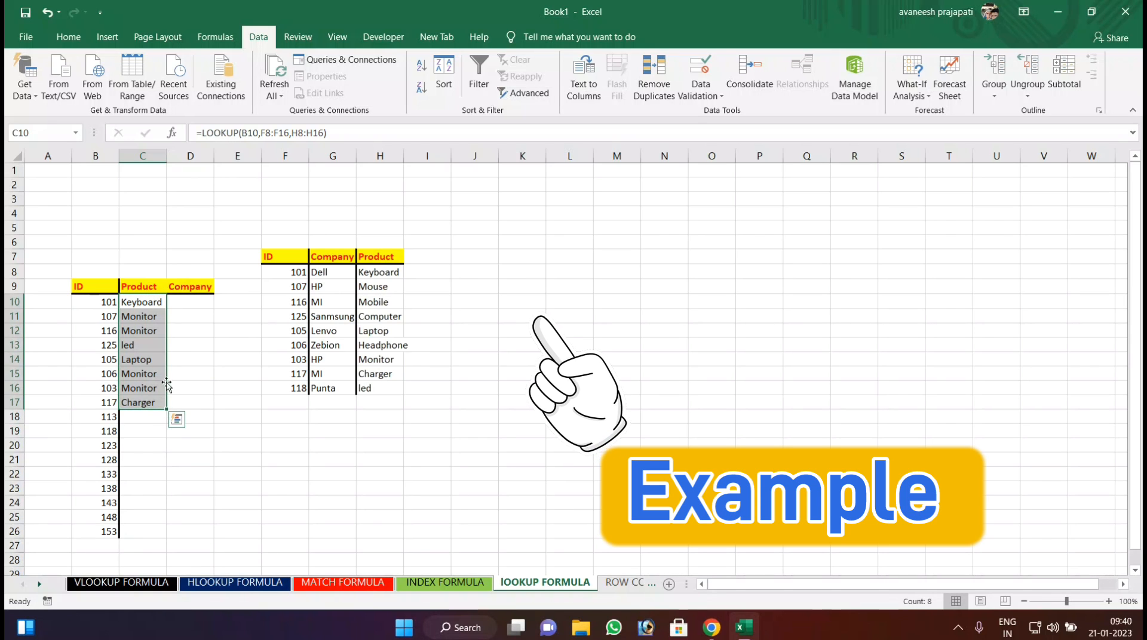
Enter =LOOKUP(B10,F8:F16,G8:G16) in Company cell D10 and fill it down to D17.
{"action": "left_click", "coordinate": [182, 301]}
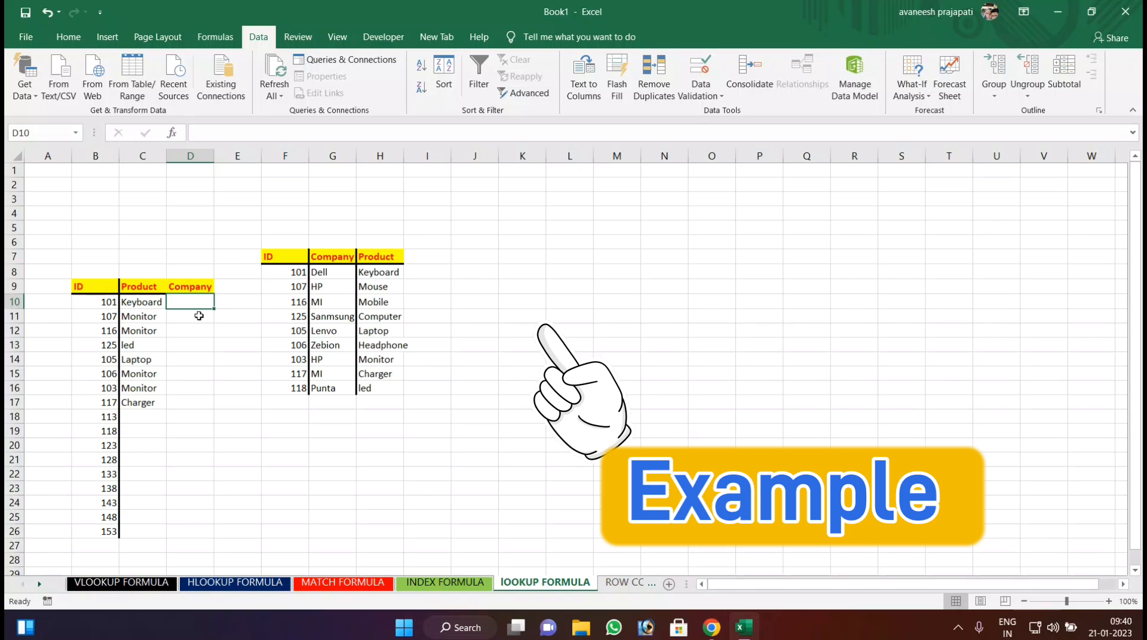
{"action": "type", "text": "=L"}
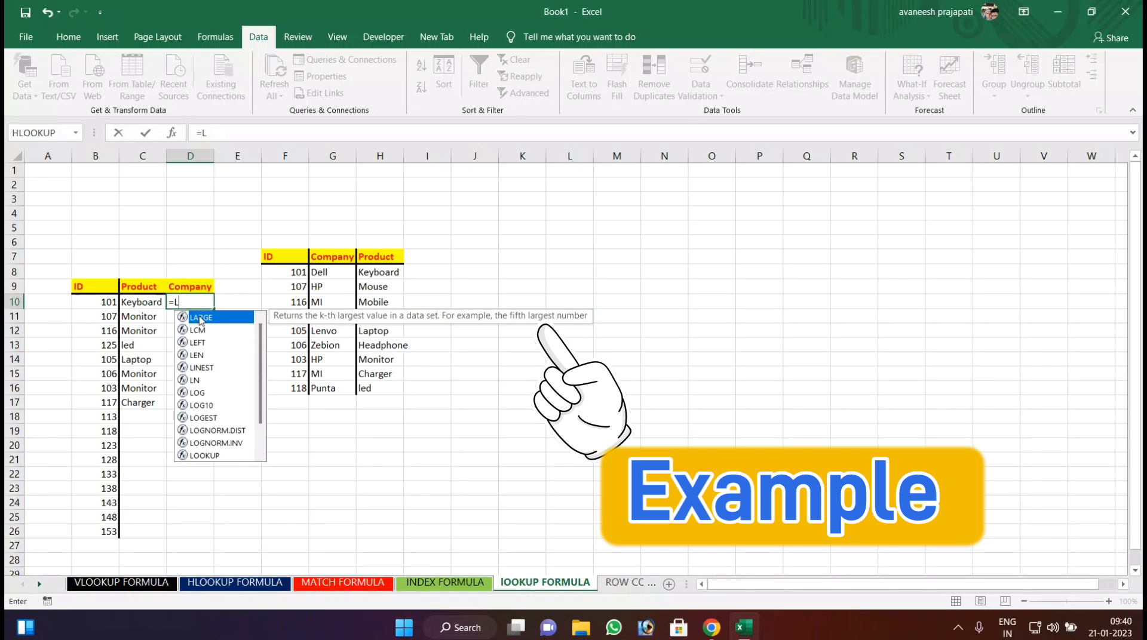
{"action": "type", "text": "OOKU"}
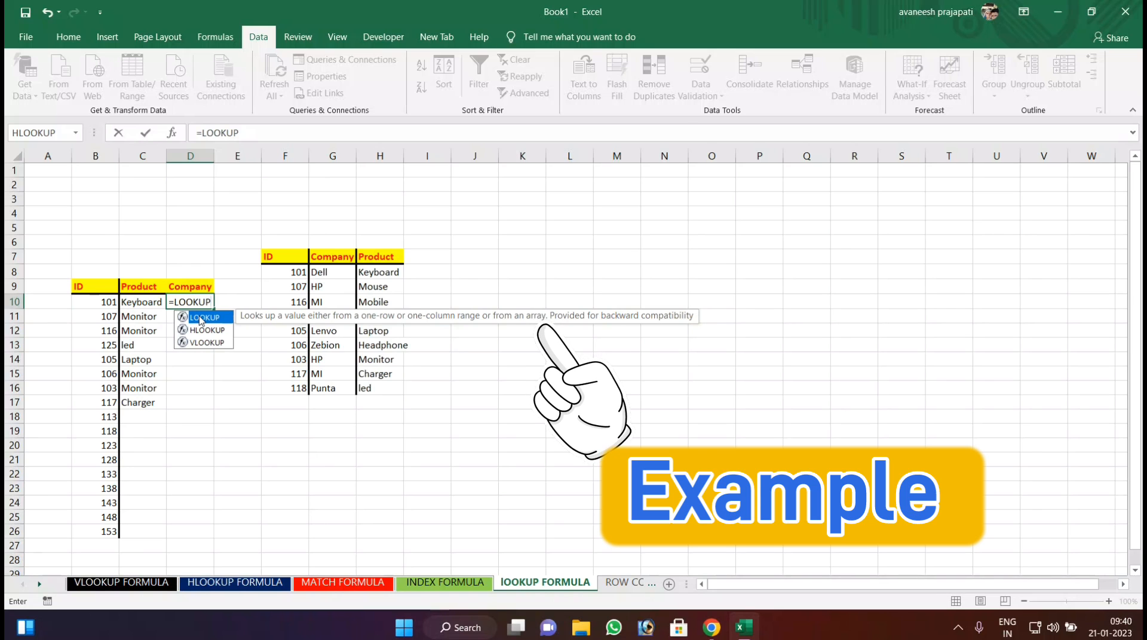
{"action": "type", "text": "P"}
{"action": "double_click", "coordinate": [201, 318]}
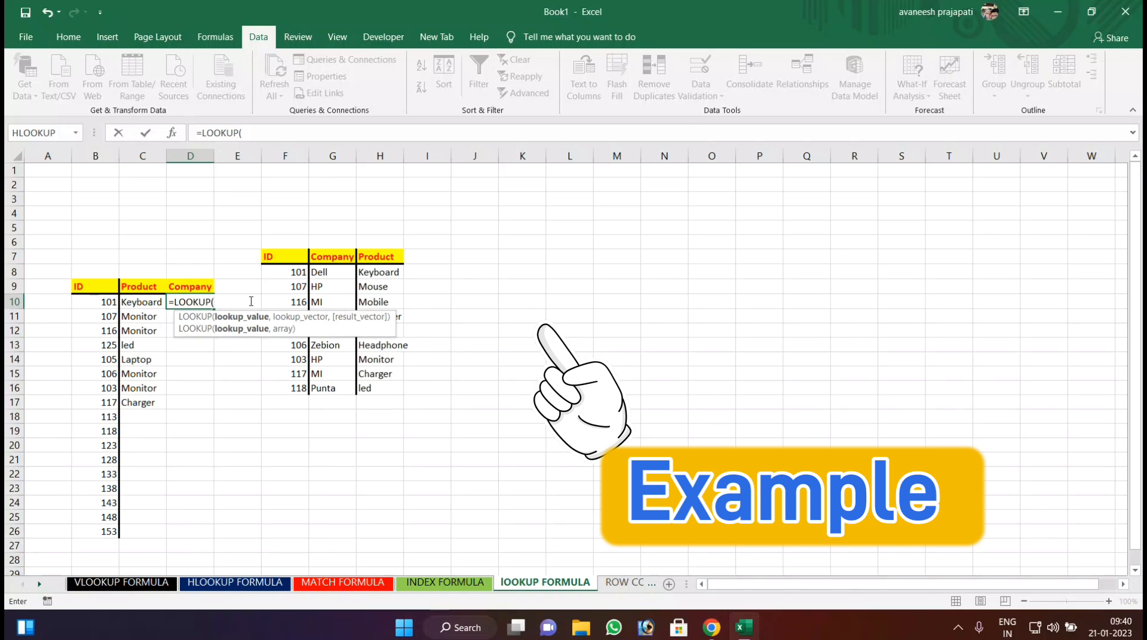
{"action": "left_click", "coordinate": [103, 302]}
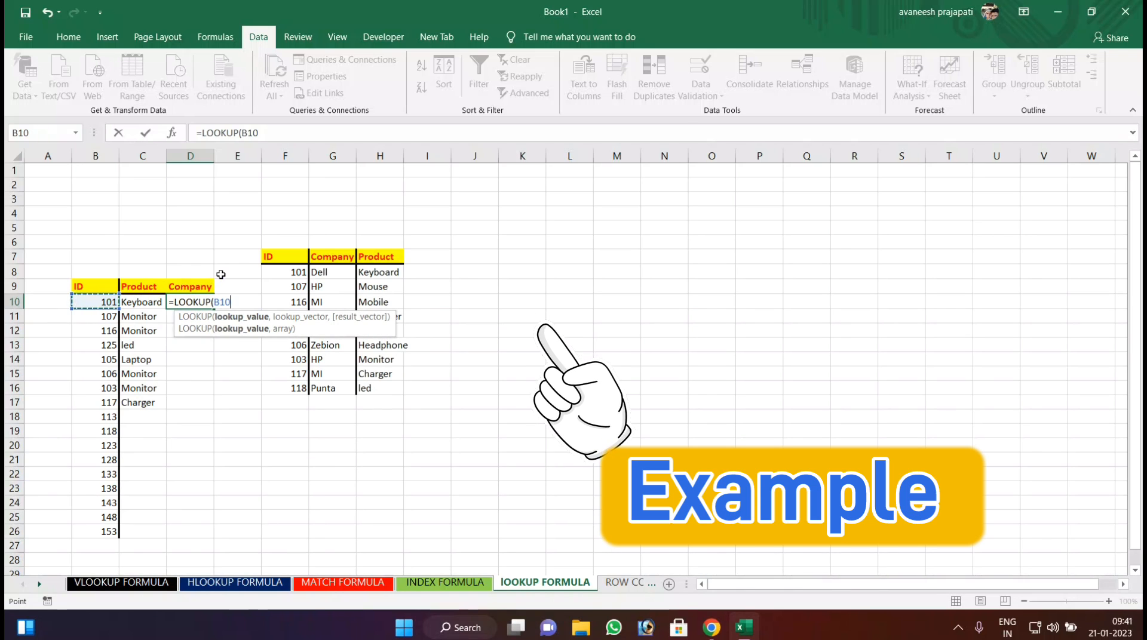
{"action": "type", "text": ","}
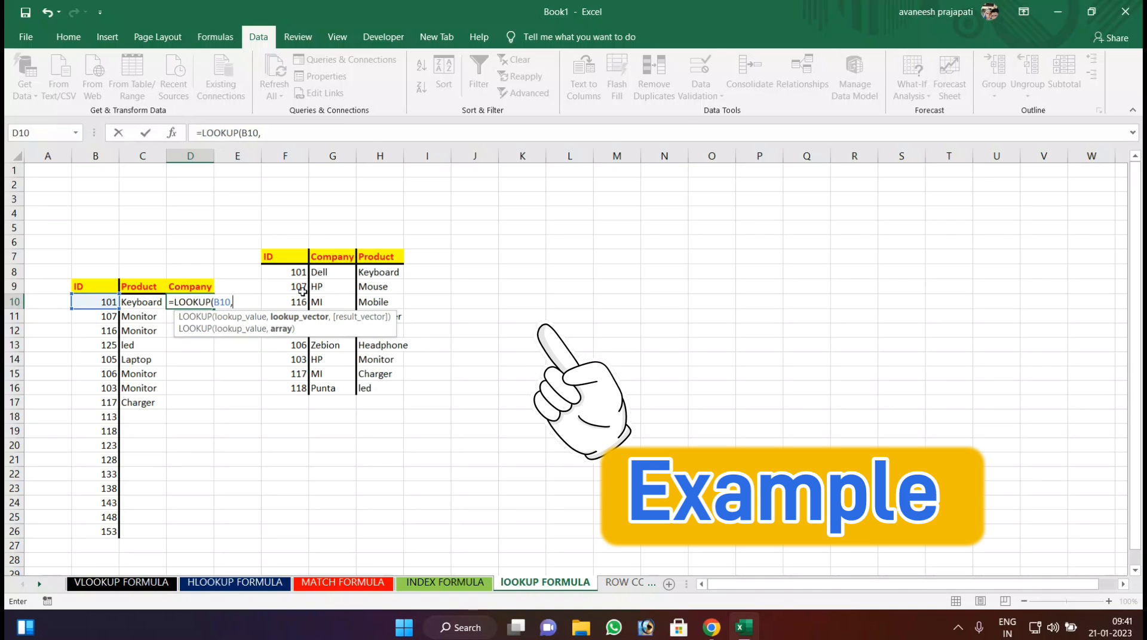
{"action": "left_click", "coordinate": [280, 277]}
{"action": "left_click_drag", "start_coordinate": [280, 277], "coordinate": [287, 388]}
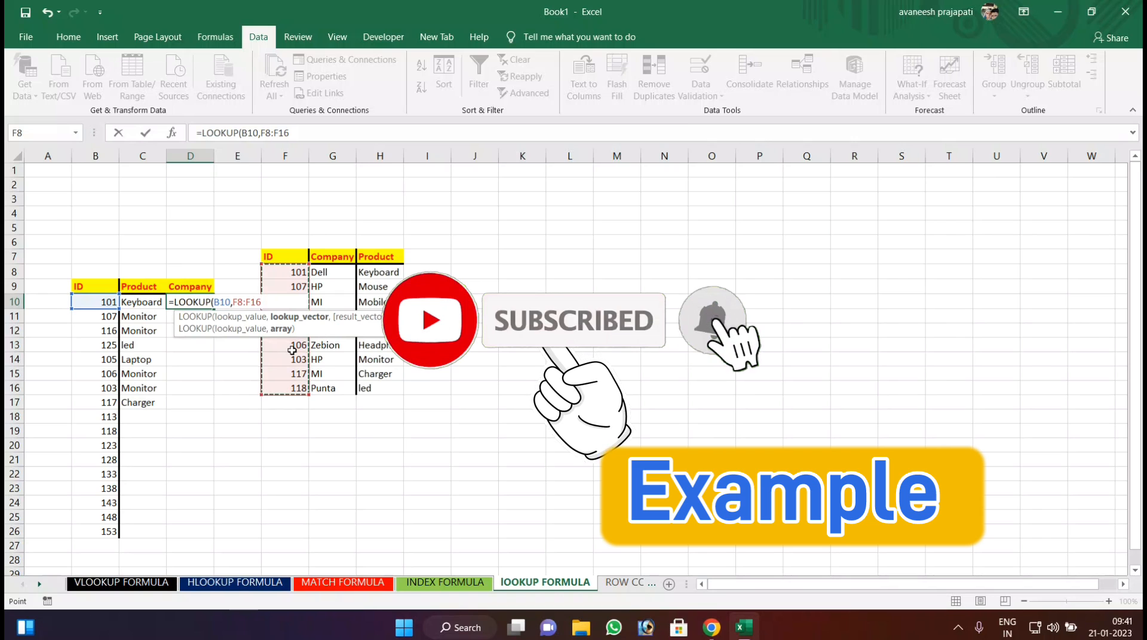
{"action": "type", "text": ","}
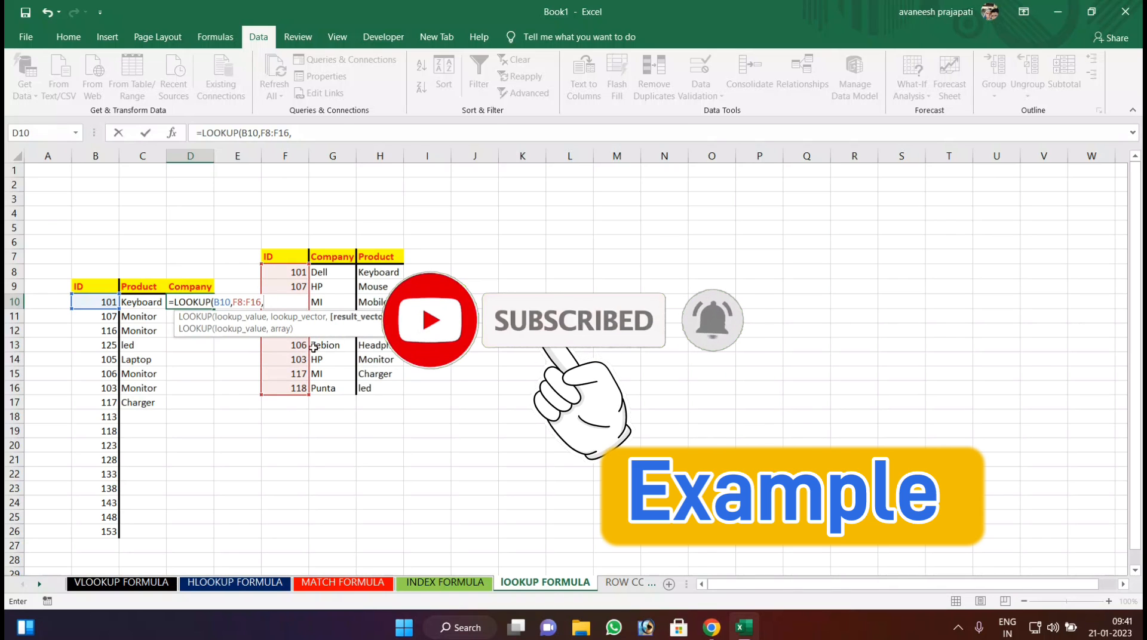
{"action": "left_click_drag", "start_coordinate": [331, 272], "coordinate": [344, 389]}
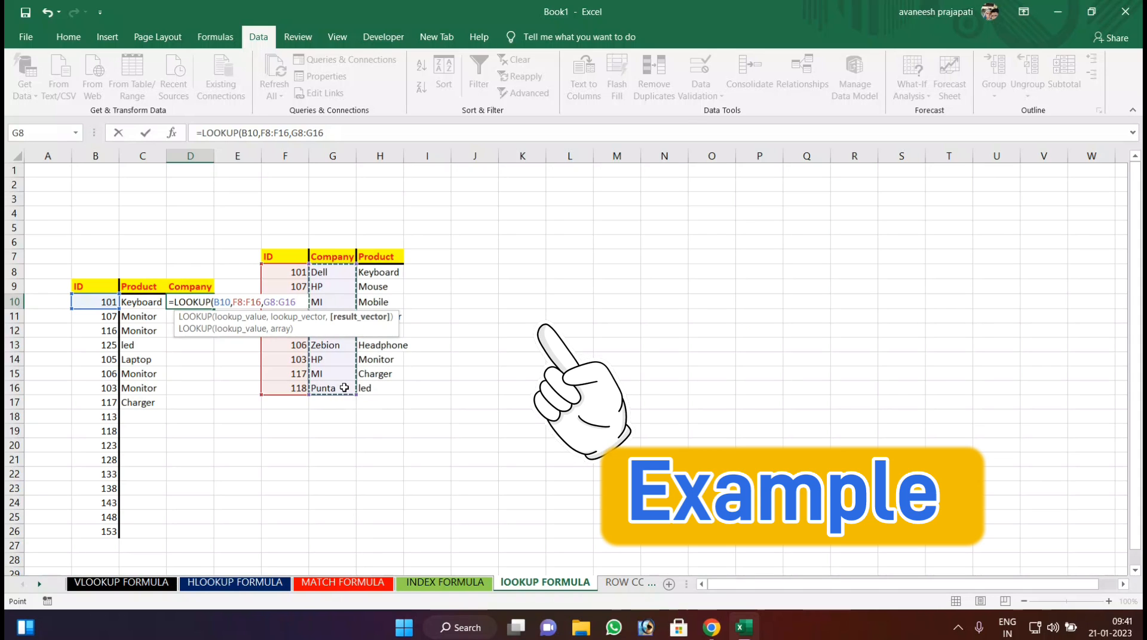
{"action": "key", "text": "Return"}
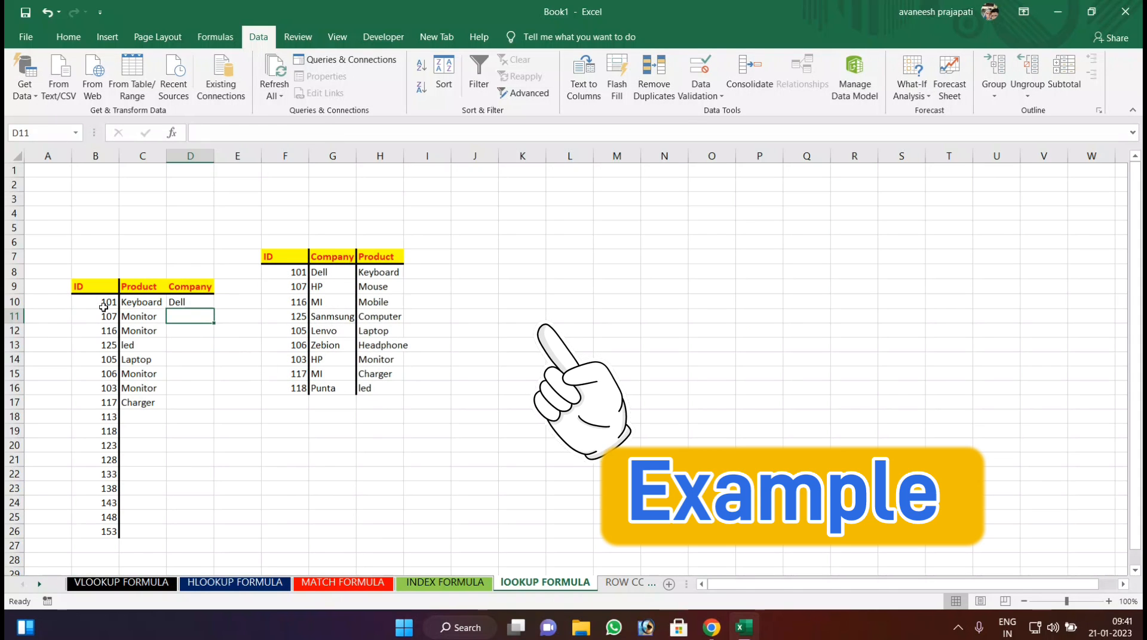
{"action": "left_click", "coordinate": [181, 301]}
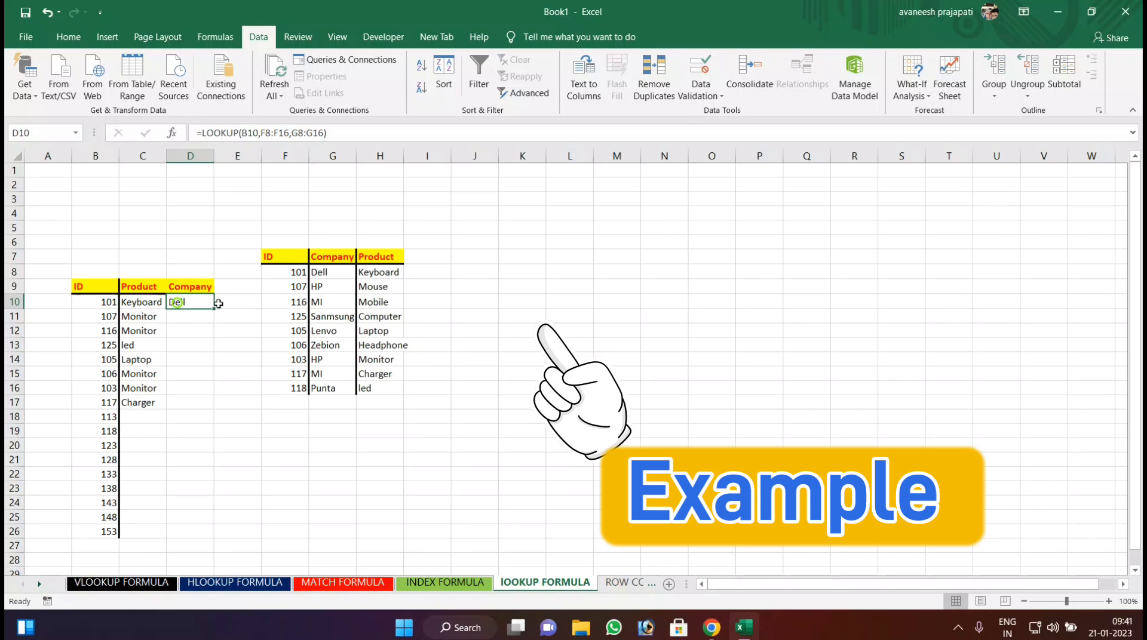
{"action": "left_click_drag", "start_coordinate": [213, 311], "coordinate": [203, 406]}
Try ID 101 in B12 to test the lookup formulas, and undo the change.
{"action": "left_click", "coordinate": [98, 331]}
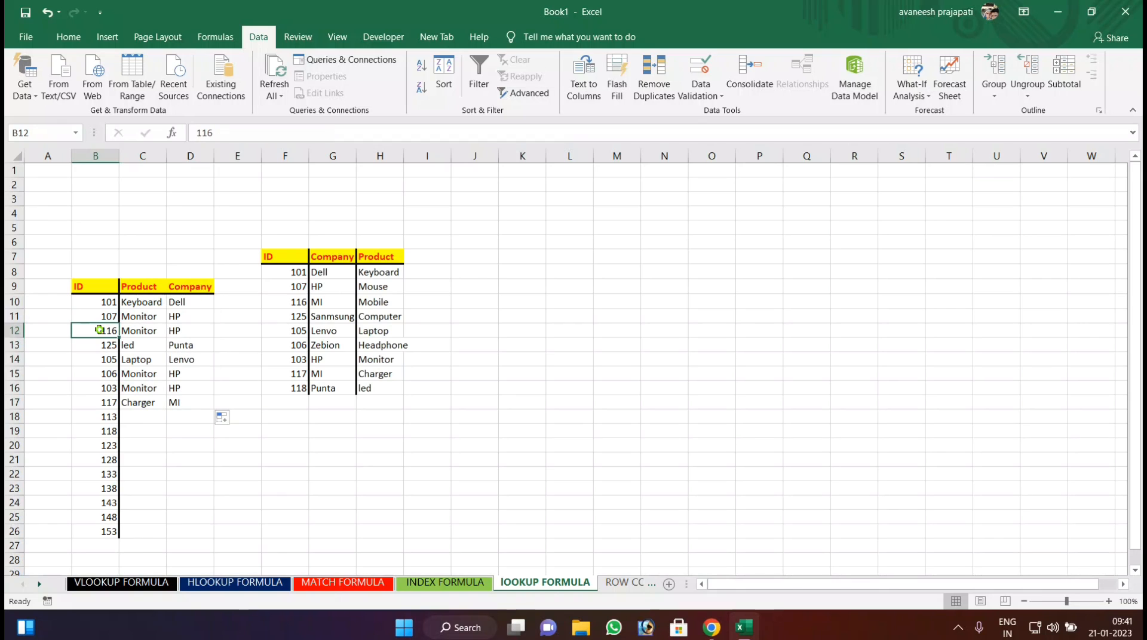
{"action": "type", "text": "101"}
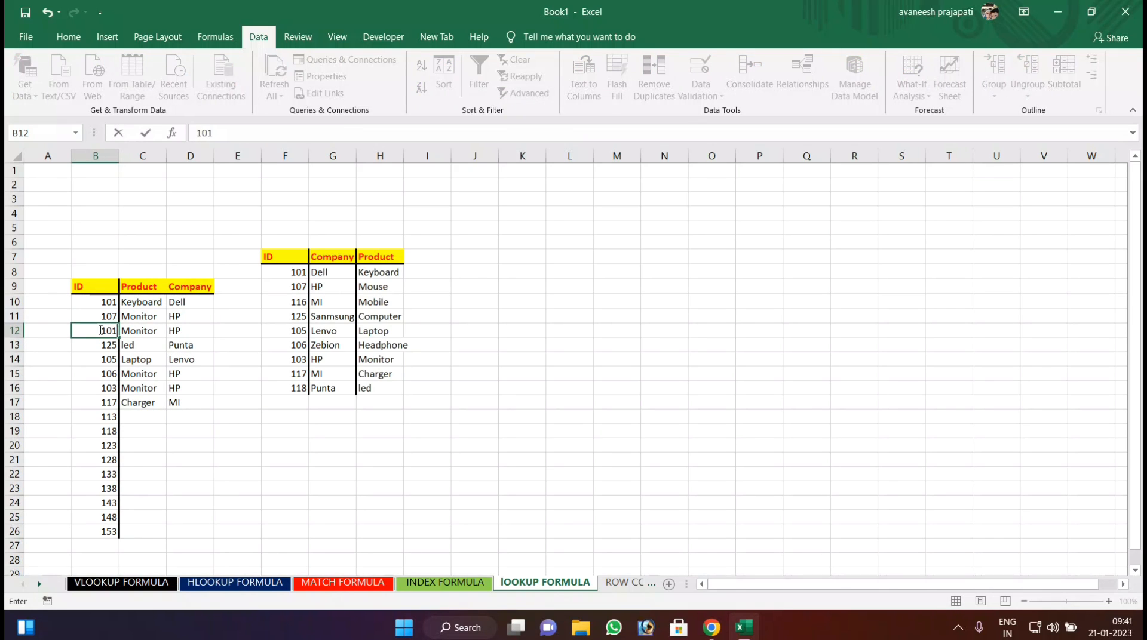
{"action": "key", "text": "Return"}
{"action": "left_click", "coordinate": [100, 331]}
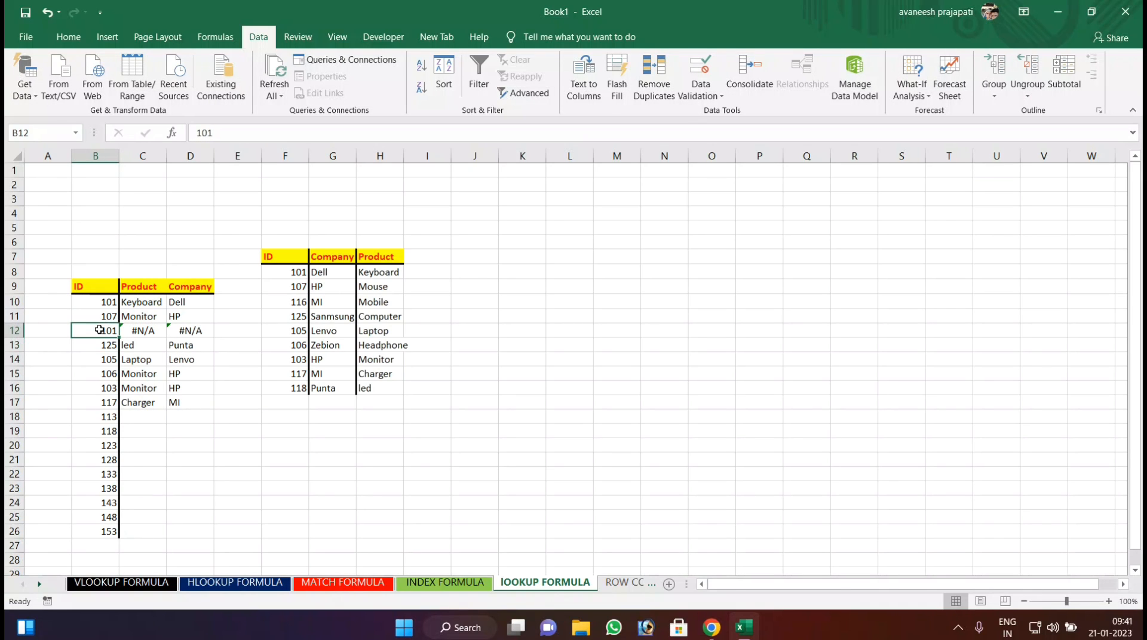
{"action": "key", "text": "ctrl+z"}
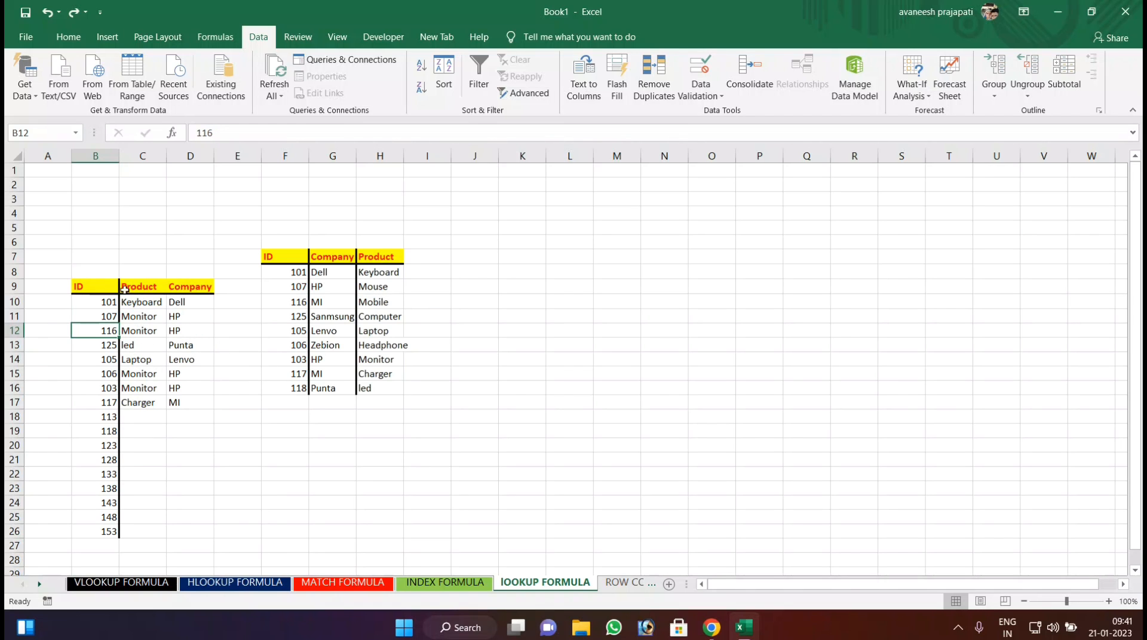
{"action": "left_click", "coordinate": [107, 300]}
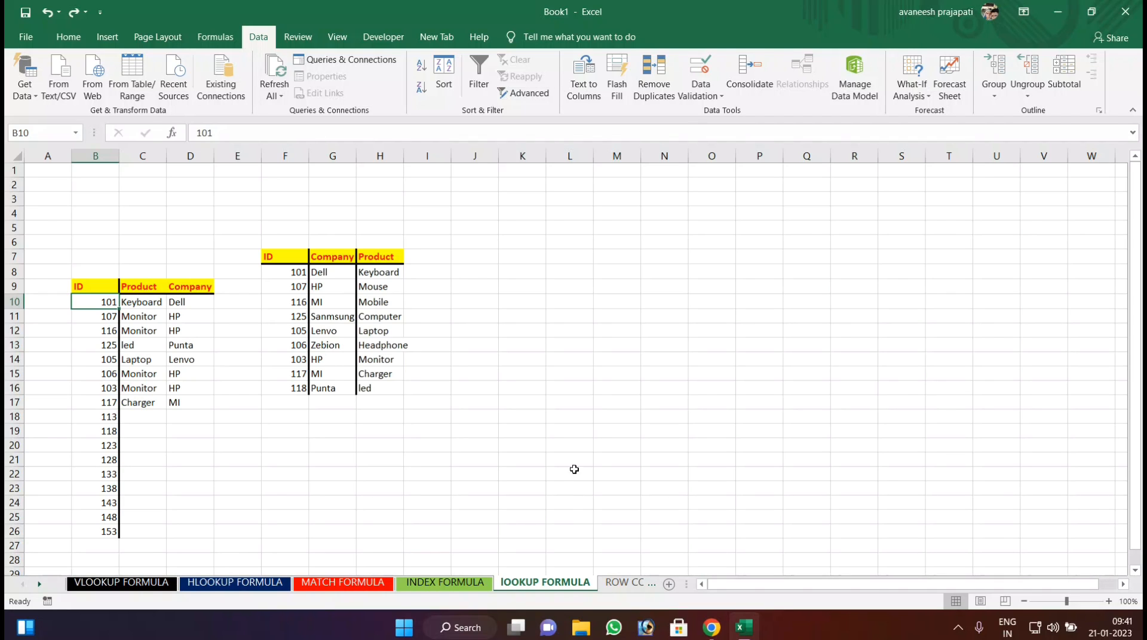
On the ROW COLUMN sheet, enter =ROW(L3) in F8 to return that cell's row number.
{"action": "left_click", "coordinate": [624, 588]}
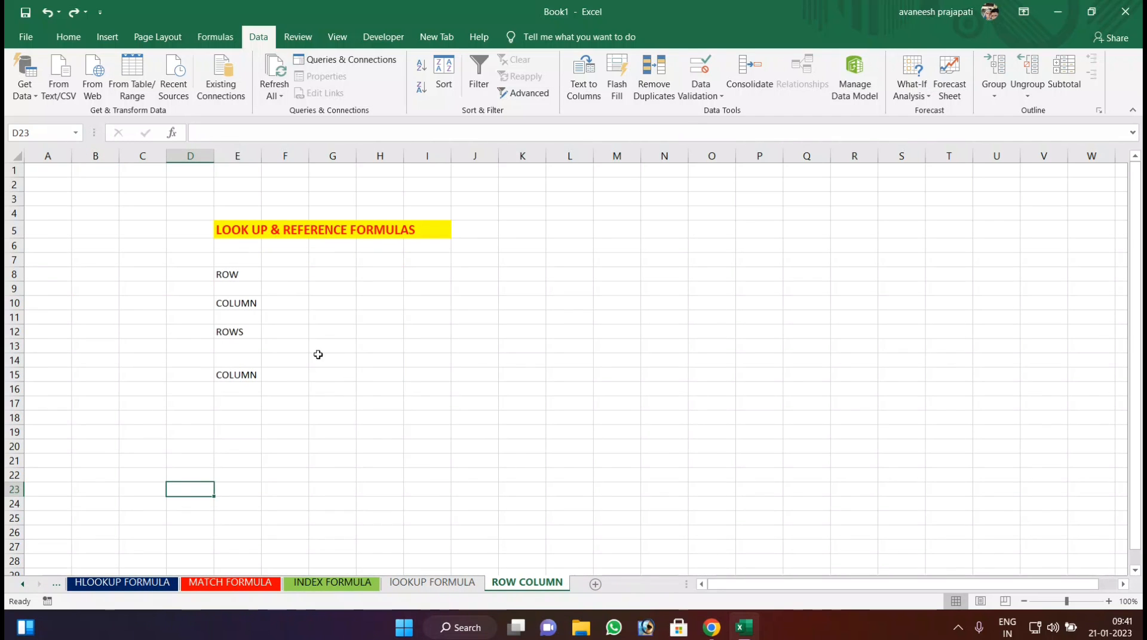
{"action": "left_click", "coordinate": [293, 273]}
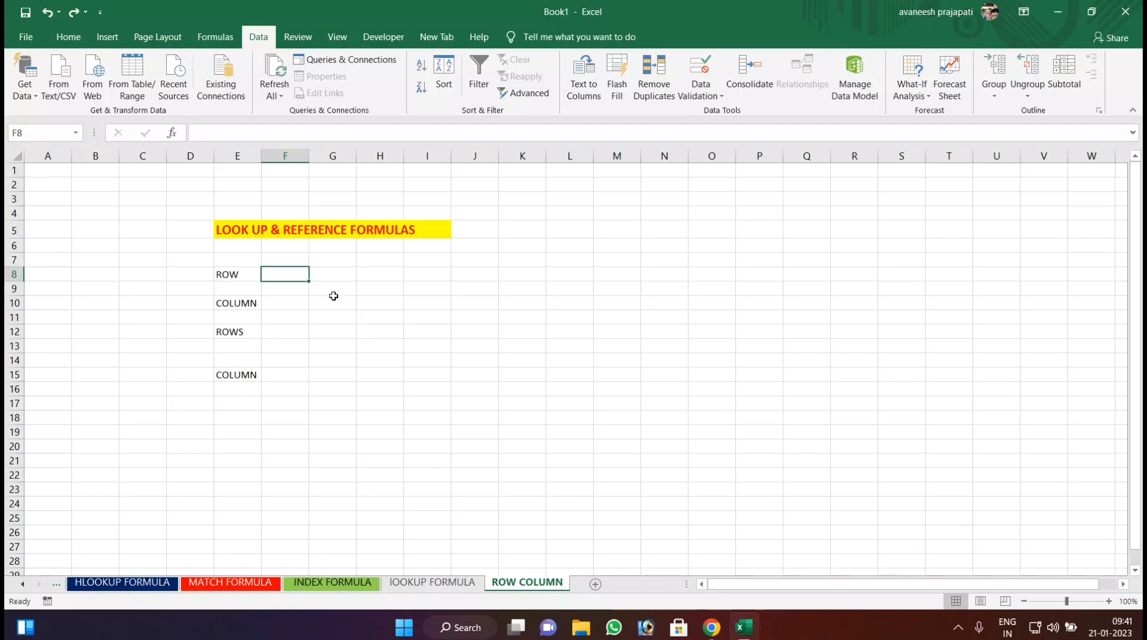
{"action": "type", "text": "=R"}
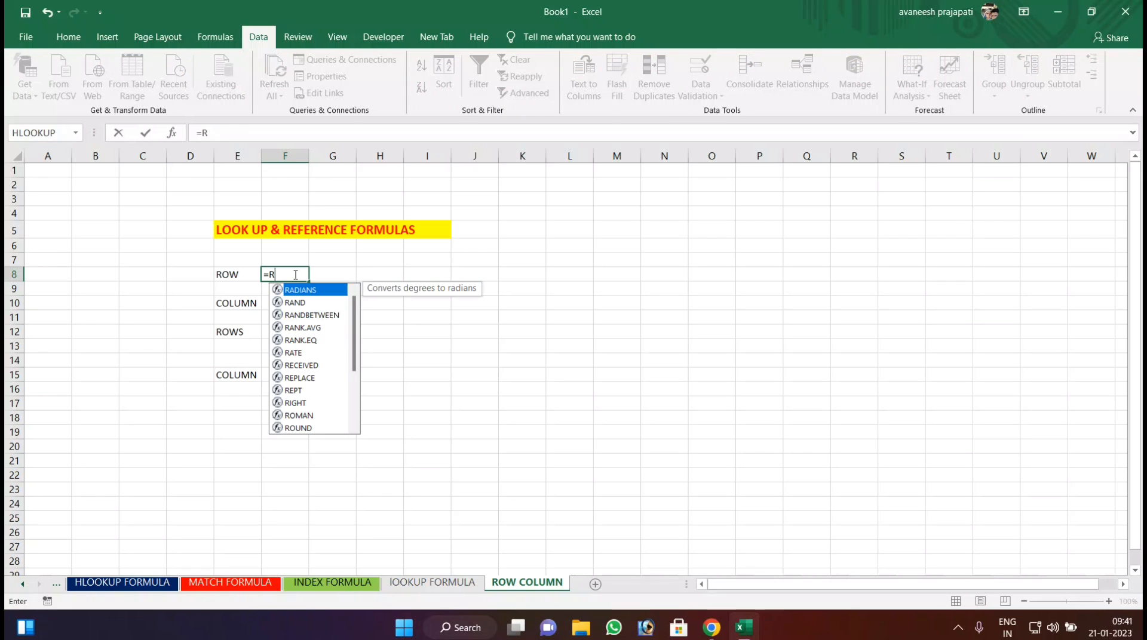
{"action": "type", "text": "OW"}
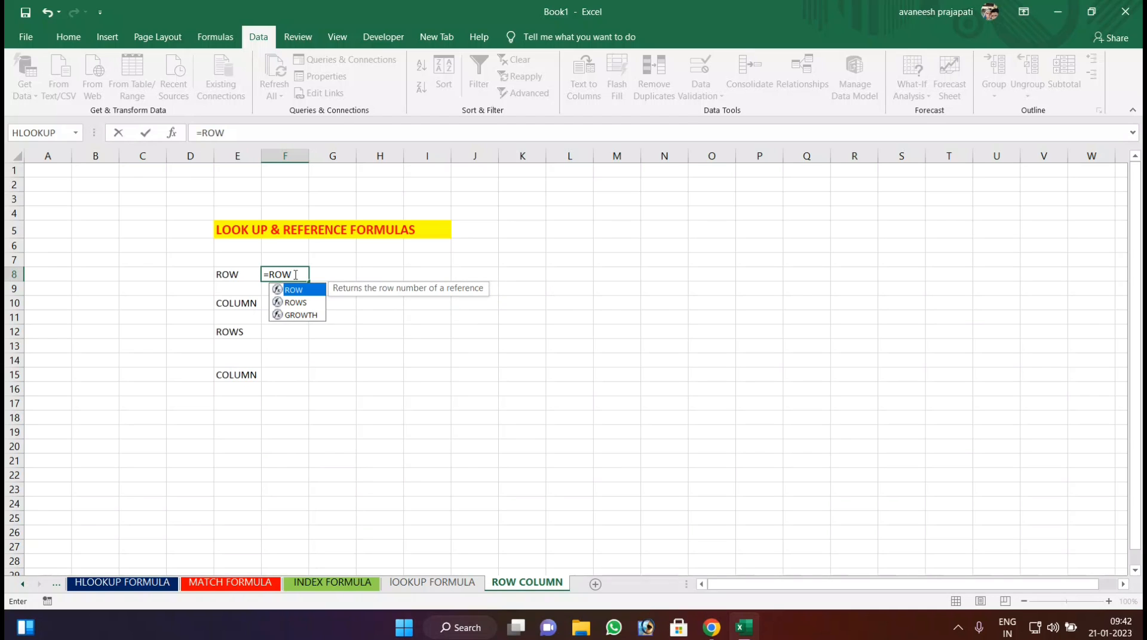
{"action": "type", "text": "("}
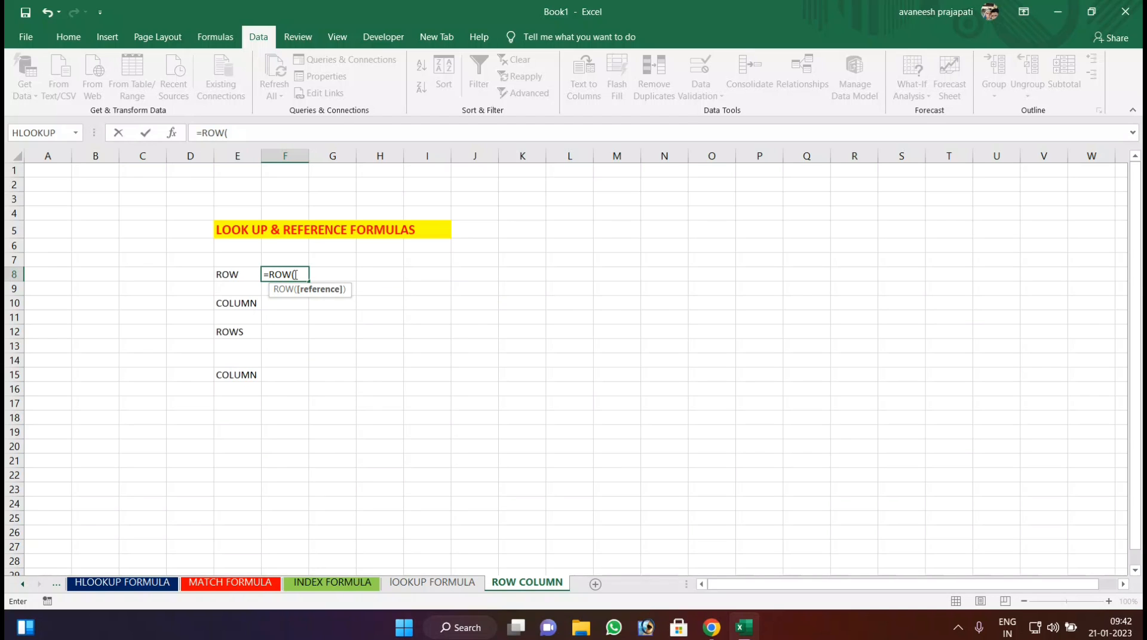
{"action": "left_click", "coordinate": [578, 200]}
{"action": "key", "text": "Return"}
{"action": "left_click", "coordinate": [576, 195]}
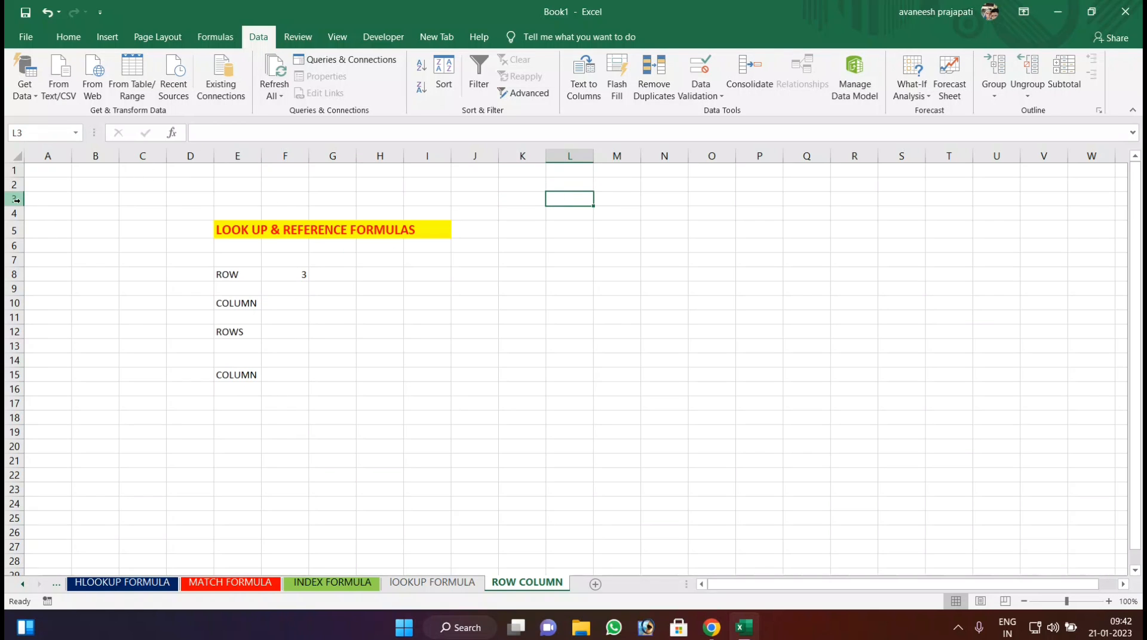
Enter =COLUMN(K4) in F10 beside the COLUMN label to return that cell's column number.
{"action": "left_click", "coordinate": [281, 304]}
{"action": "type", "text": "="}
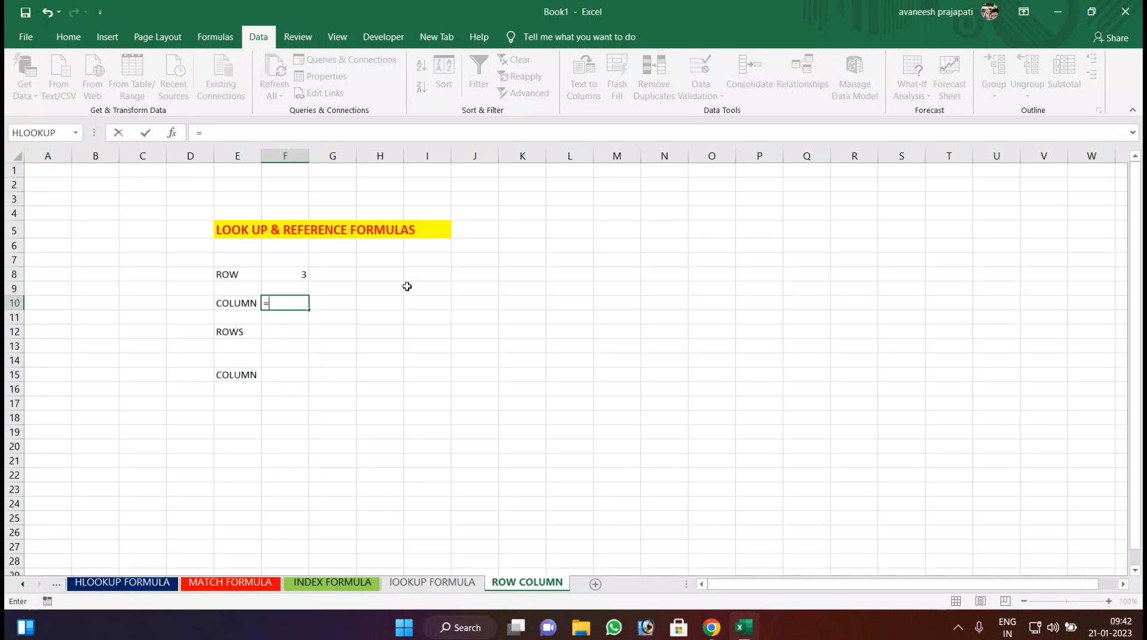
{"action": "type", "text": "COL"}
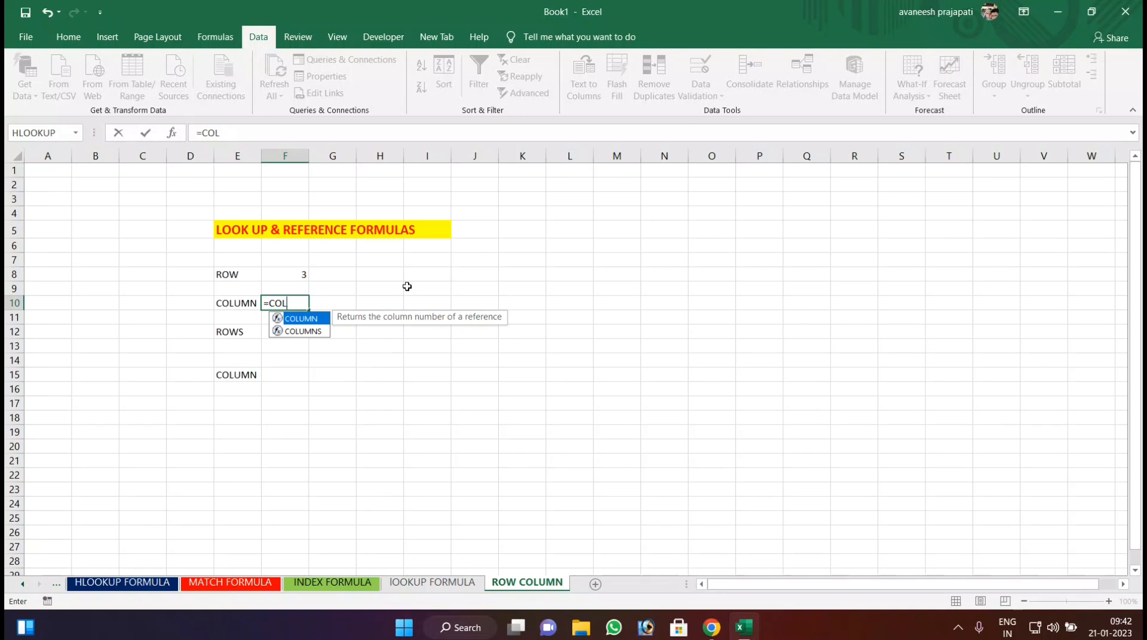
{"action": "type", "text": "UMN("}
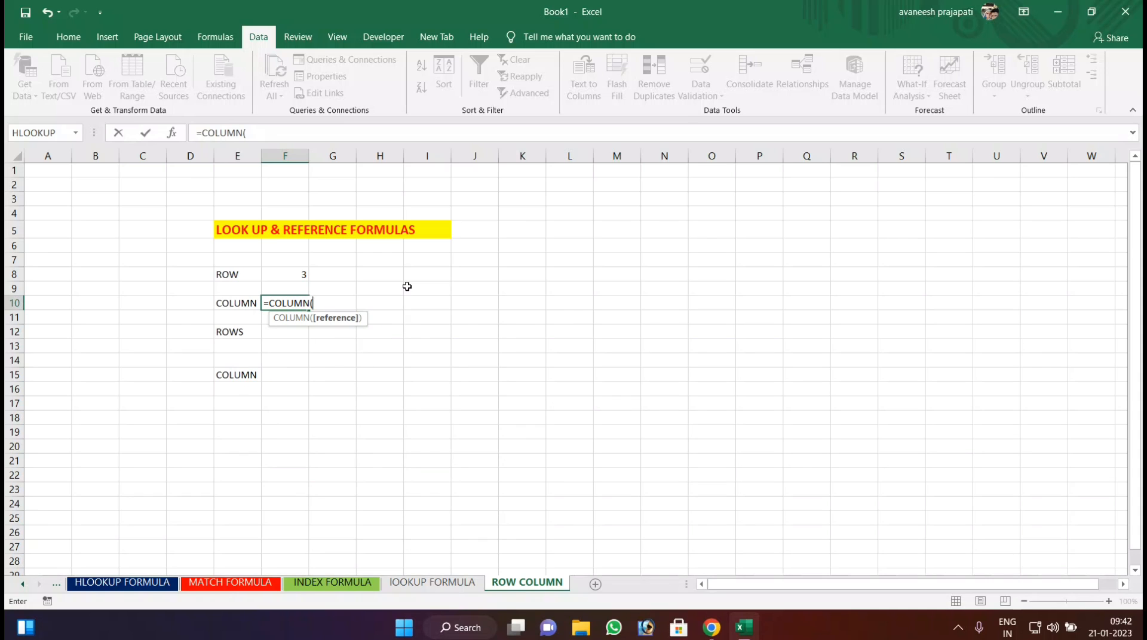
{"action": "left_click", "coordinate": [518, 213]}
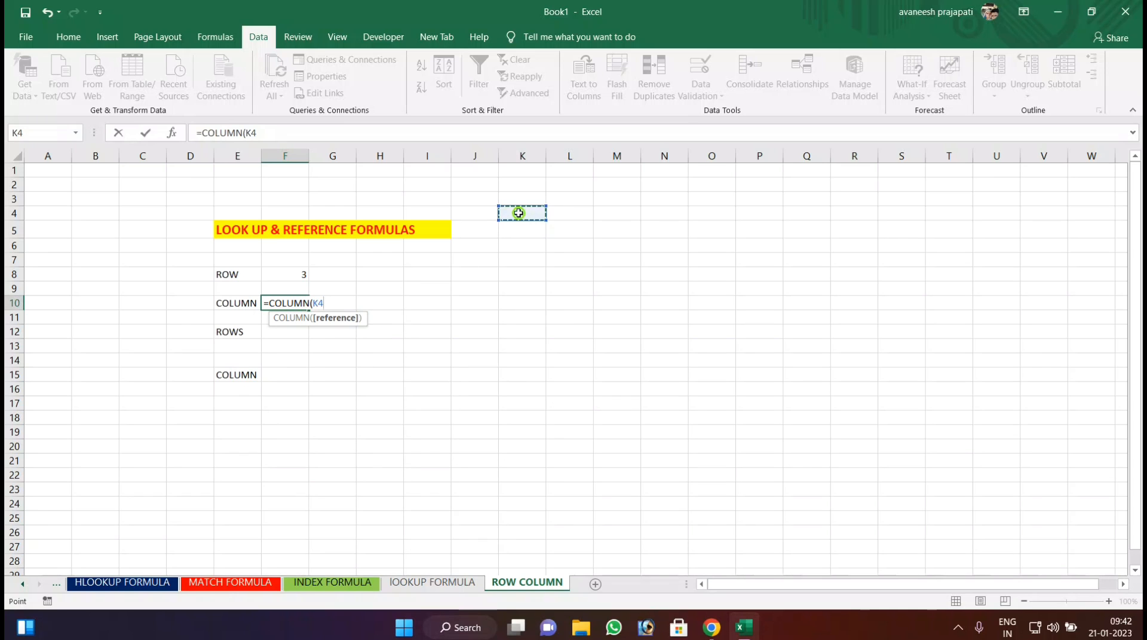
{"action": "type", "text": ")"}
{"action": "key", "text": "Return"}
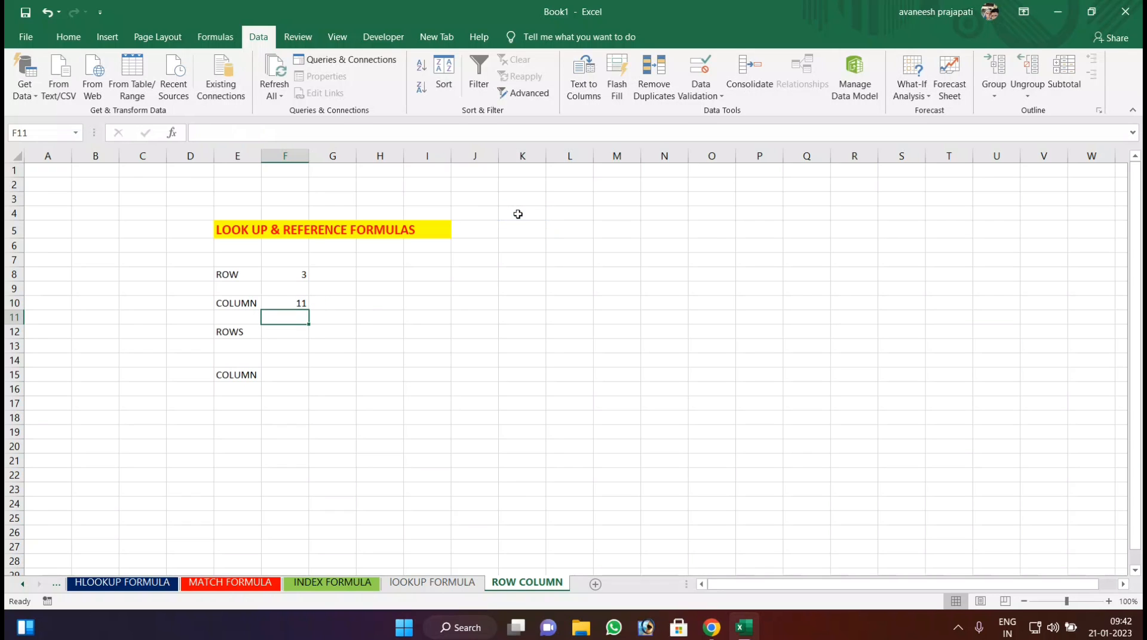
{"action": "left_click", "coordinate": [519, 214]}
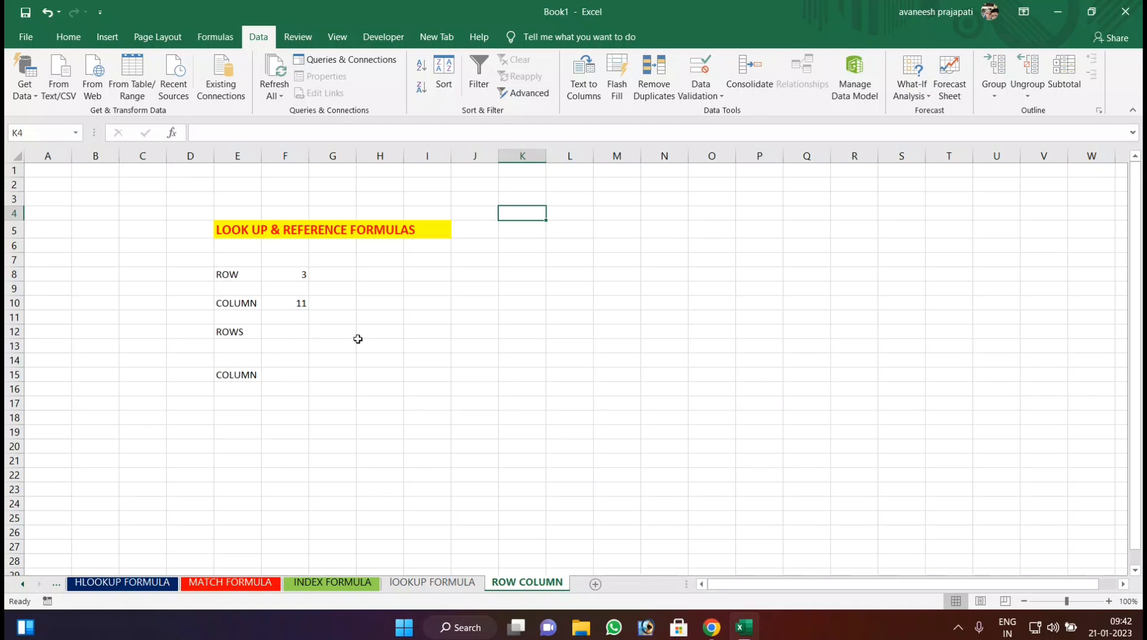
Enter =ROWS(K5:K13) in F12 to count the rows in that range.
{"action": "left_click", "coordinate": [293, 333]}
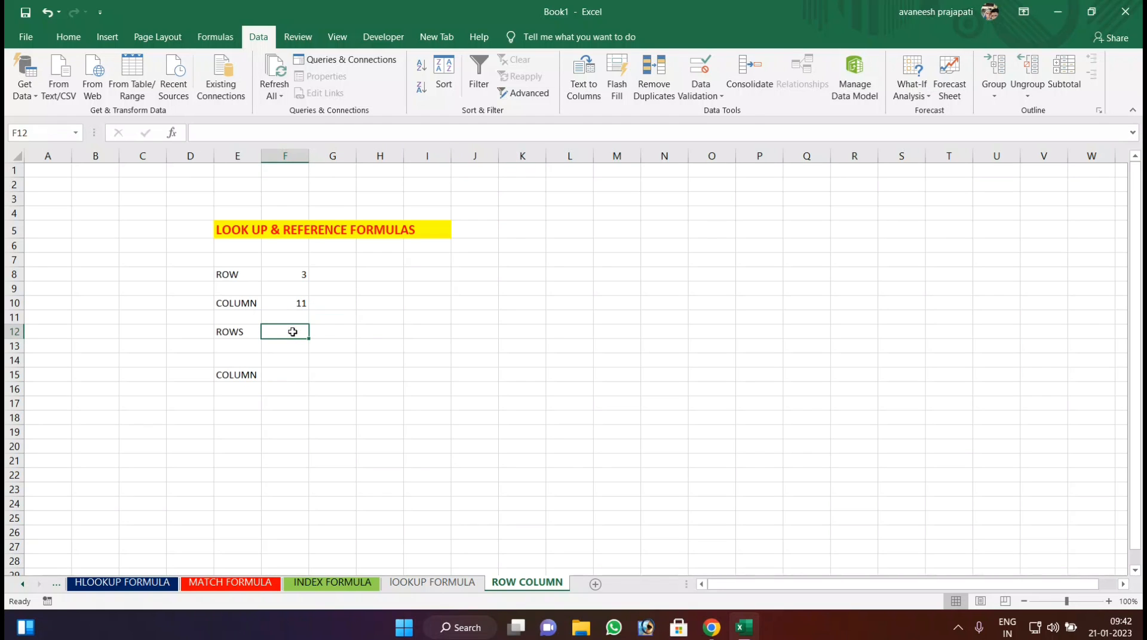
{"action": "type", "text": "="}
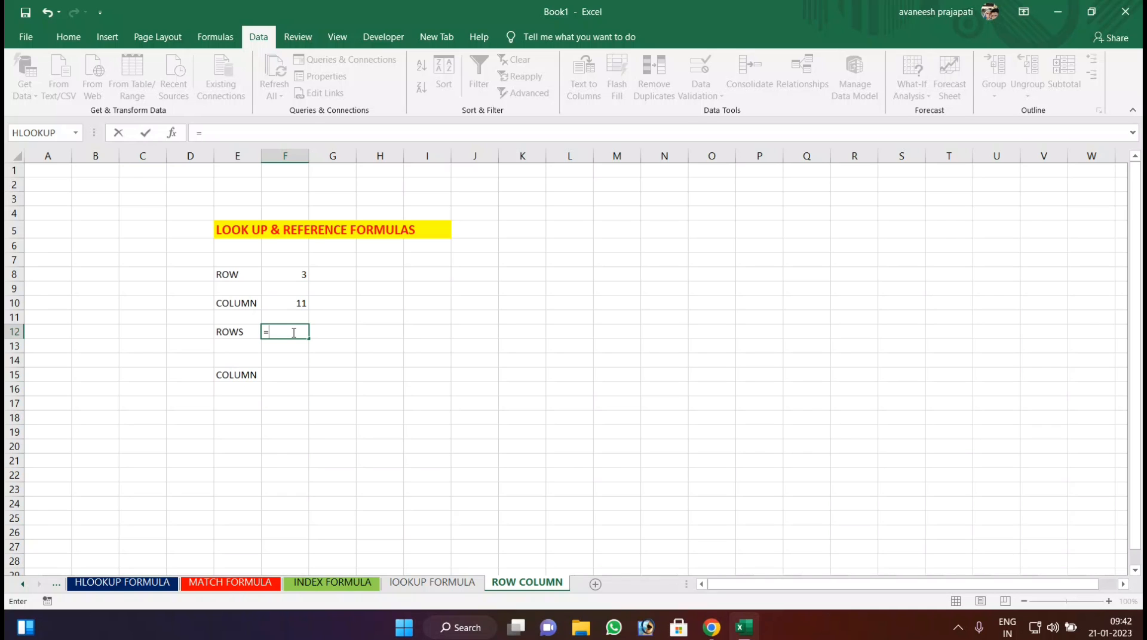
{"action": "type", "text": "ROWS"}
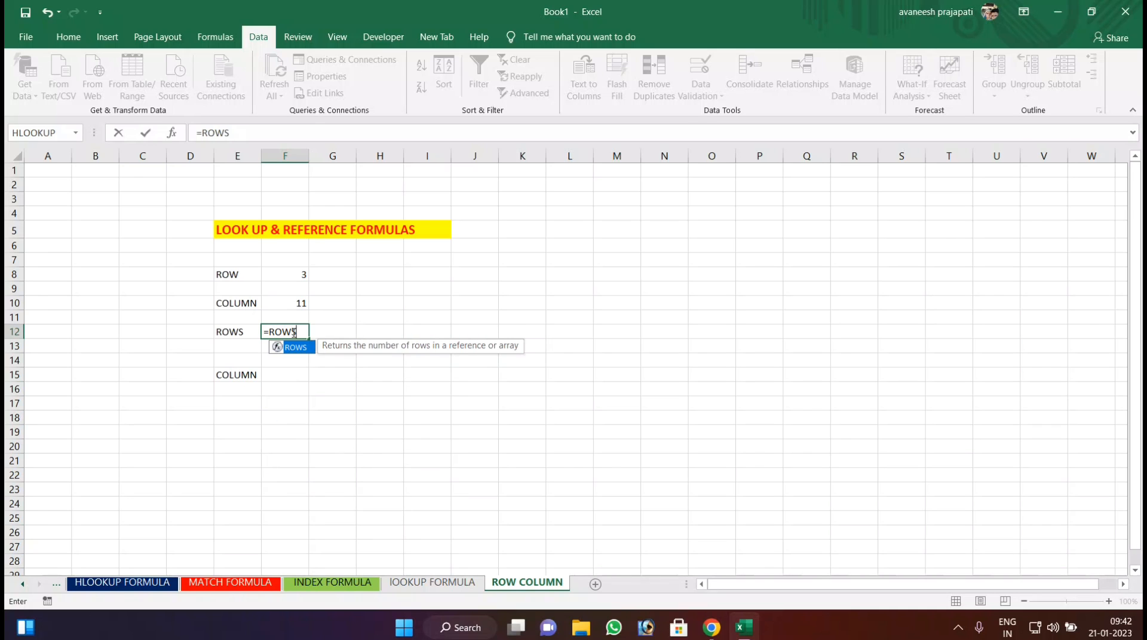
{"action": "type", "text": "("}
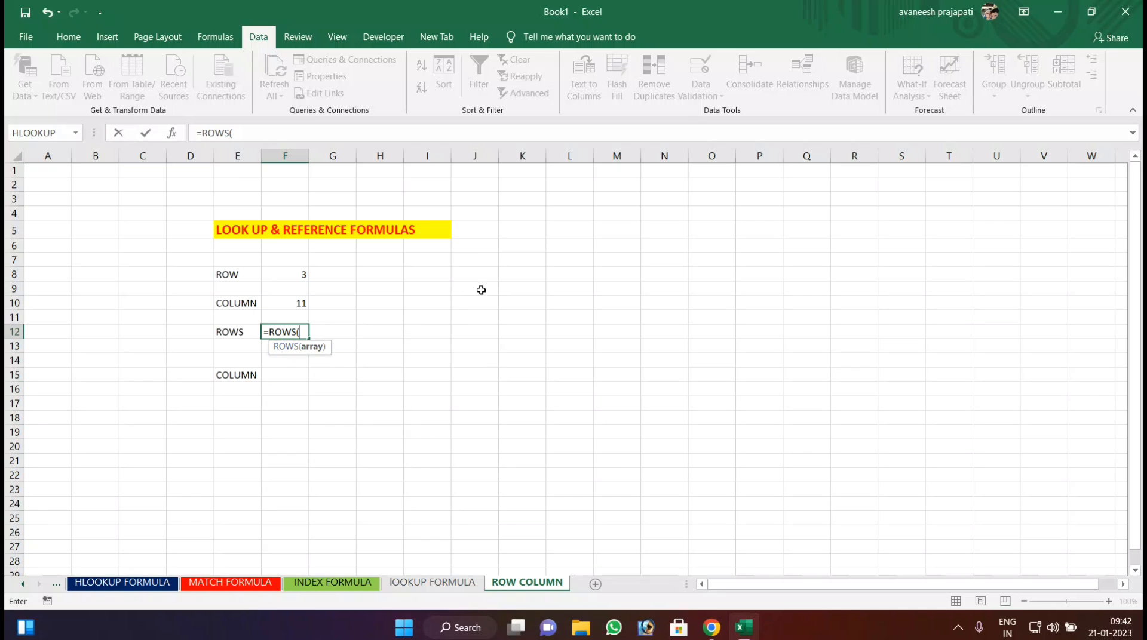
{"action": "left_click_drag", "start_coordinate": [532, 223], "coordinate": [531, 341]}
{"action": "key", "text": "Return"}
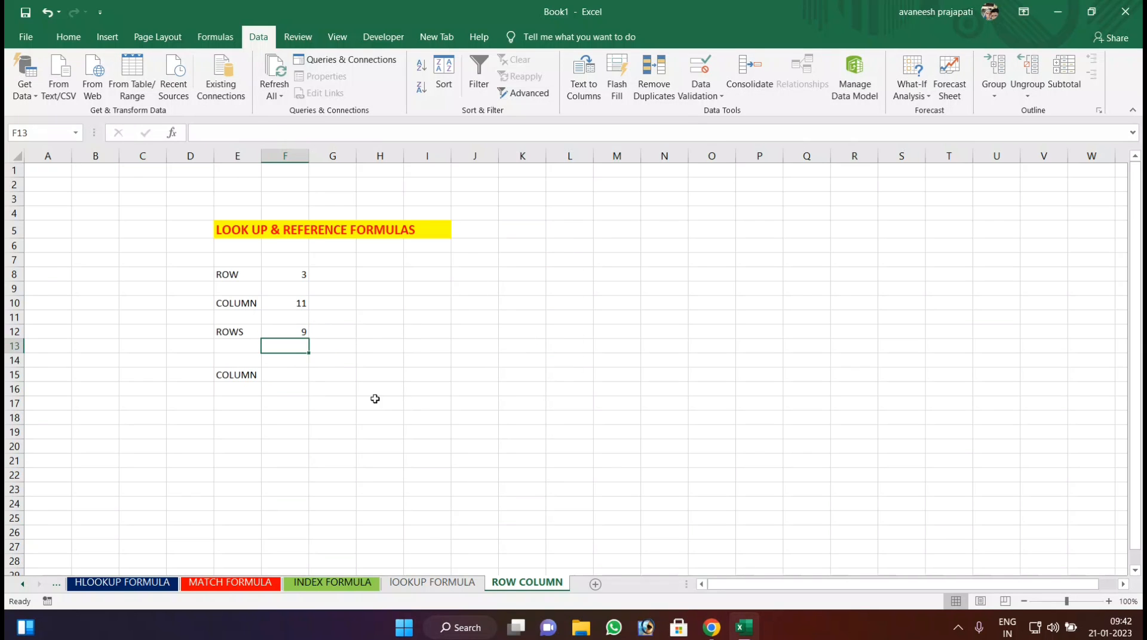
{"action": "left_click", "coordinate": [281, 330]}
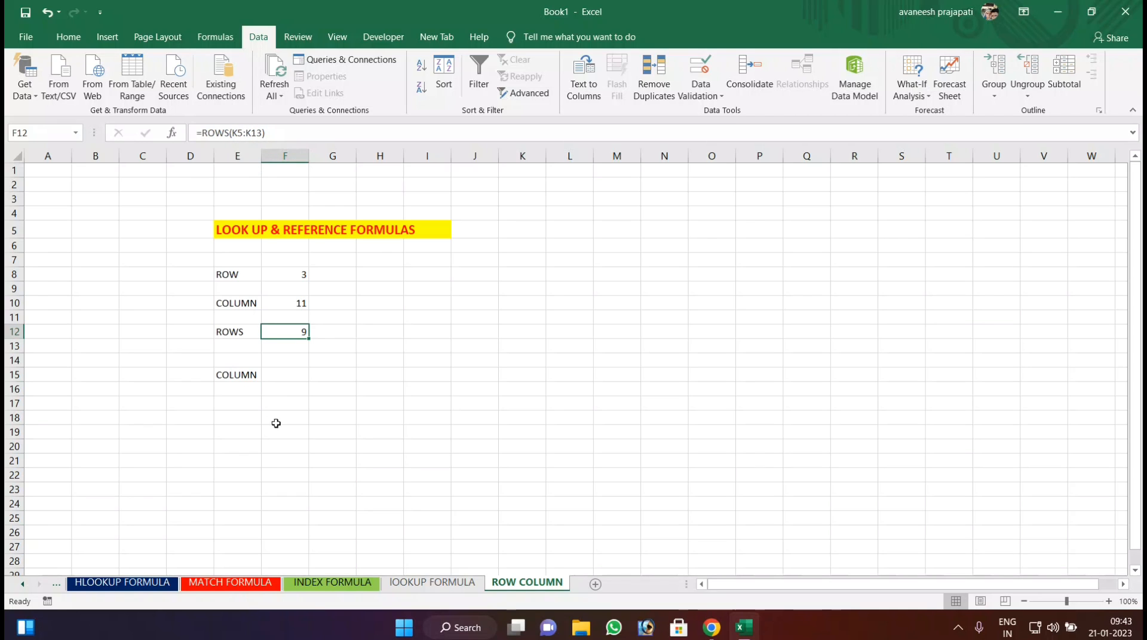
Change the label in E15 to COLUMNS.
{"action": "left_click", "coordinate": [292, 371]}
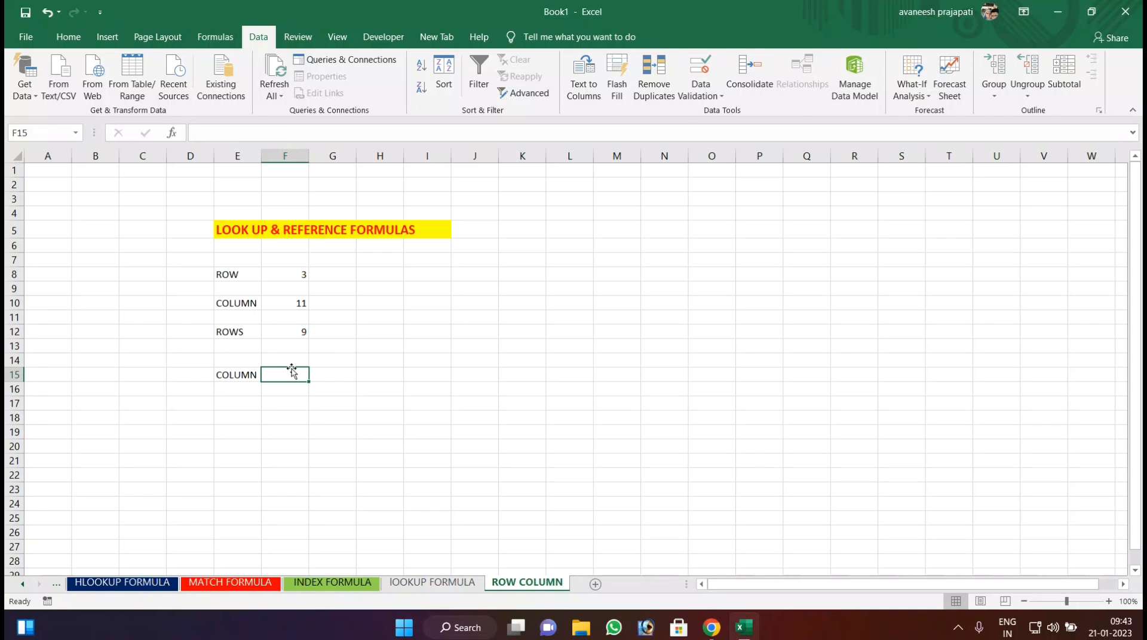
{"action": "left_click", "coordinate": [233, 375]}
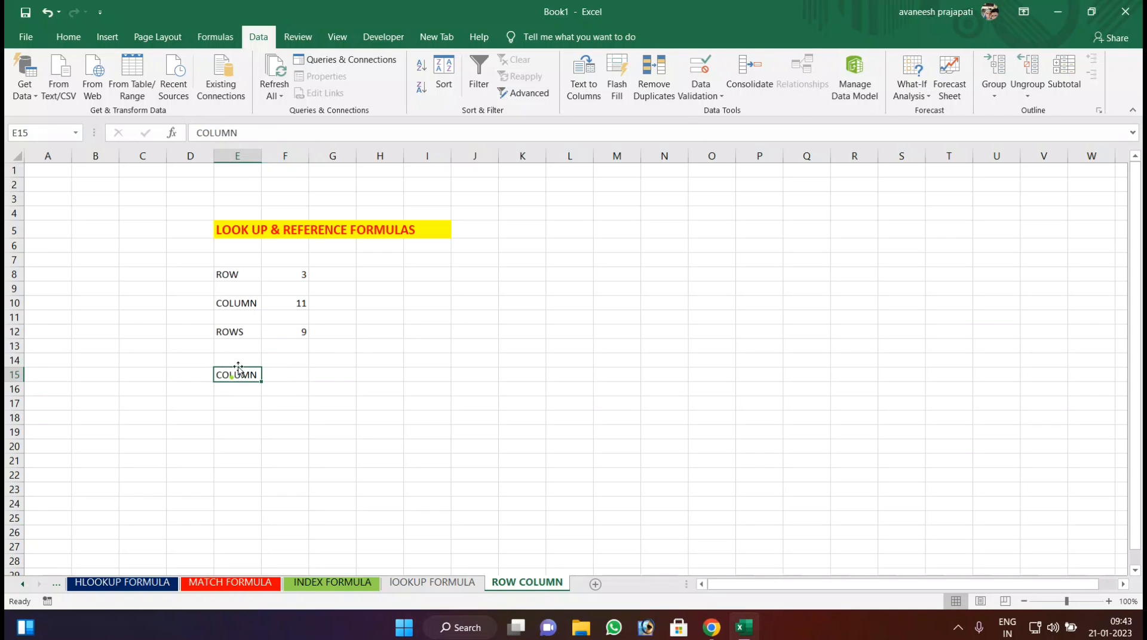
{"action": "left_click", "coordinate": [238, 133]}
{"action": "type", "text": "S"}
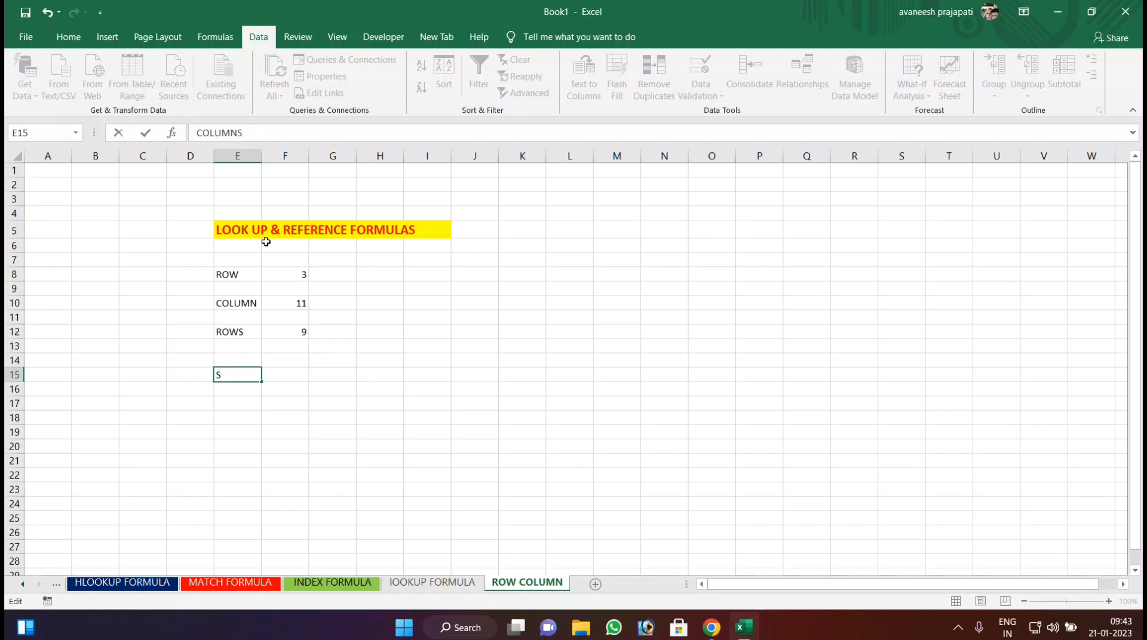
{"action": "key", "text": "Return"}
Enter =COLUMN(J9:S9) in F15 beside the COLUMNS label.
{"action": "left_click", "coordinate": [291, 372]}
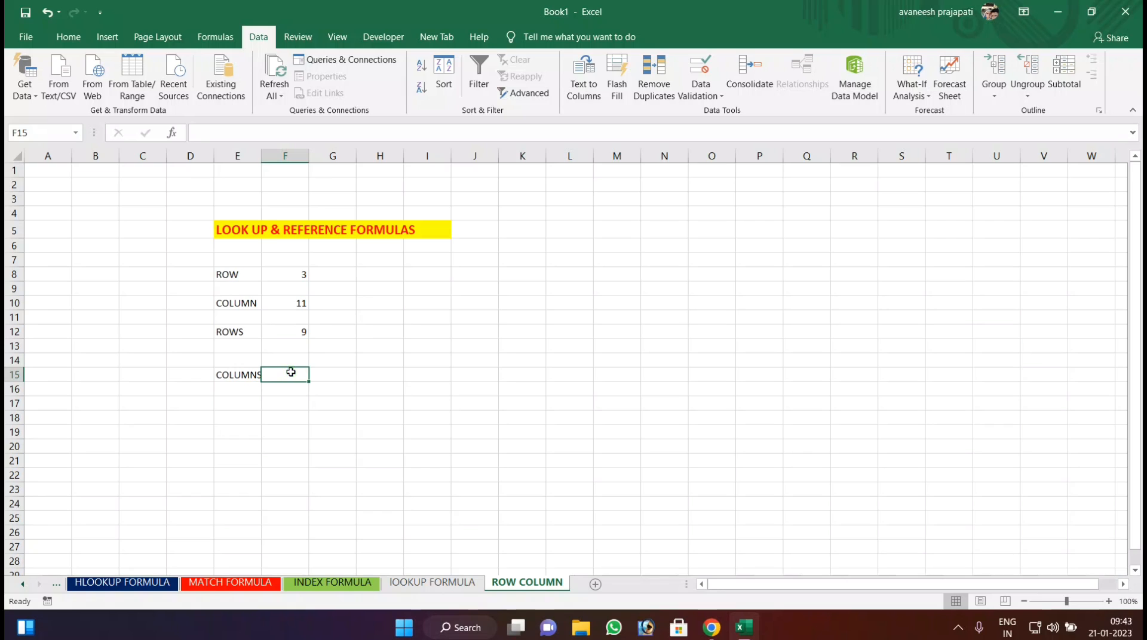
{"action": "type", "text": "="}
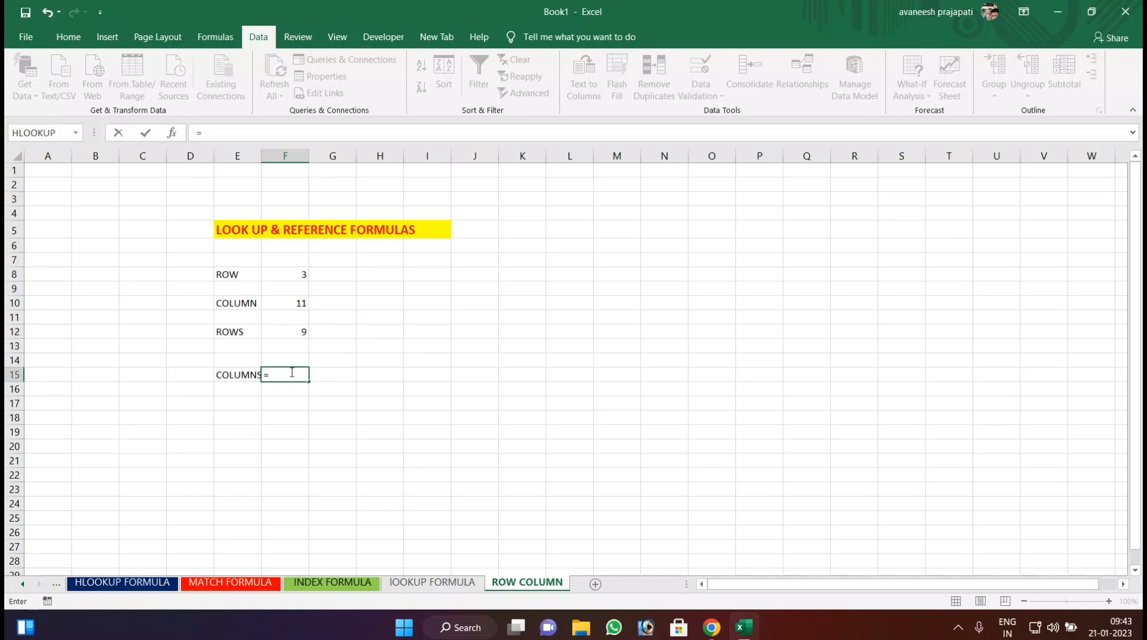
{"action": "type", "text": "COL"}
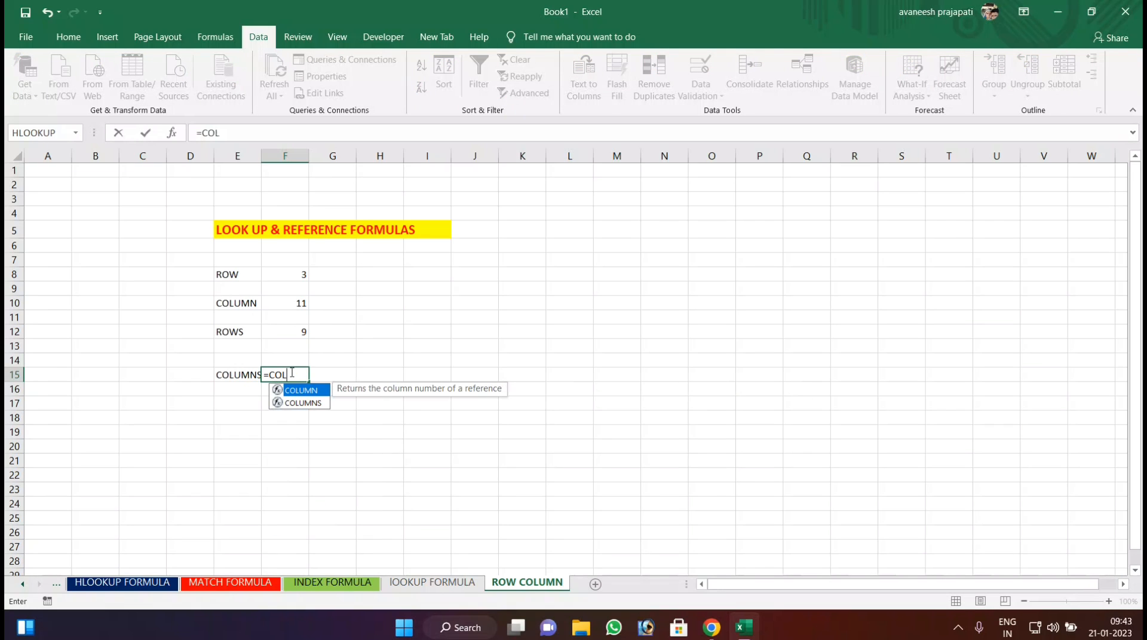
{"action": "type", "text": "UMN("}
{"action": "left_click_drag", "start_coordinate": [486, 289], "coordinate": [885, 287]}
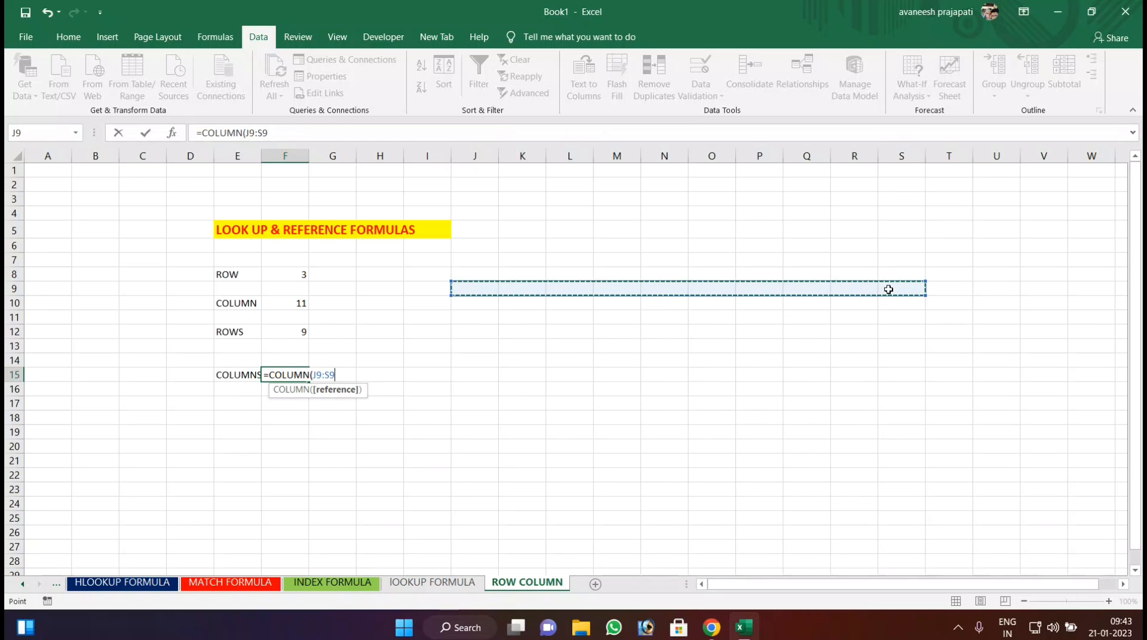
{"action": "key", "text": "Return"}
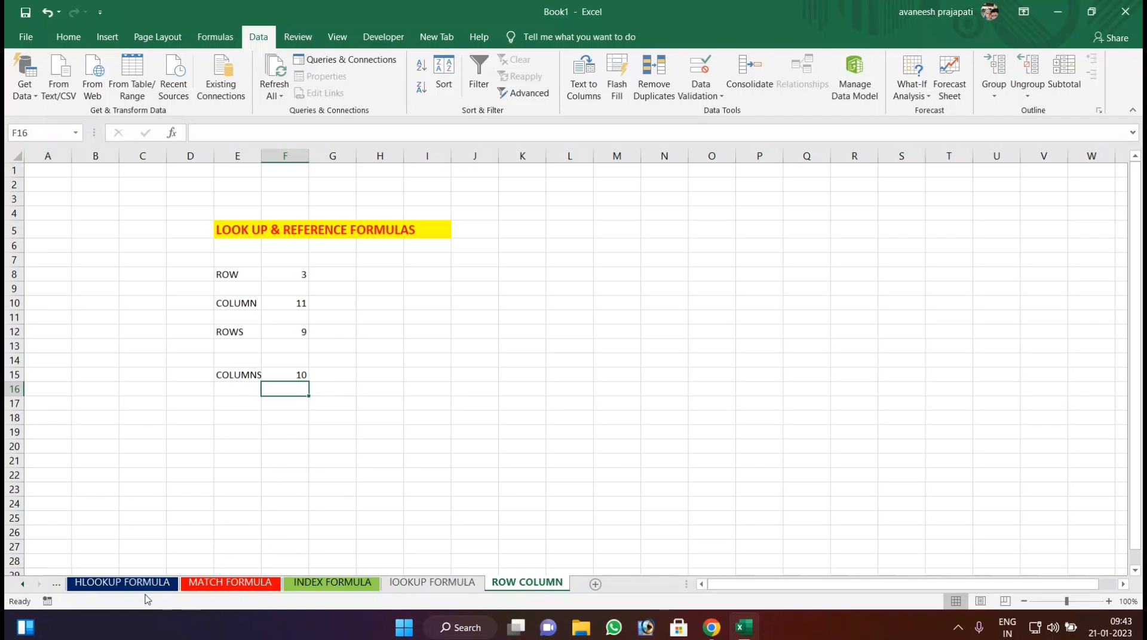
{"action": "left_click", "coordinate": [22, 584]}
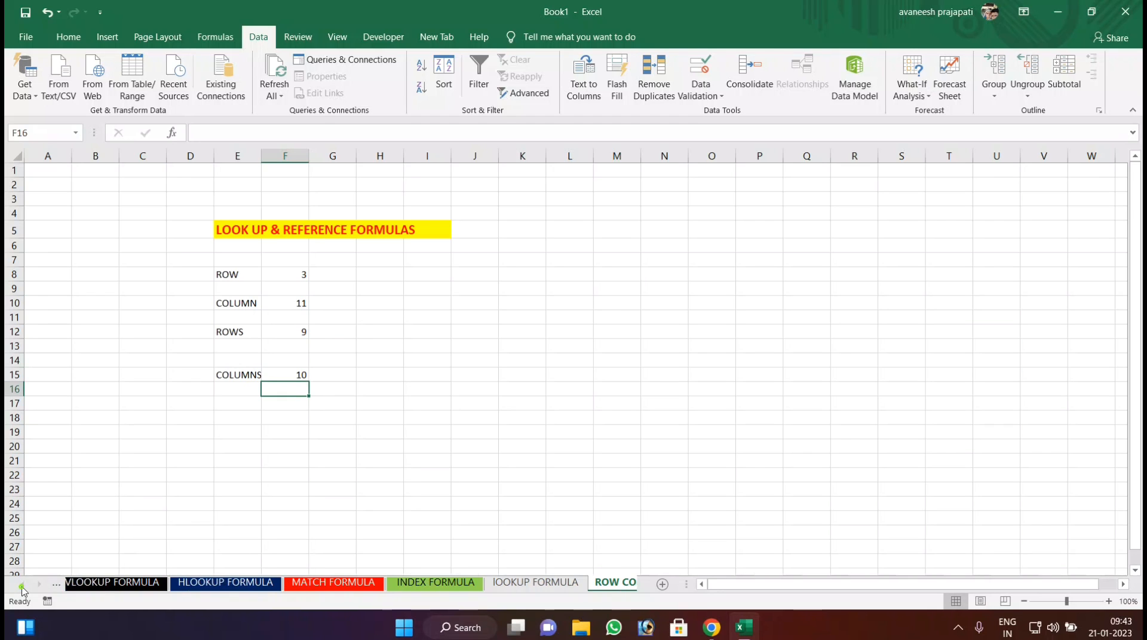
{"action": "left_click", "coordinate": [398, 378]}
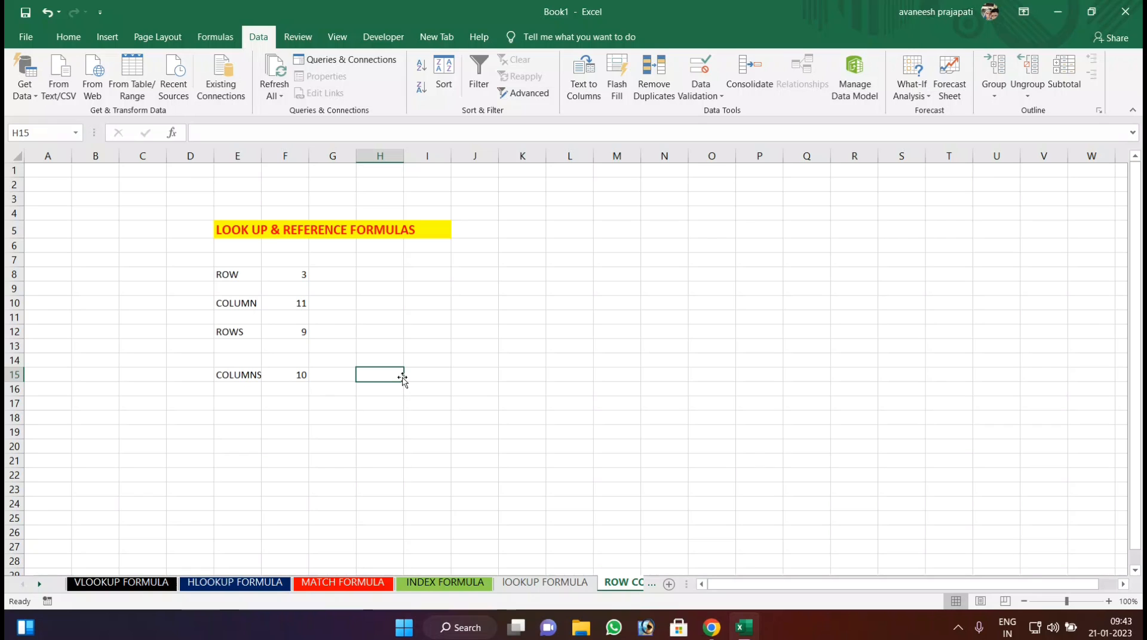